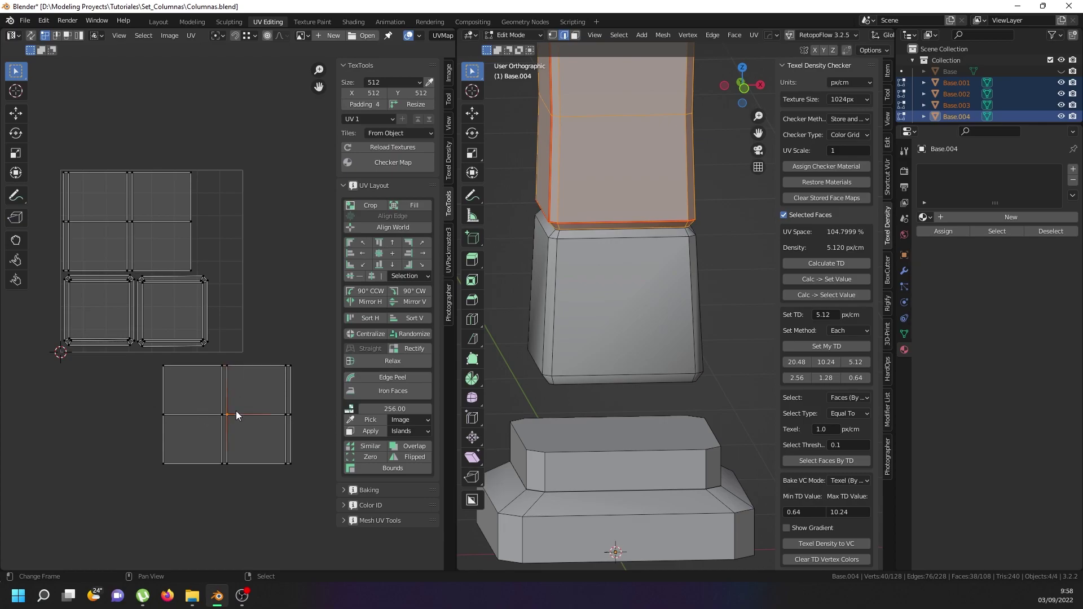
Add a second UV map to Base.004 and make it the active render map
key("l")
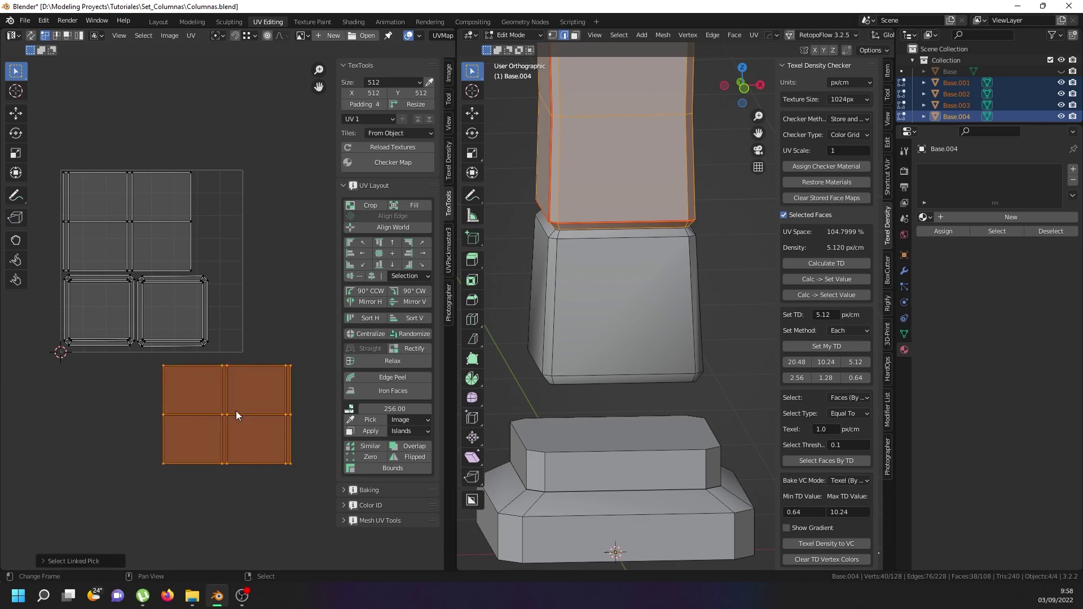
scroll(229, 35, "down", 3)
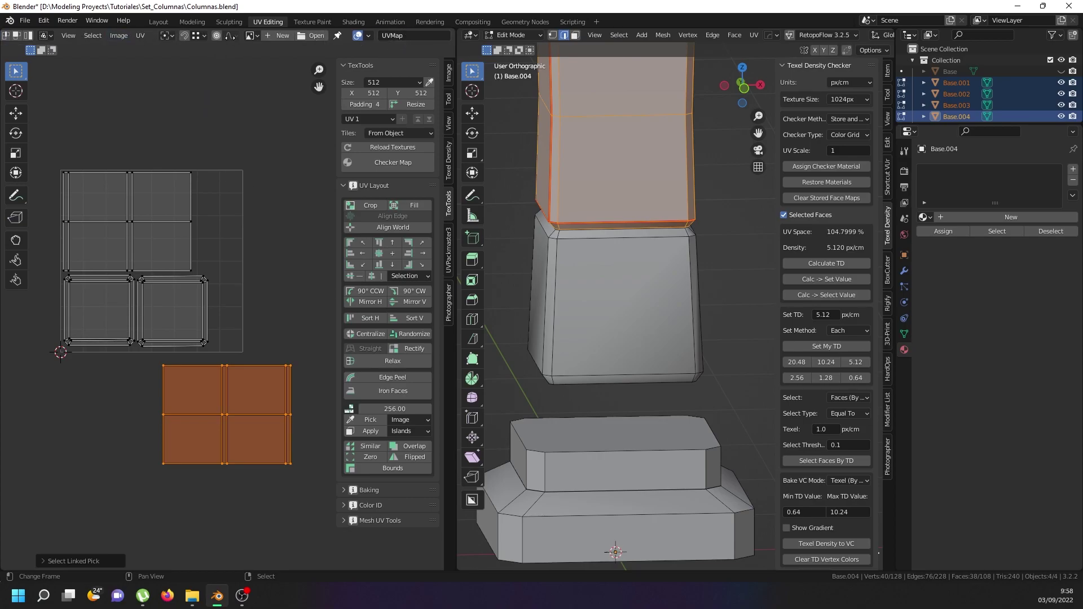
left_click(399, 36)
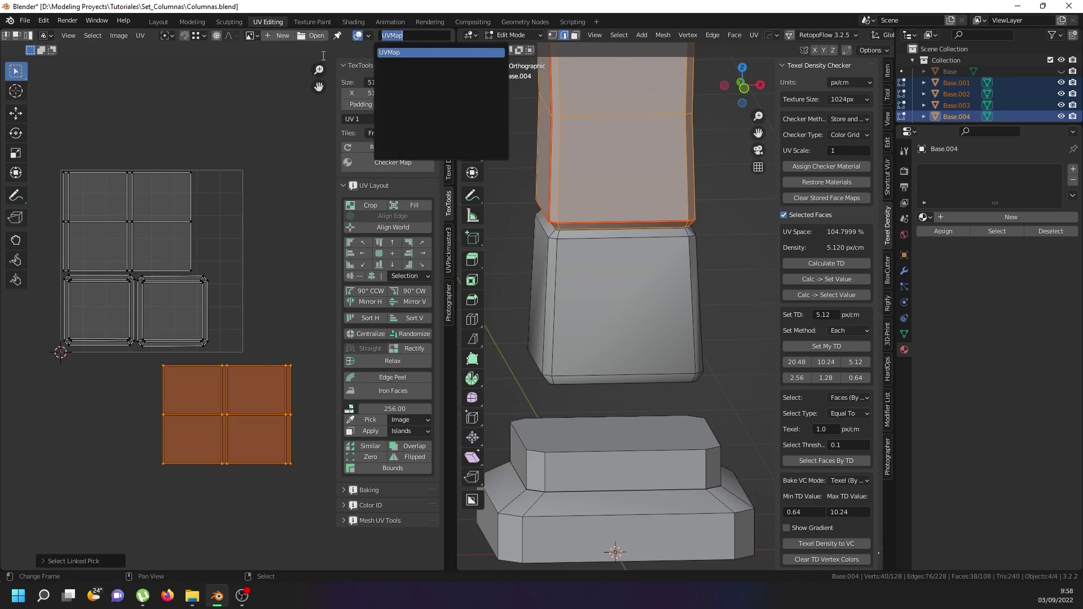
key("Escape")
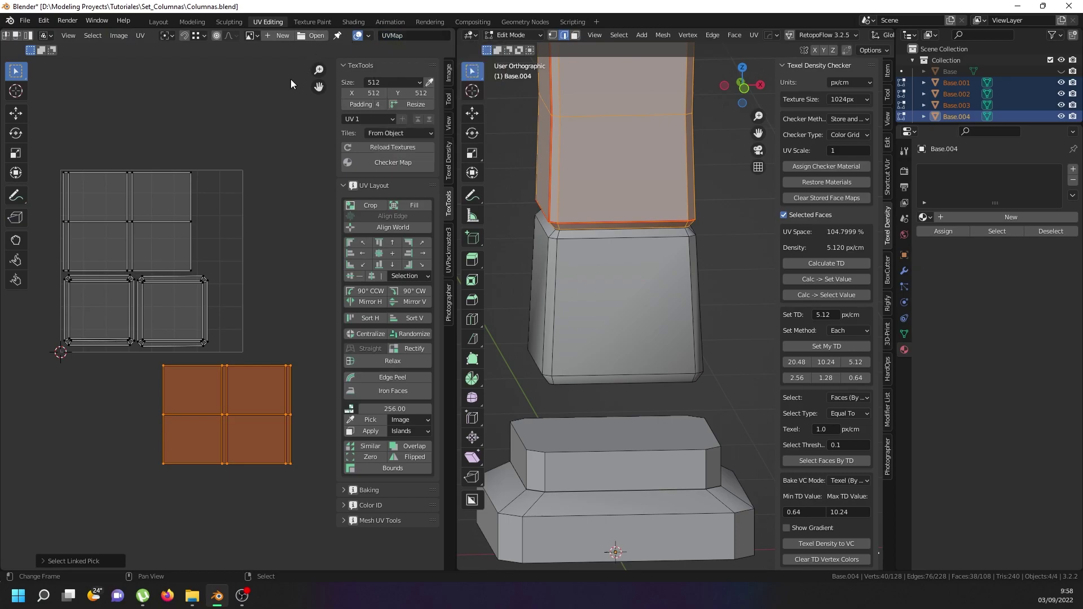
left_click(903, 333)
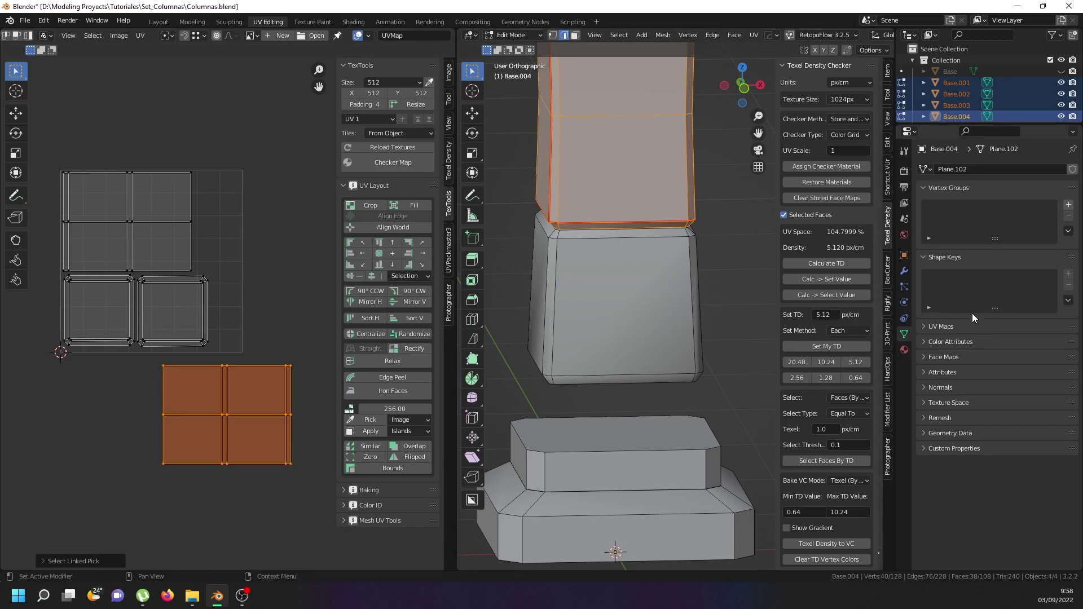
left_click(966, 326)
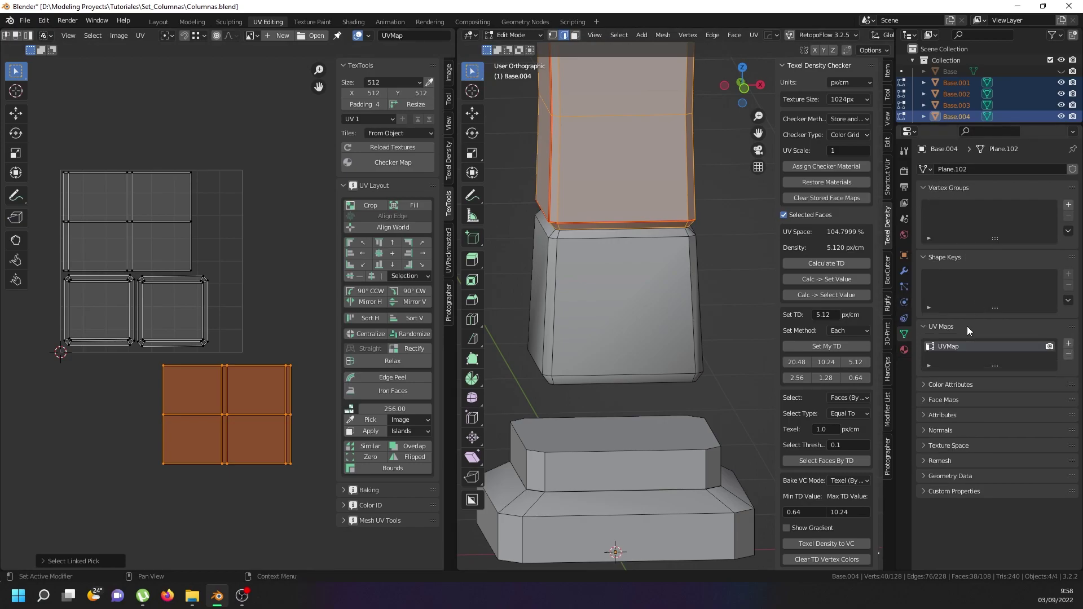
left_click(1068, 343)
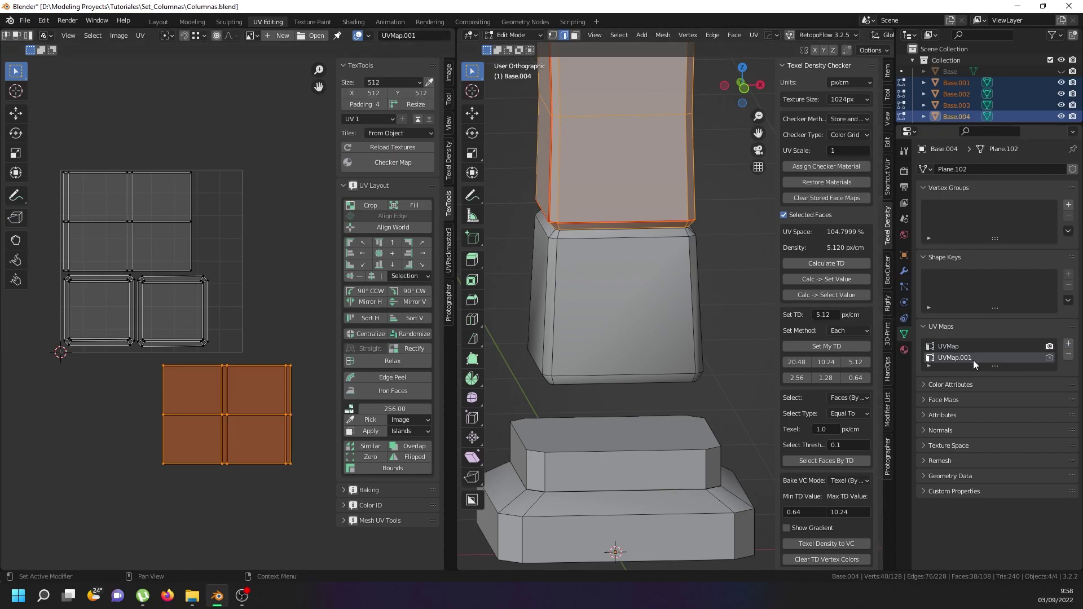
left_click(1049, 358)
Move the UV island lying below the tile onto the upper island so the two overlap in the second UV map
left_click(218, 411)
key("l")
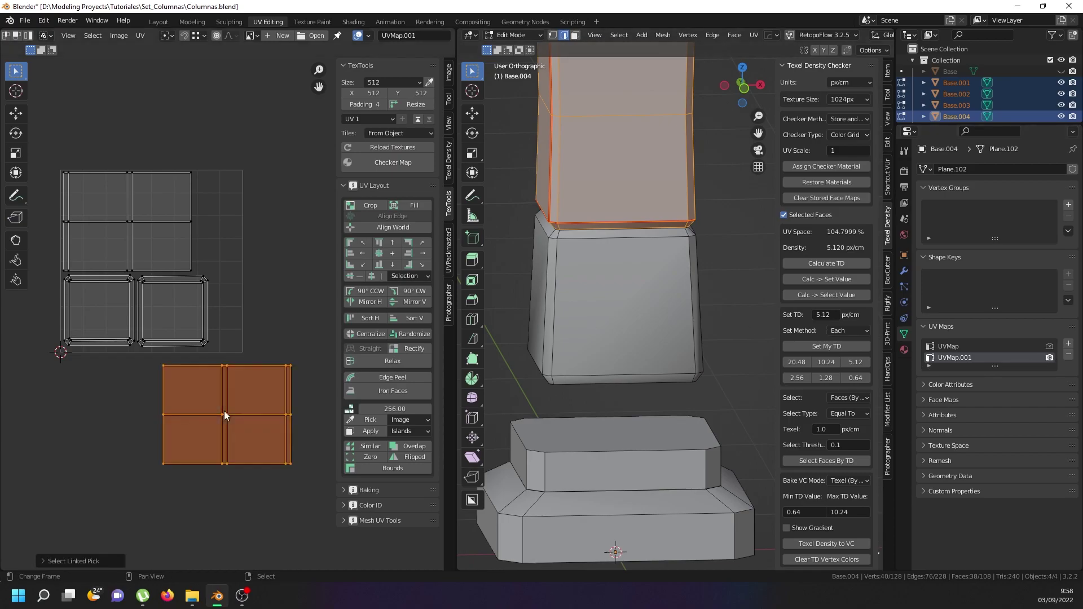
key("g")
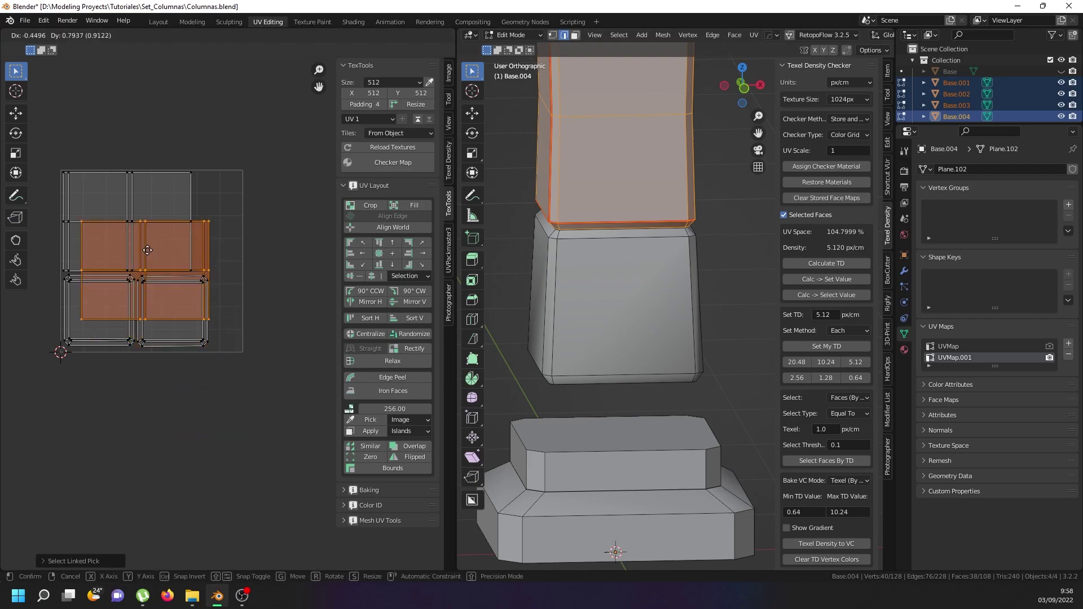
left_click(141, 222)
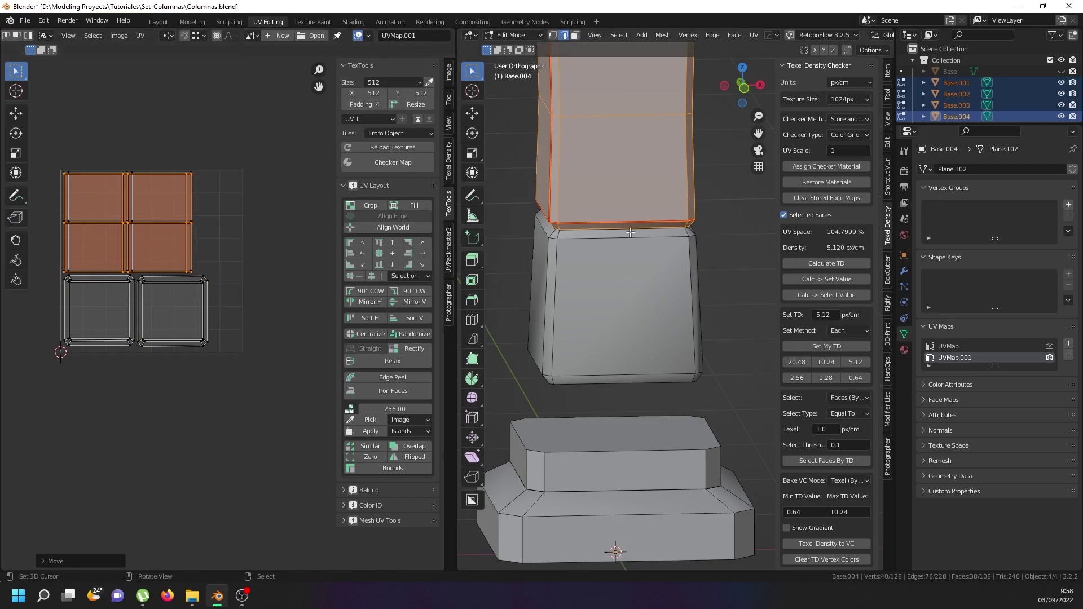
scroll(267, 240, "down", 1)
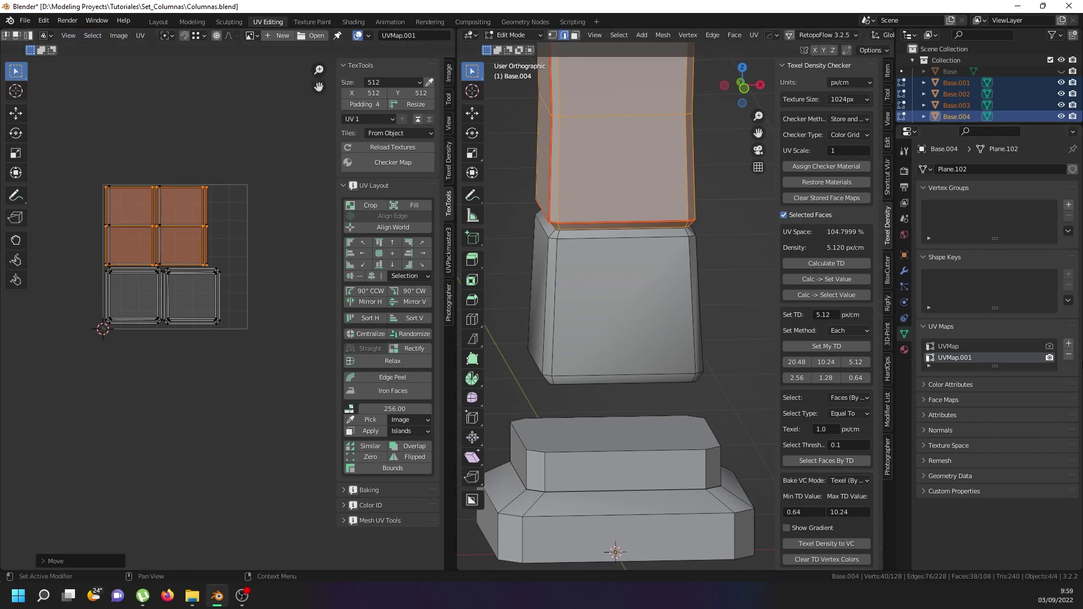
Remove the UVMap.001 layer from Base.004 in Object Mode
left_click(1049, 358)
scroll(584, 264, "down", 2)
key("Tab")
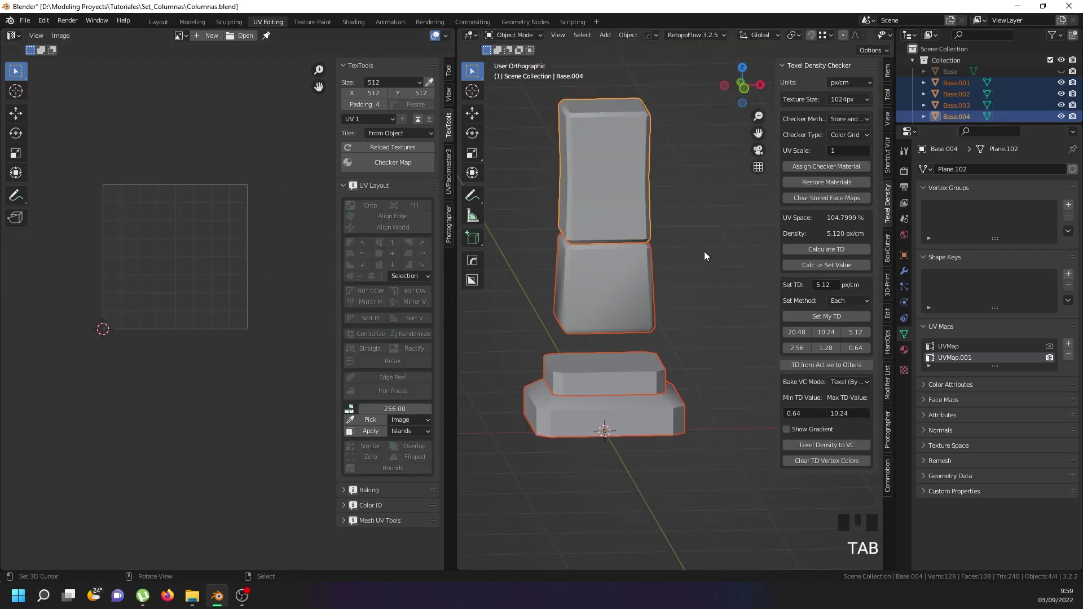
left_click(1069, 355)
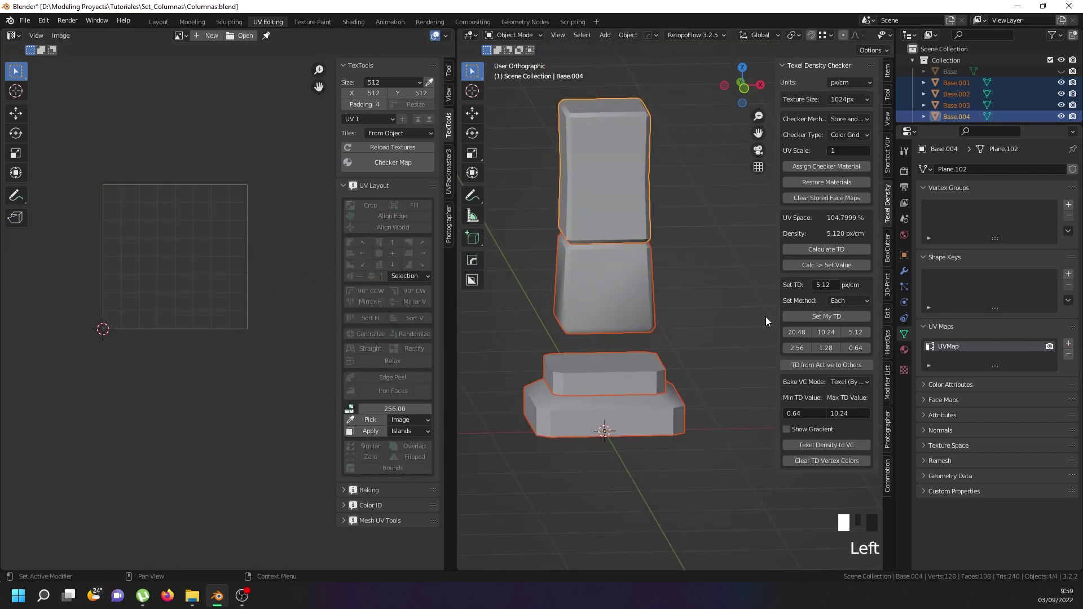
Select all of Base.004's UVs in Edit Mode and set their texel density to 2.56 px/cm
key("Tab")
left_click(263, 274)
key("a")
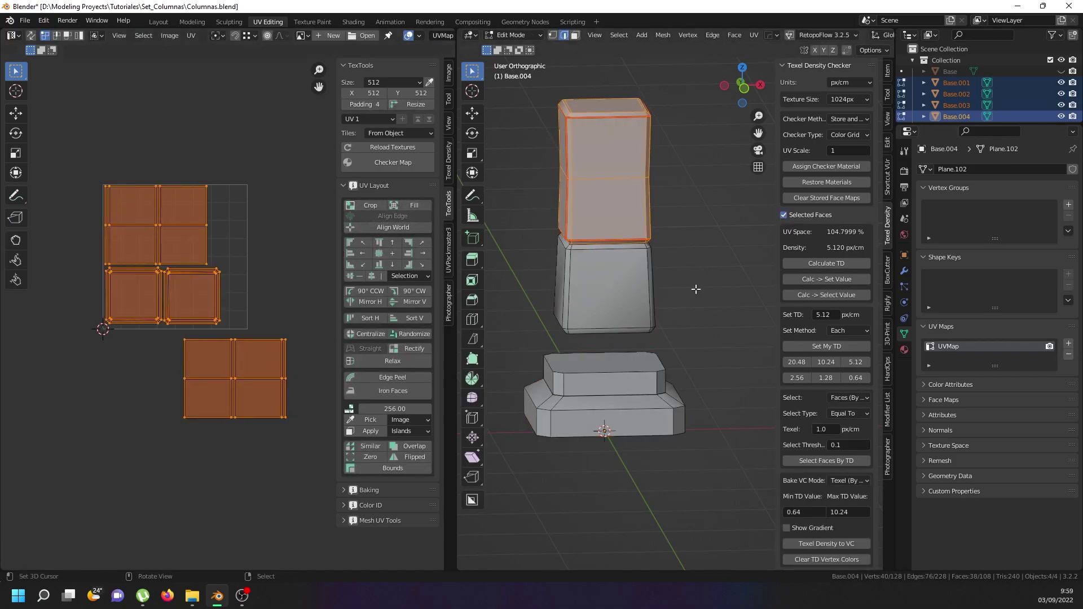
left_click(797, 377)
Move all UV islands together so the upper island sits just inside the upper-left corner of the UV tile
left_click(187, 300)
key("a")
middle_click_drag(198, 294, 242, 344, "shift")
key("g")
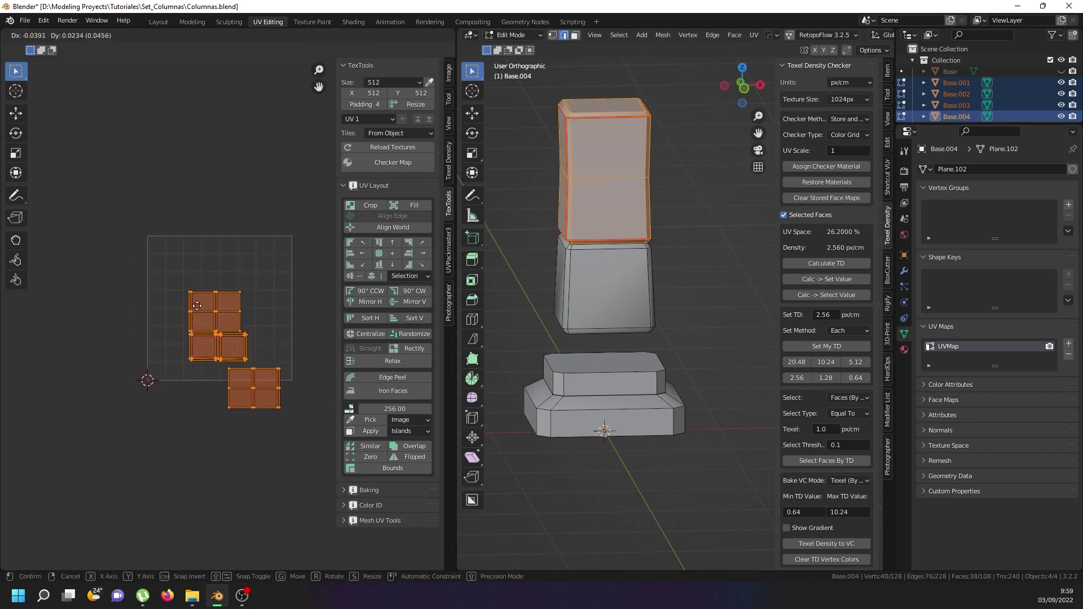
left_click(198, 311)
scroll(151, 246, "up", 5)
scroll(179, 314, "up", 2)
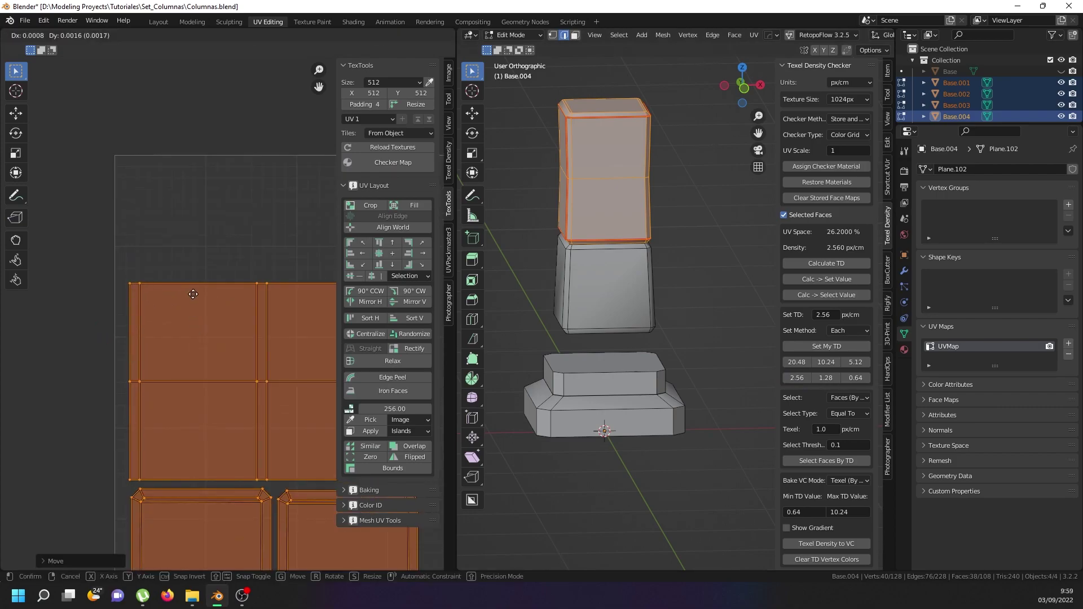
key("g")
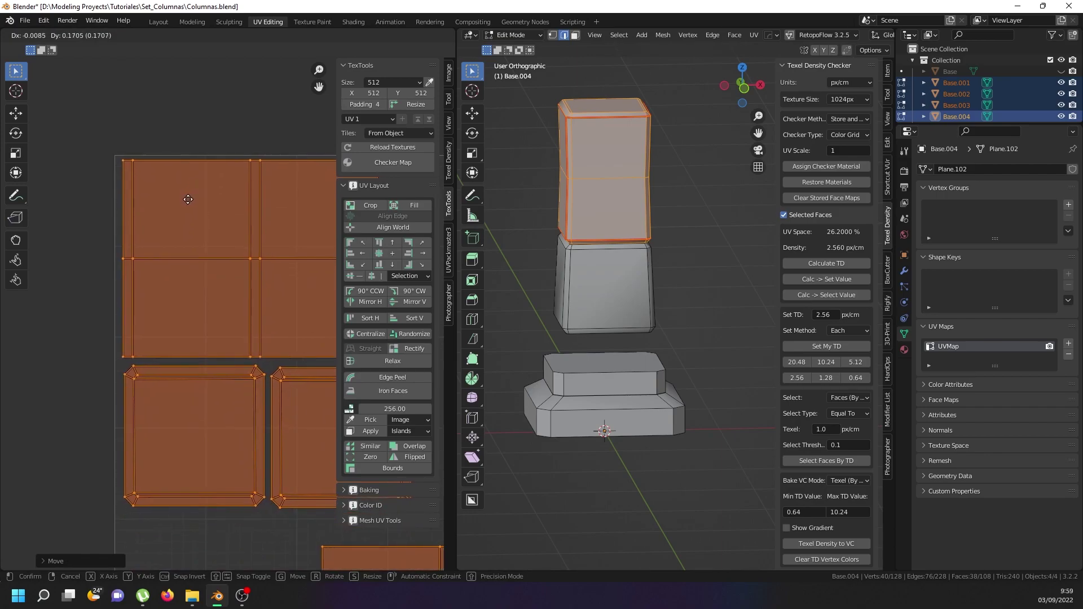
left_click(188, 199)
scroll(193, 243, "down", 6)
scroll(268, 357, "up", 3)
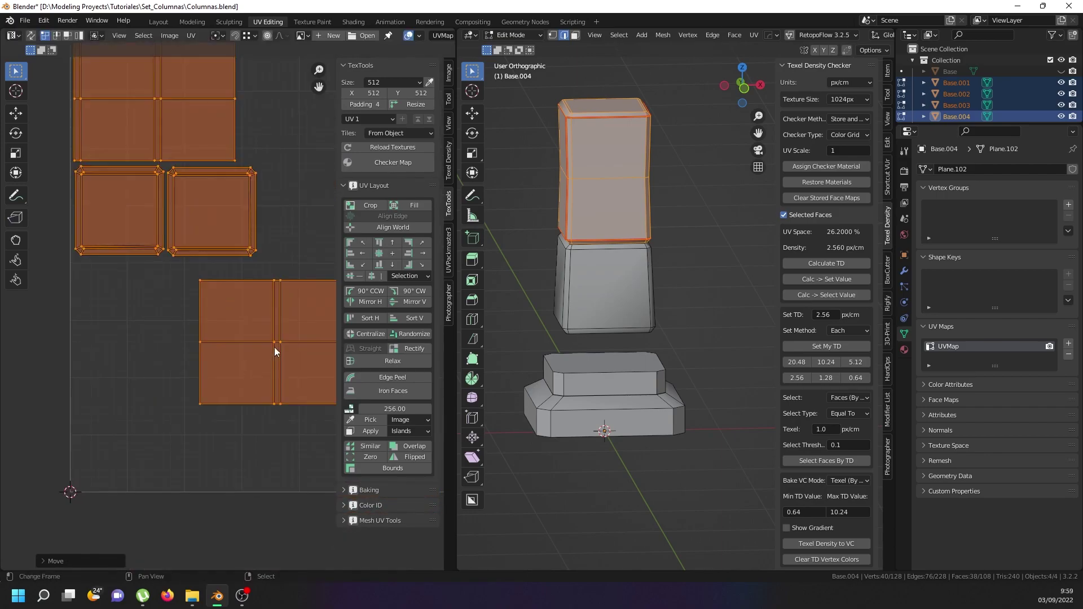
Move the separate lower-right UV island into the top row, directly beside the upper-left island
key("alt+a")
key("l")
middle_click_drag(261, 315, 180, 394)
key("g")
left_click(249, 161)
scroll(244, 287, "up", 2)
key("g")
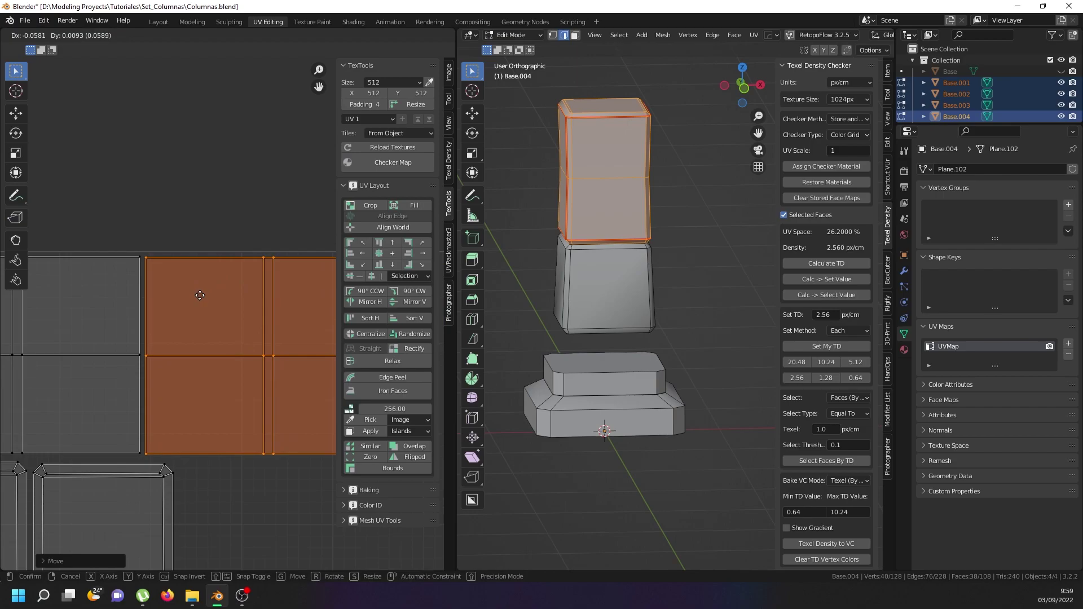
left_click(200, 294)
scroll(200, 293, "down", 5)
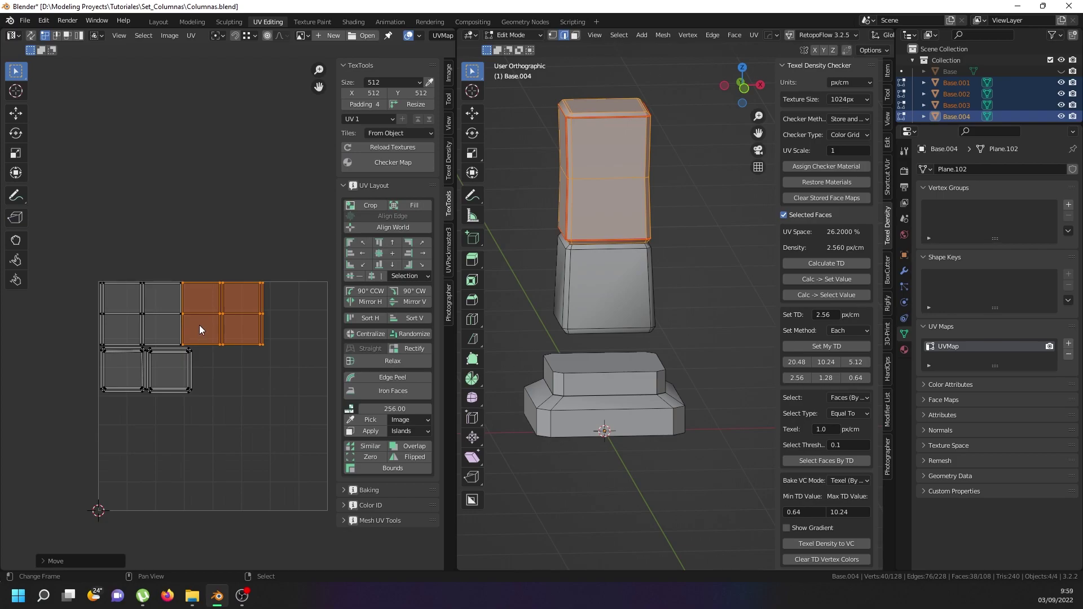
Line up the middle and top edge rows of the two upper UV islands by scaling each row along Y
scroll(179, 300, "up", 3)
left_click(187, 294, "alt")
left_click(232, 292, "alt+shift")
key("s")
key("y")
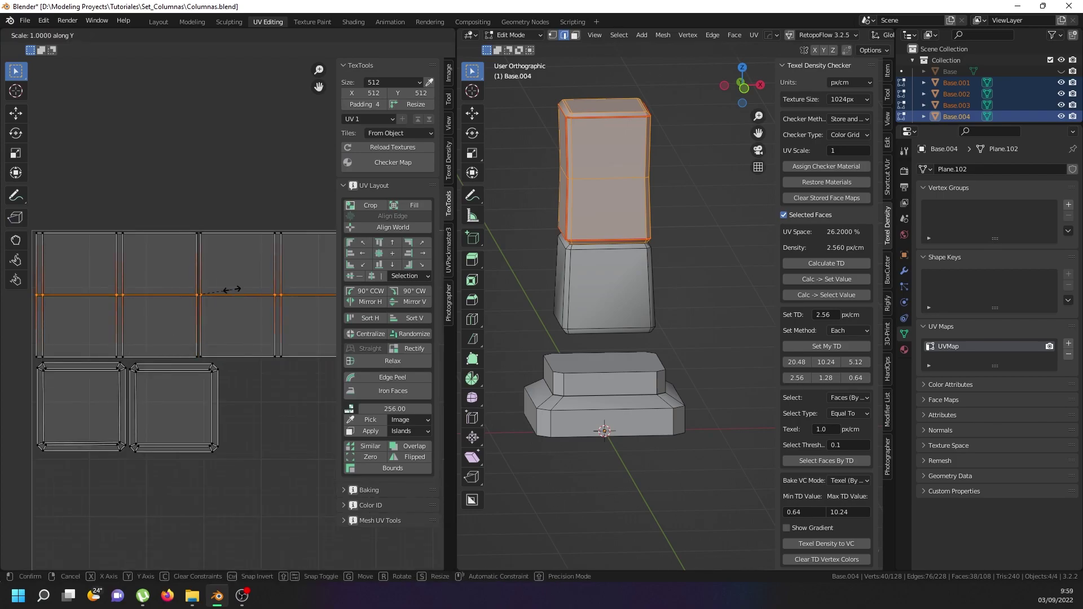
right_click(232, 290)
left_click(181, 240)
left_click(169, 235, "alt")
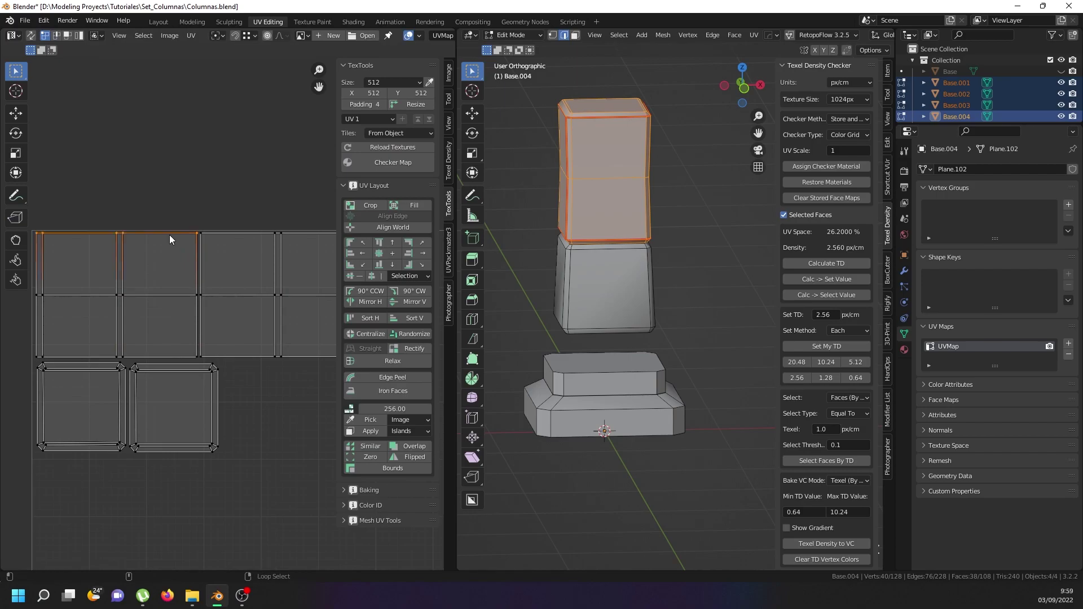
left_click(235, 233, "alt+shift")
key("s")
key("y")
left_click(232, 338)
Flatten the shared bottom edge row of the two upper UV islands by scaling it to 0 along Y
left_click(228, 357, "alt")
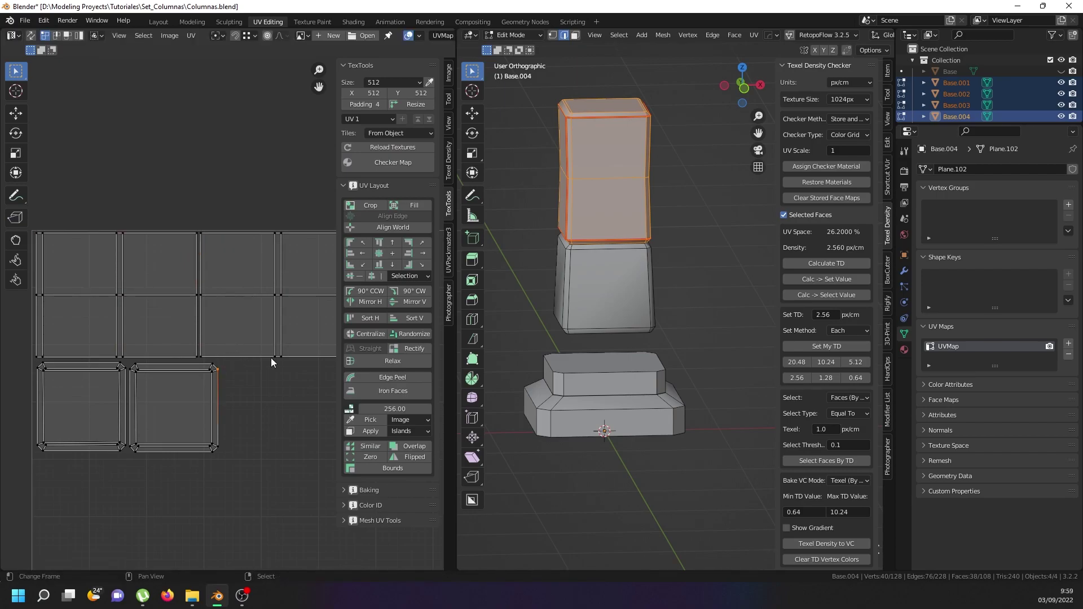
left_click(182, 357, "alt+shift")
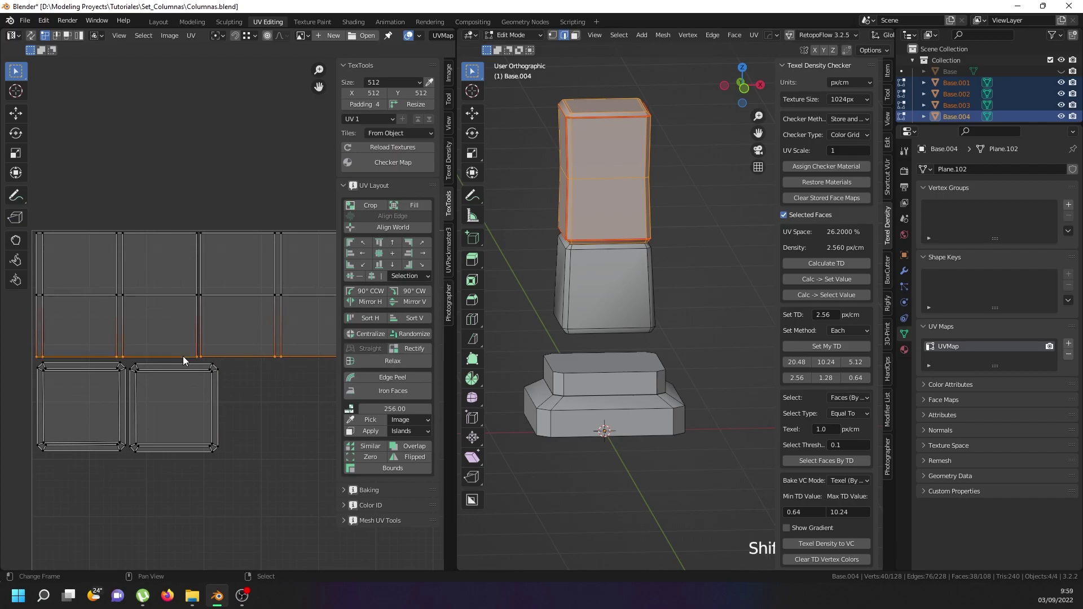
key("s")
key("y")
key("0")
left_click(195, 323)
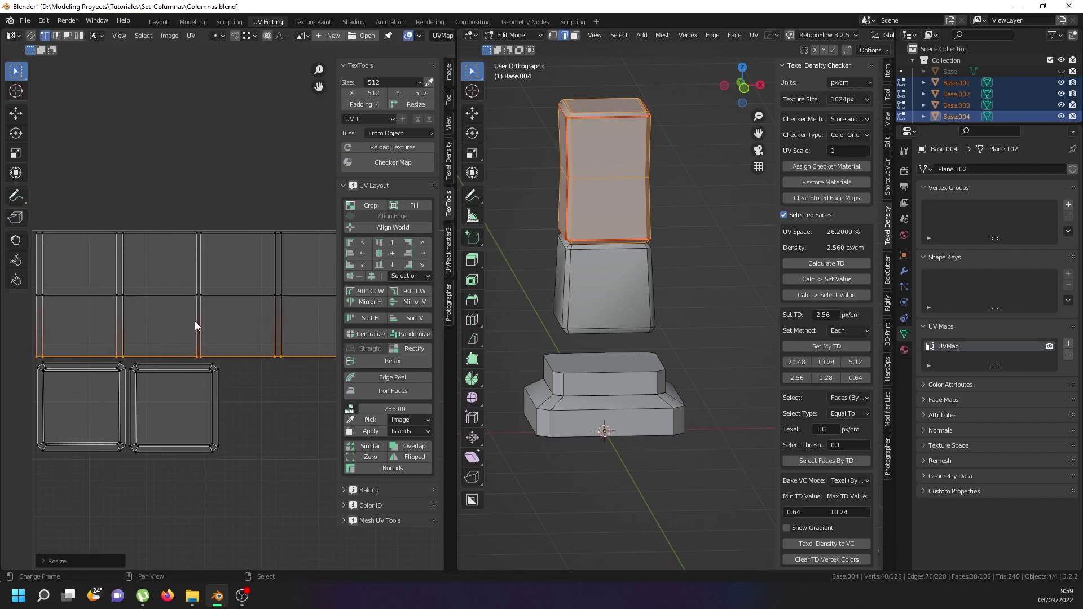
Rotate the second island in the top row by 180°
scroll(276, 290, "down", 2)
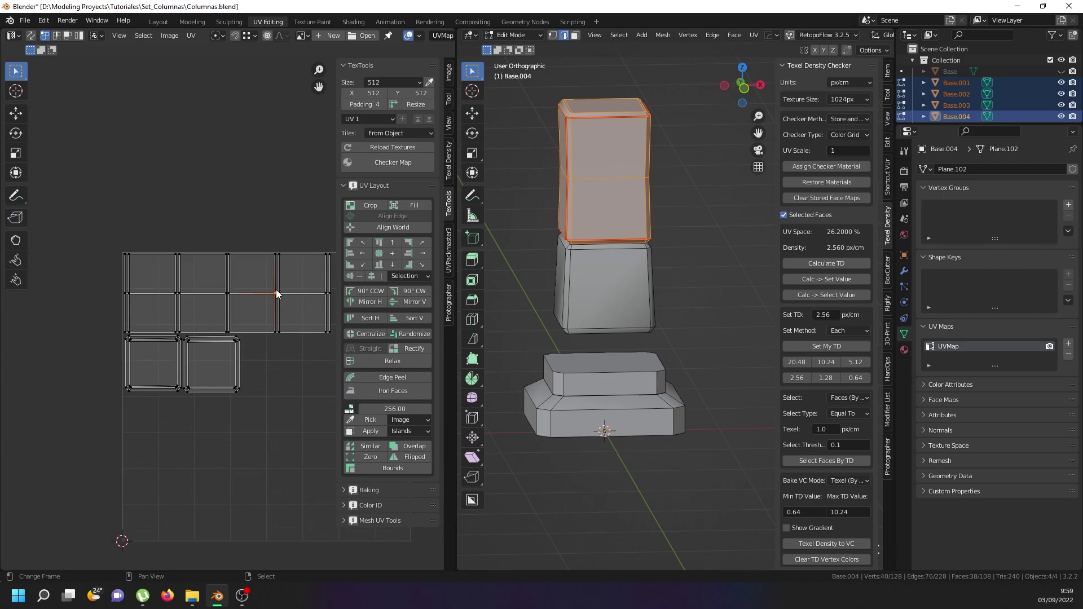
key("l")
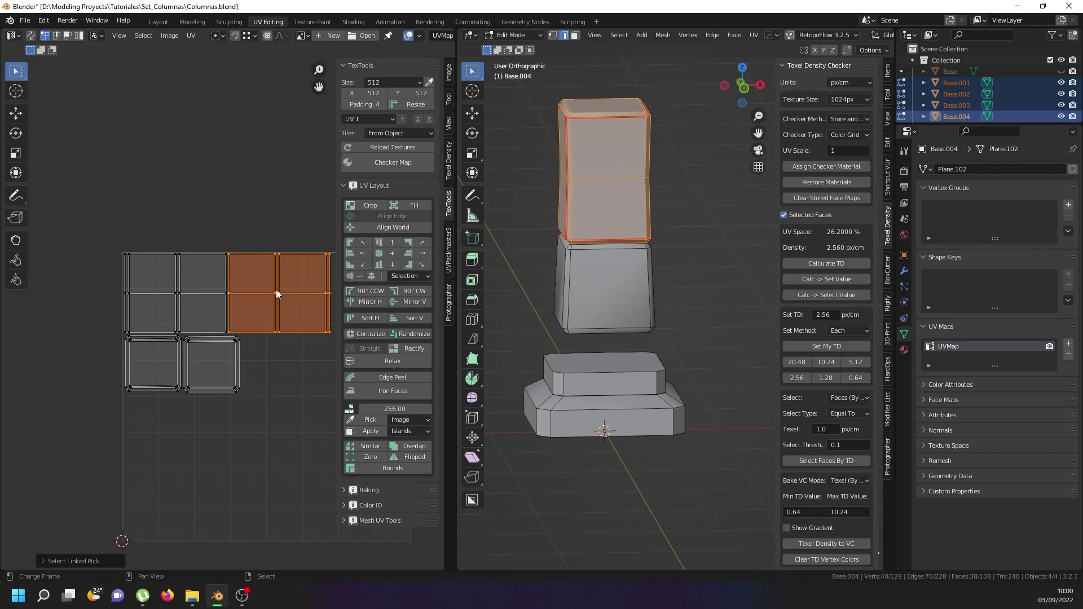
key("r")
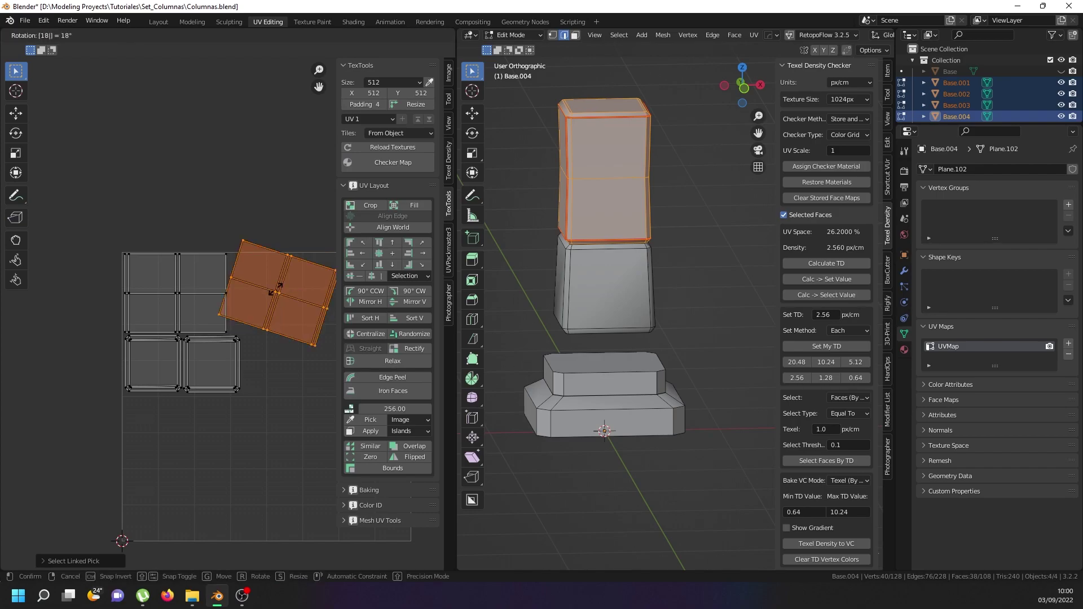
left_click(276, 290)
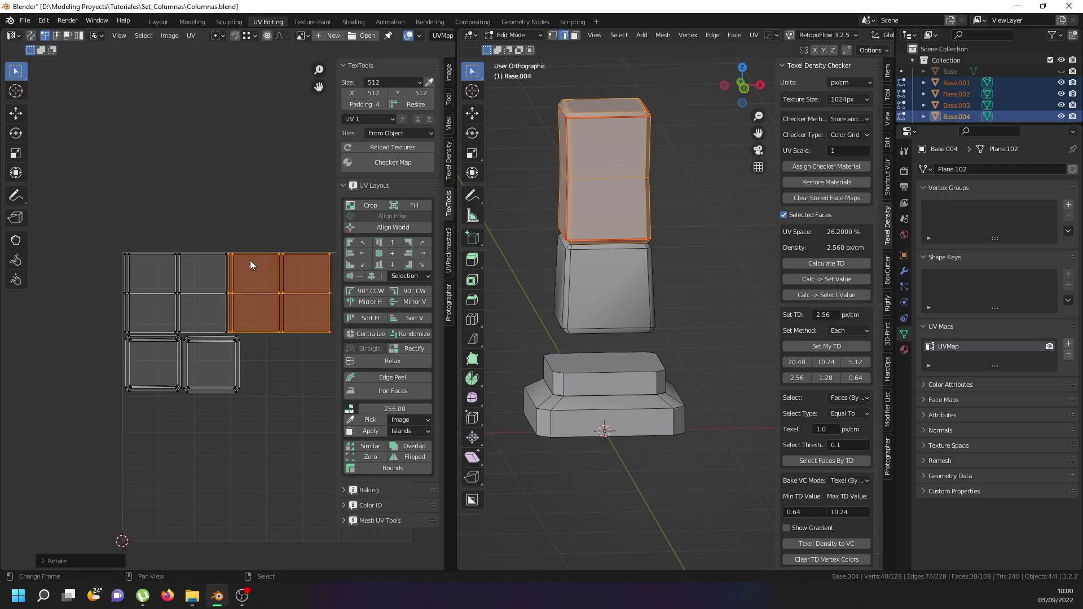
Try stacking the second top-row UV island onto the first with snapping enabled, and undo the move
left_click(235, 35)
scroll(142, 247, "up", 4)
left_click_drag(214, 273, 96, 266)
scroll(96, 266, "down", 2)
scroll(96, 266, "down", 3)
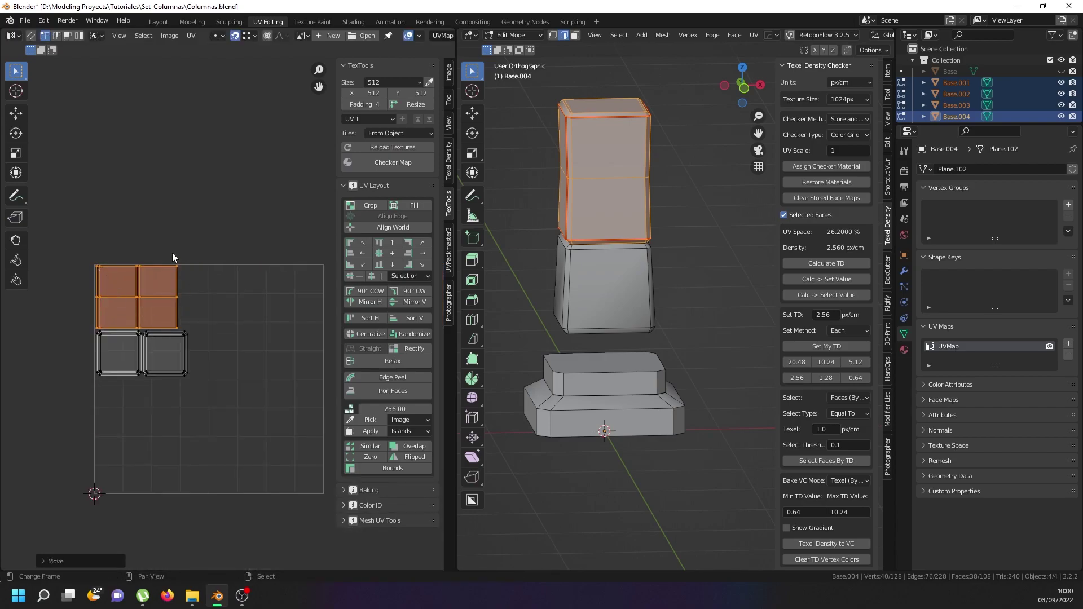
key("ctrl+z")
key("Tab")
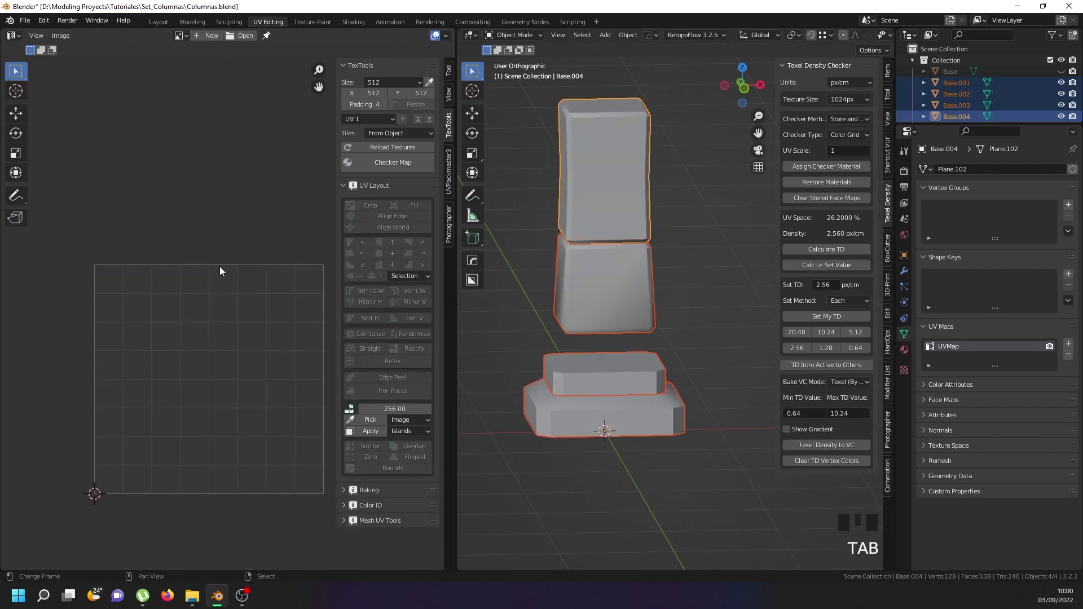
key("Tab")
left_click(274, 300)
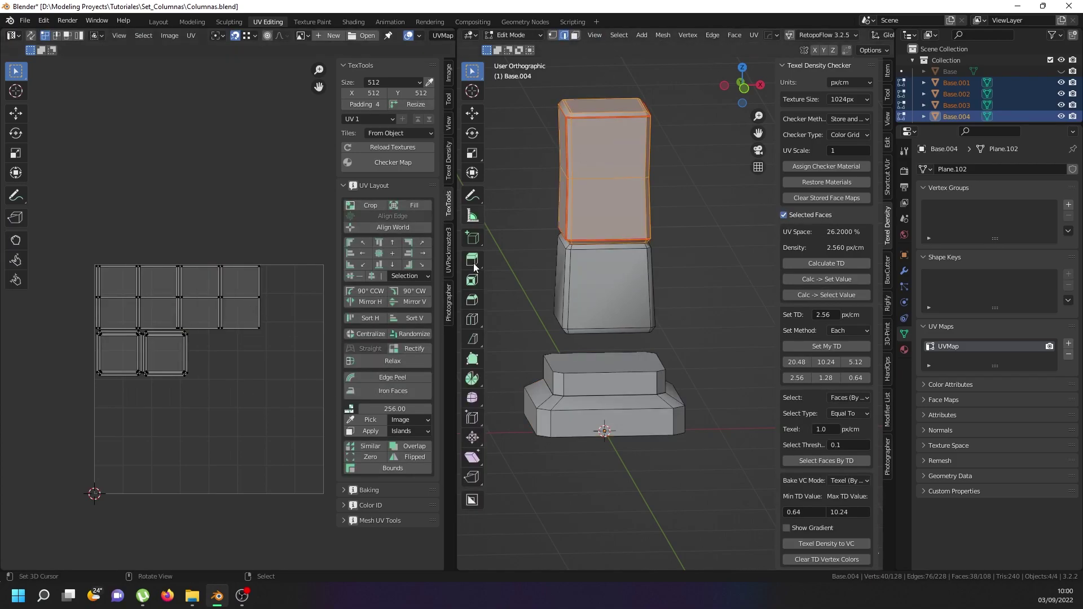
key("Tab")
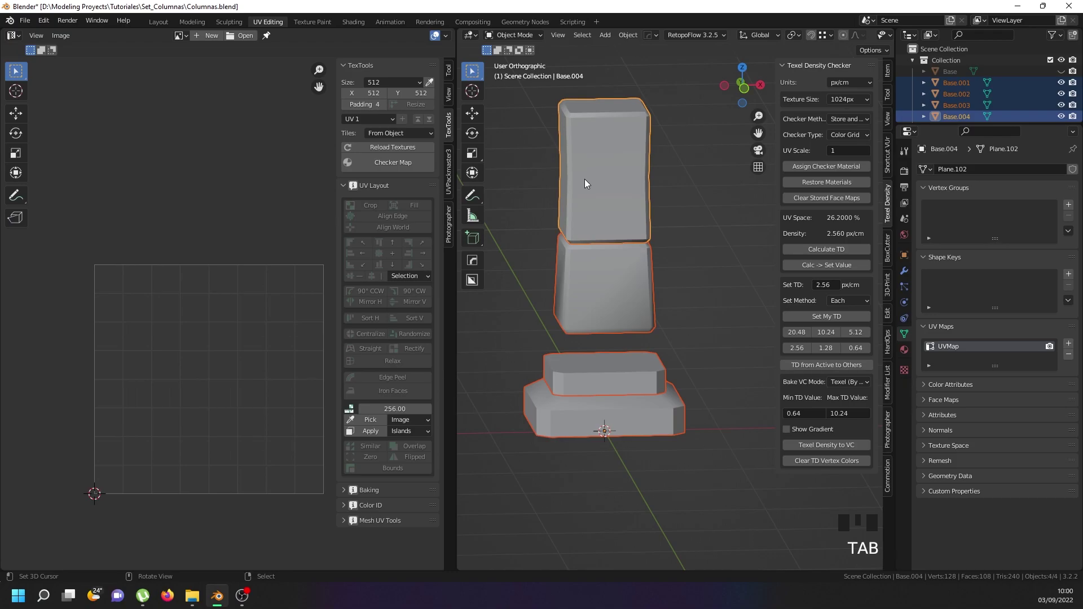
key("Tab")
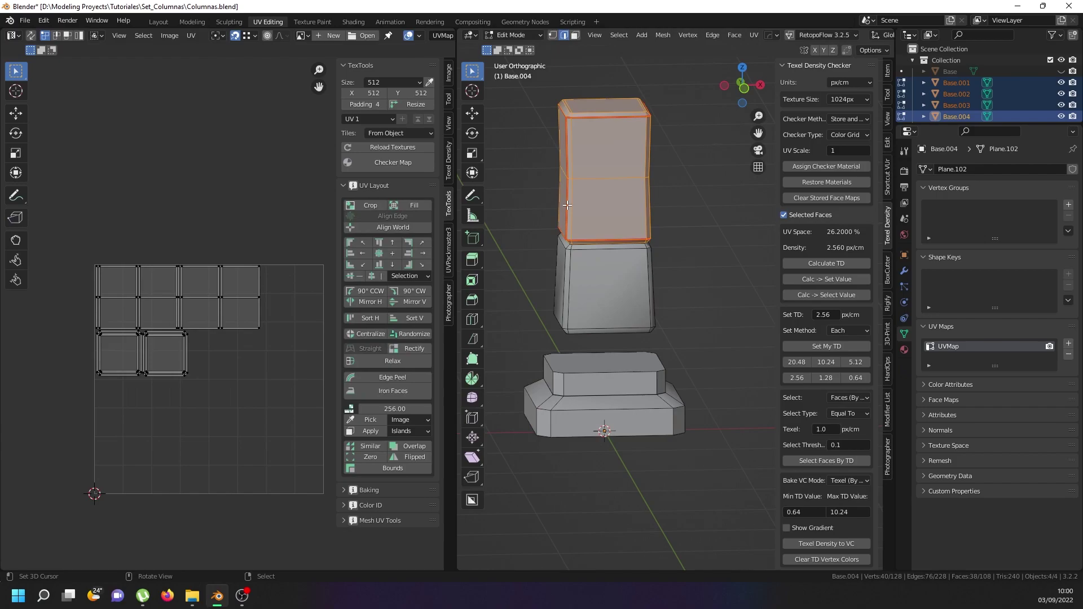
middle_click_drag(582, 270, 637, 285)
key("Tab")
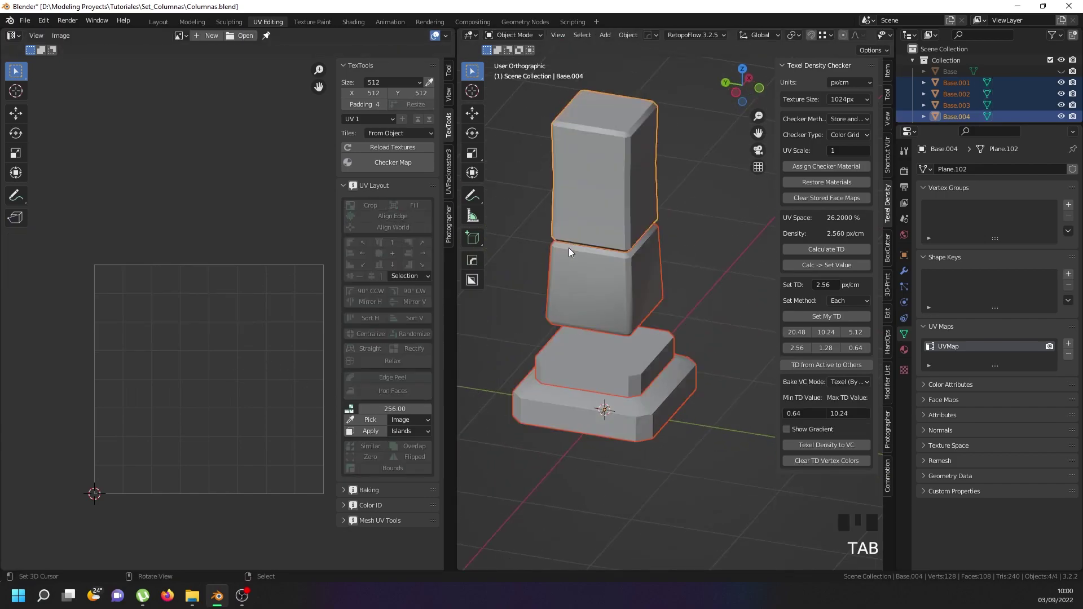
Select only the two upper column blocks, Base.003 and Base.004, and edit their meshes together
key("Tab")
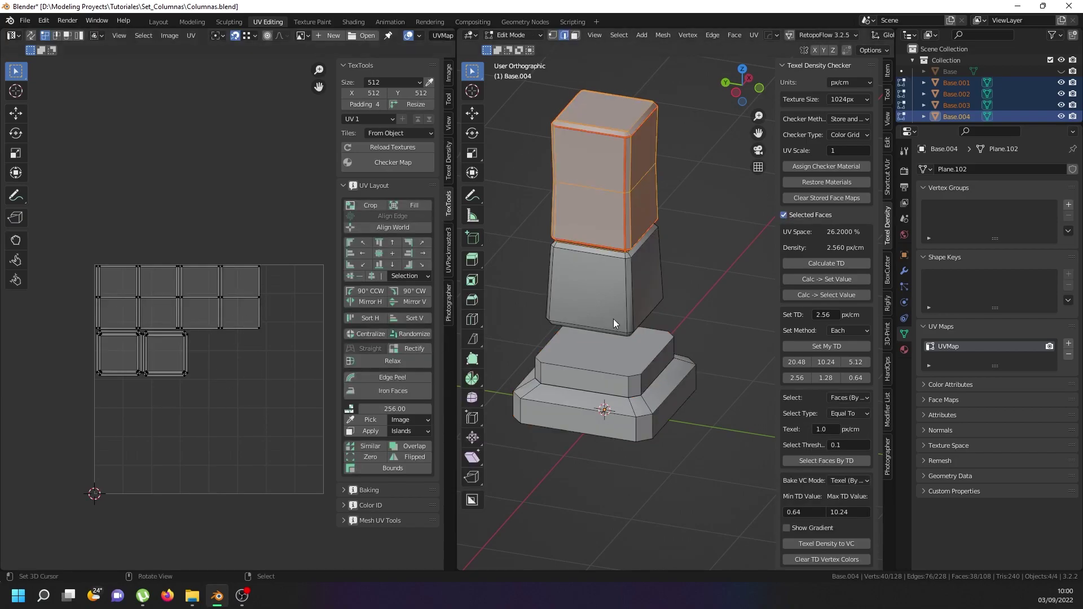
key("Tab")
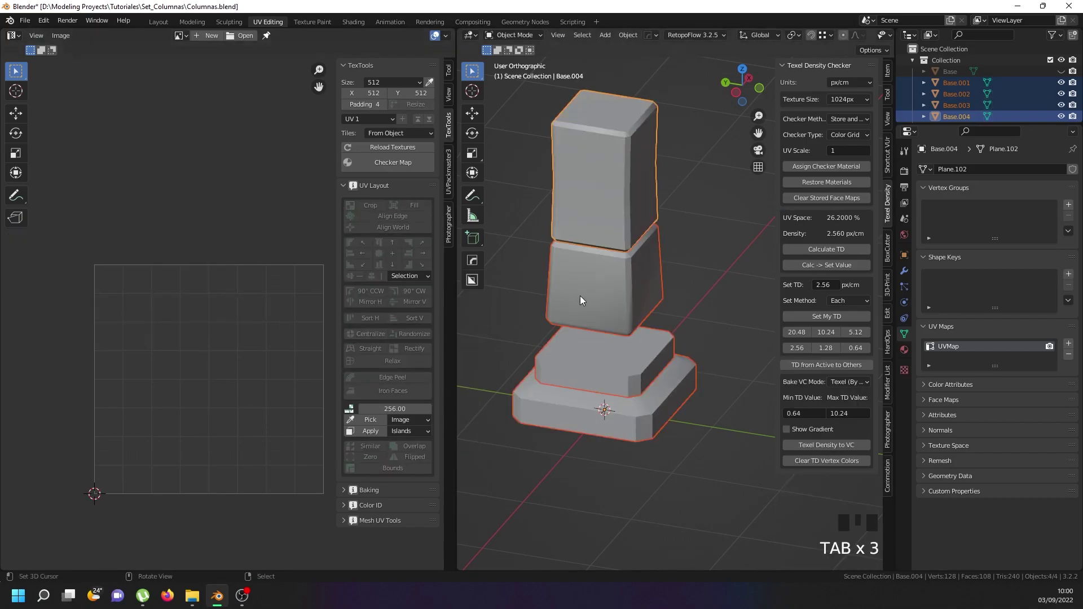
right_click(597, 295)
right_click(618, 201, "shift")
key("Tab")
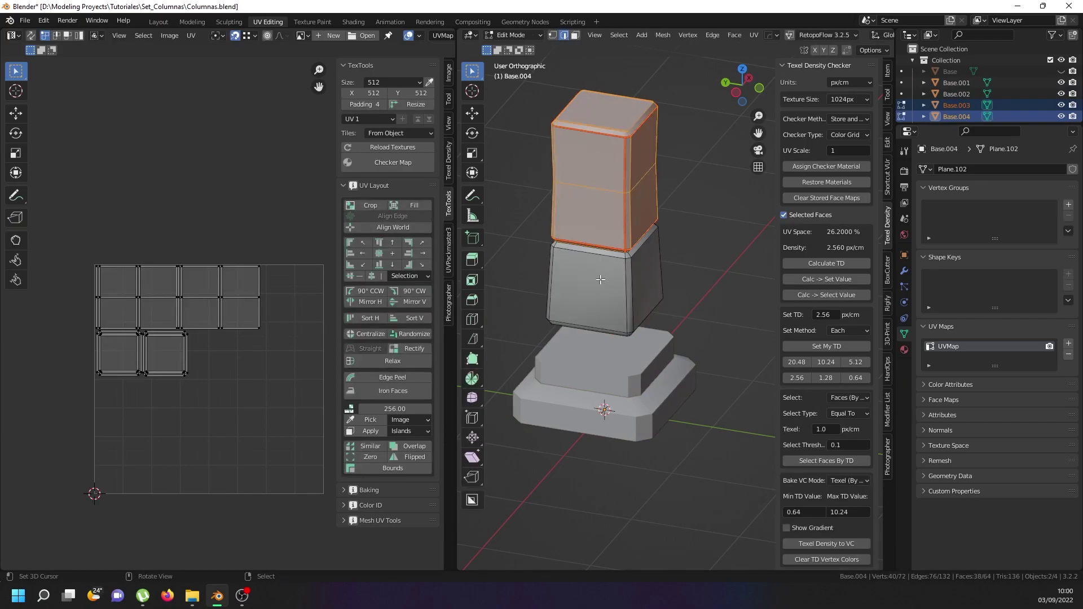
Examine the lower block's UV layout on its own and together with the top block's islands
key("a")
right_click(628, 322)
key("l")
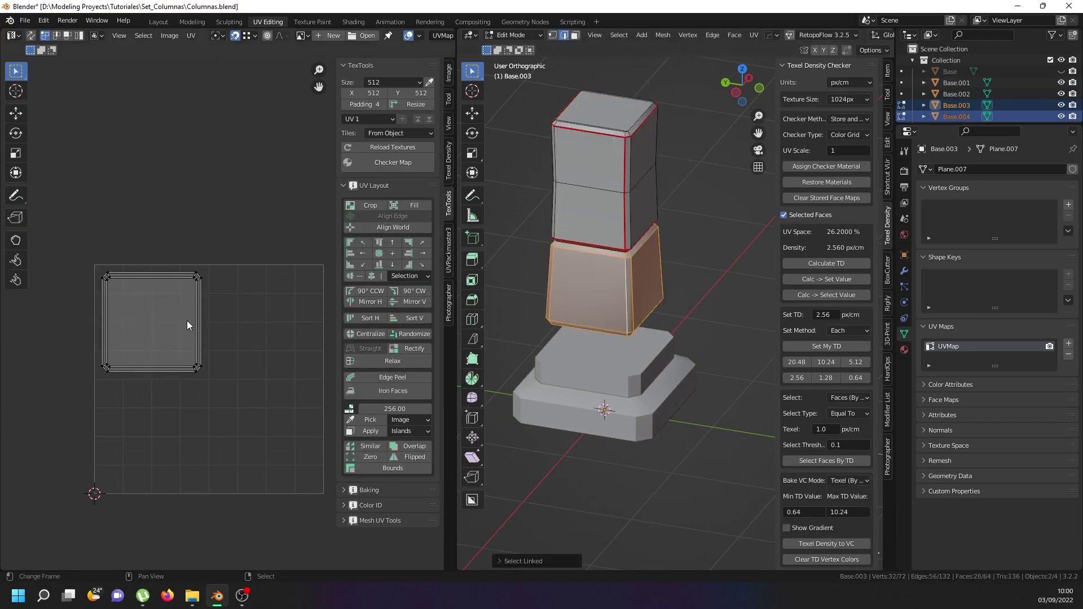
key("alt+a")
key("a")
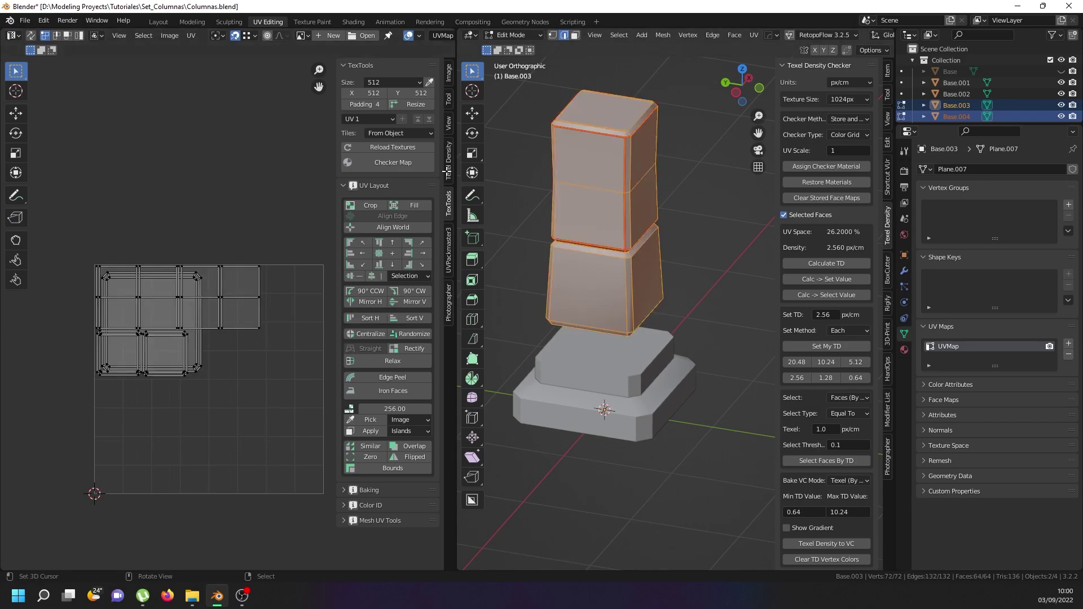
right_click(199, 371)
Select the whole top column block and all of its UV islands
right_click(628, 196)
key("l")
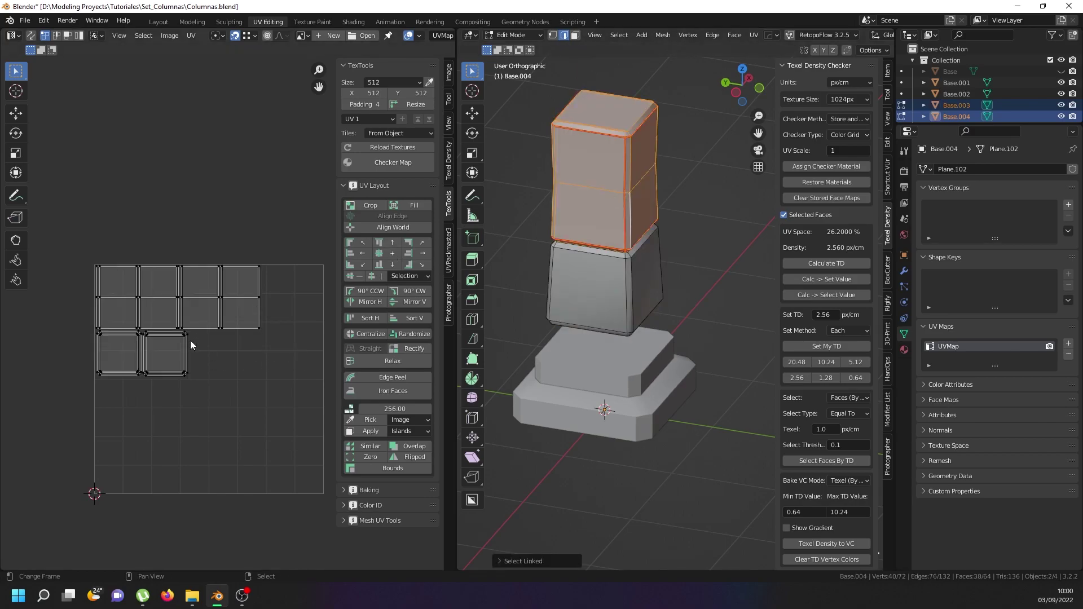
key("a")
key("g")
key("y")
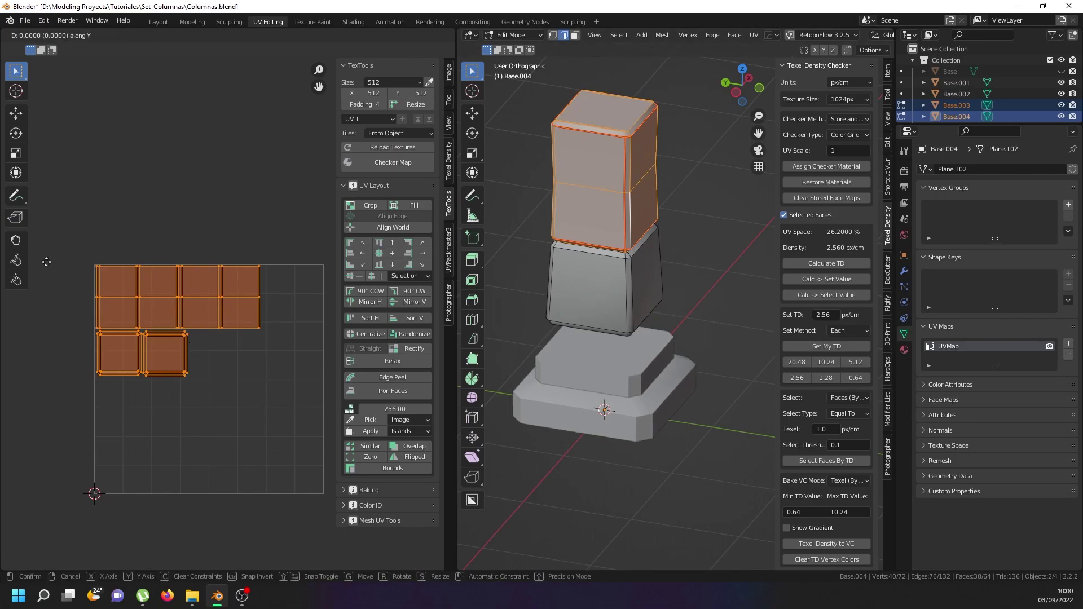
key("Escape")
Turn off UV snapping and move the top block's islands up along Y until they sit above the UV tile
scroll(104, 281, "down", 5)
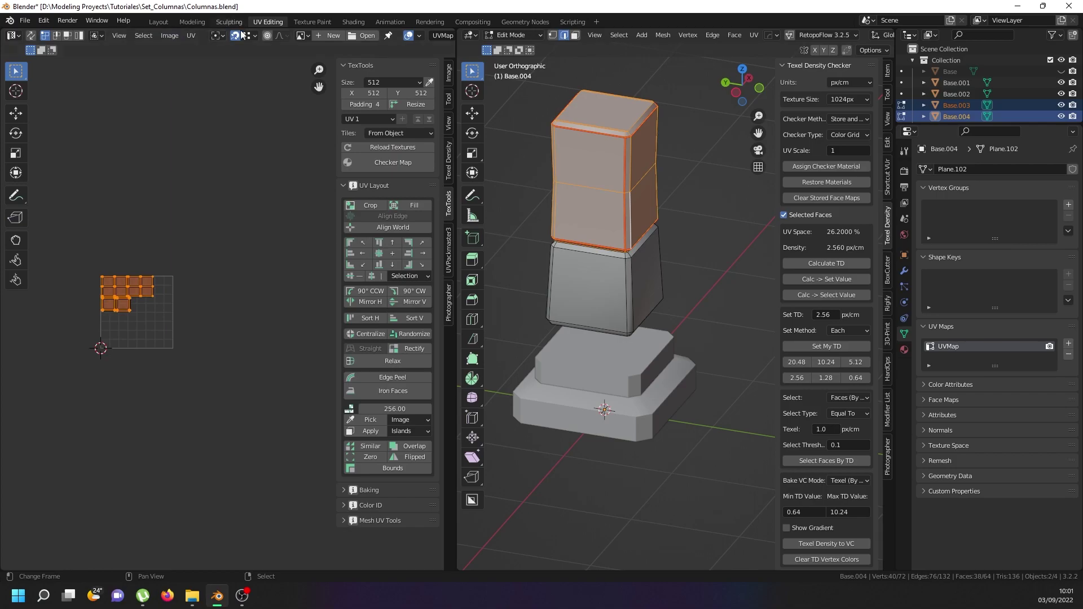
scroll(89, 297, "up", 4)
key("g")
key("y")
left_click(179, 163)
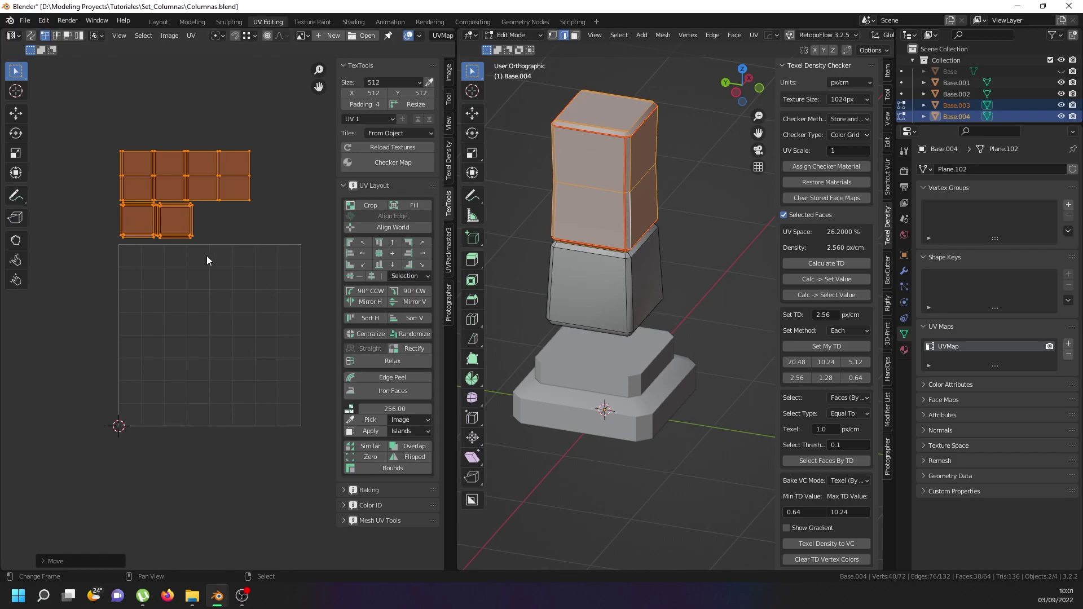
Select all linked faces of the block below the top one and set its texel density to 2.56 px/cm
left_click(625, 327)
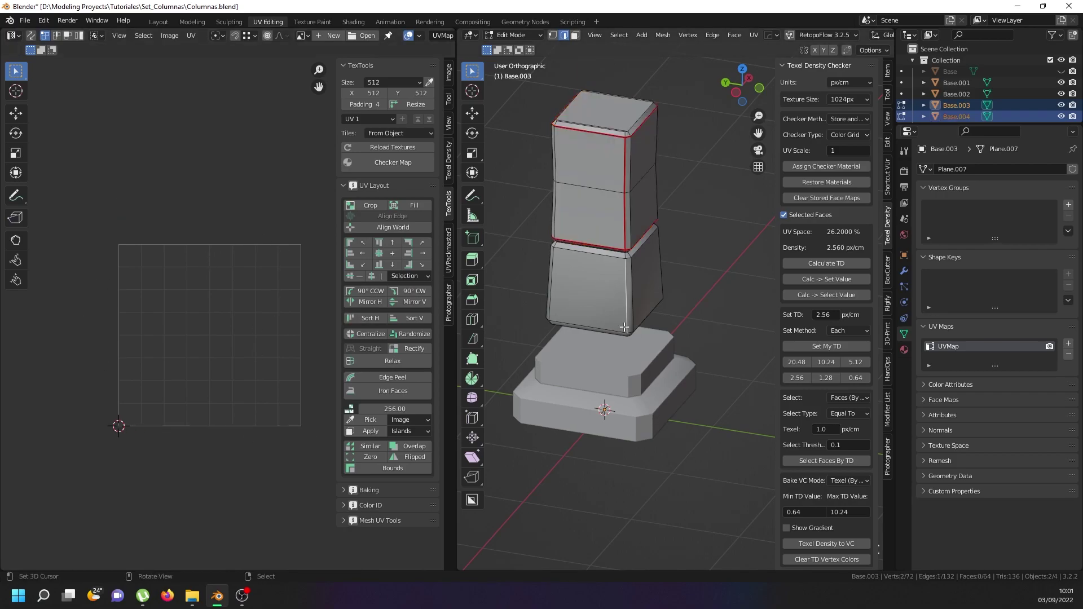
key("l")
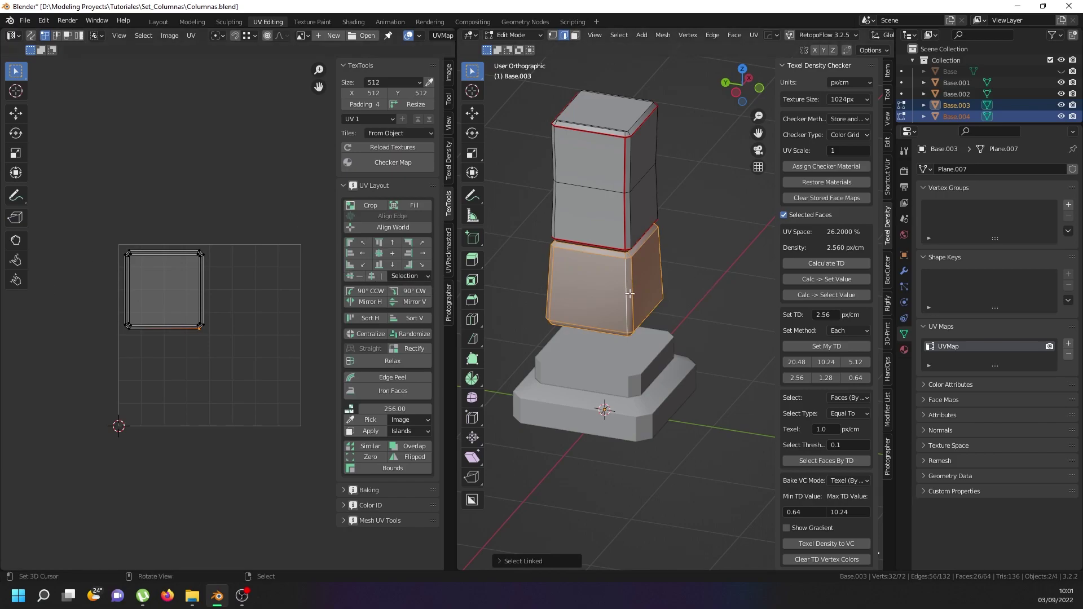
left_click(827, 345)
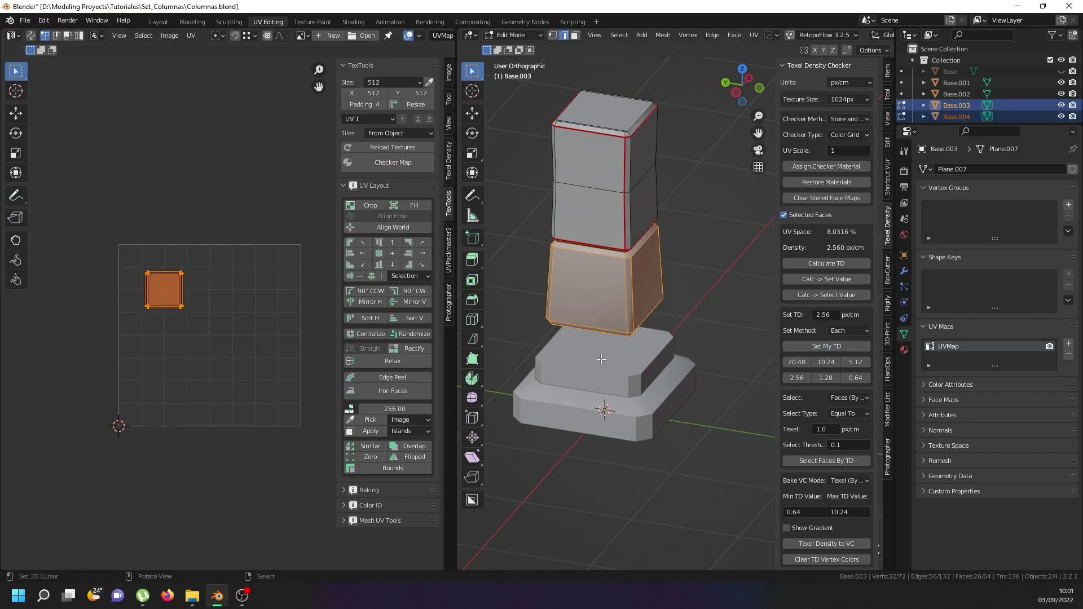
Edit only Base.003 in front view and unwrap its faces with Project from View
scroll(164, 290, "up", 5)
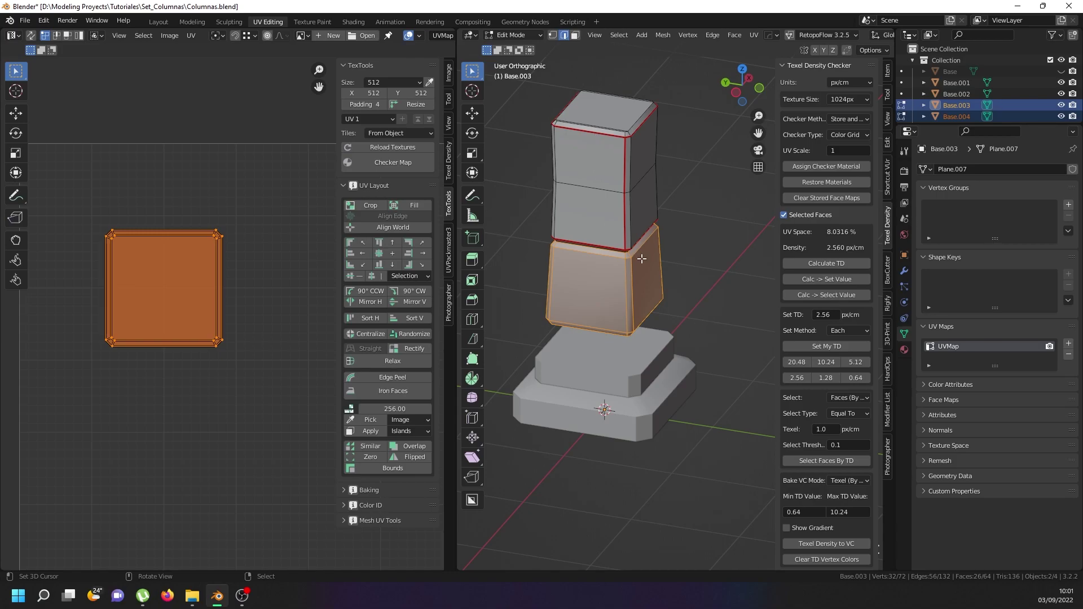
key("KP_1")
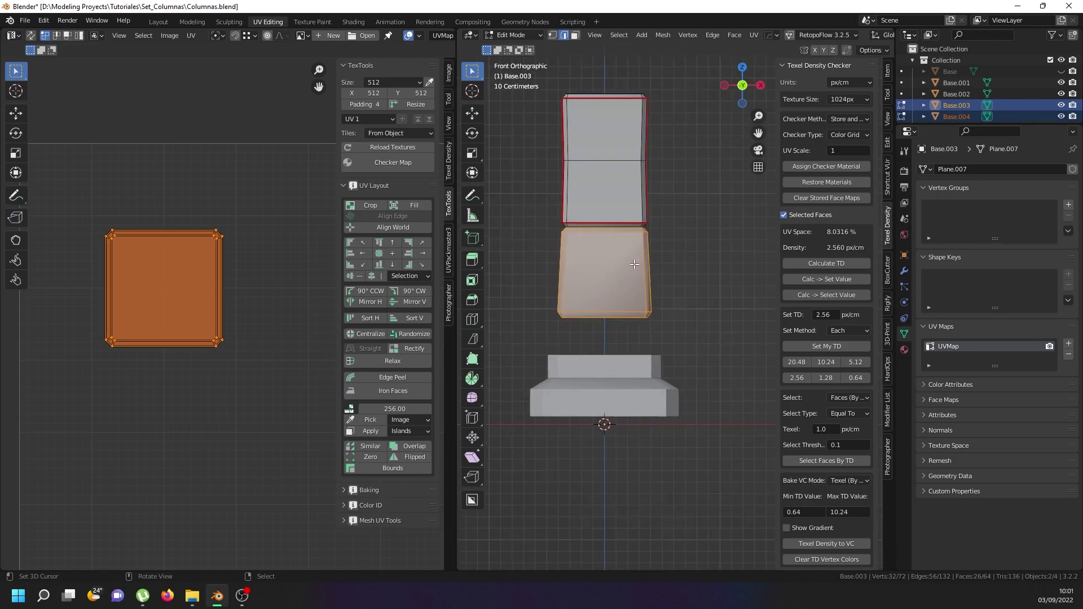
key("Tab")
right_click(635, 264)
key("Tab")
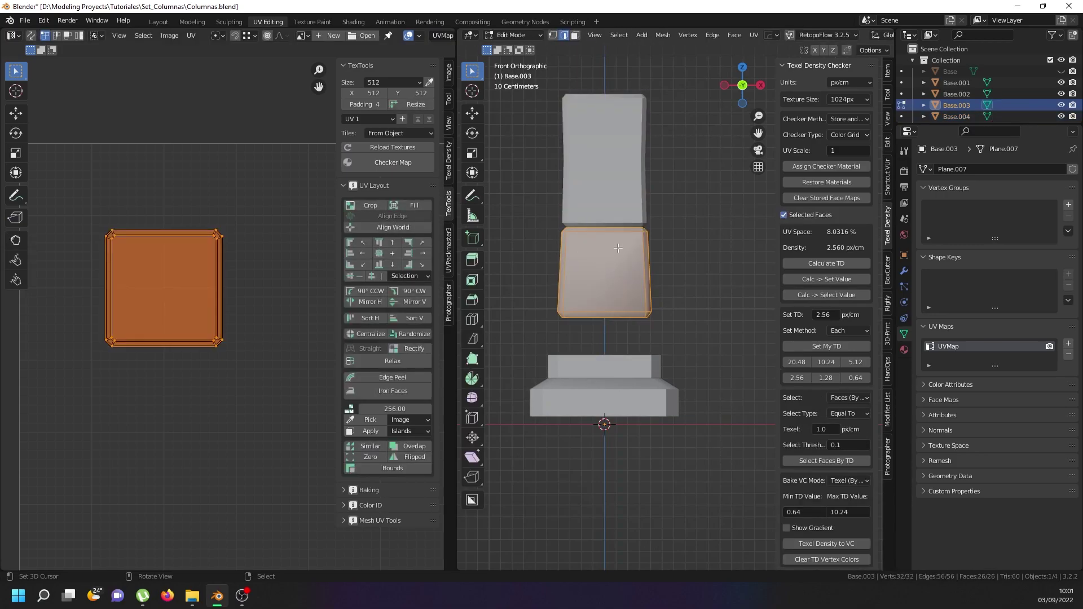
key("u")
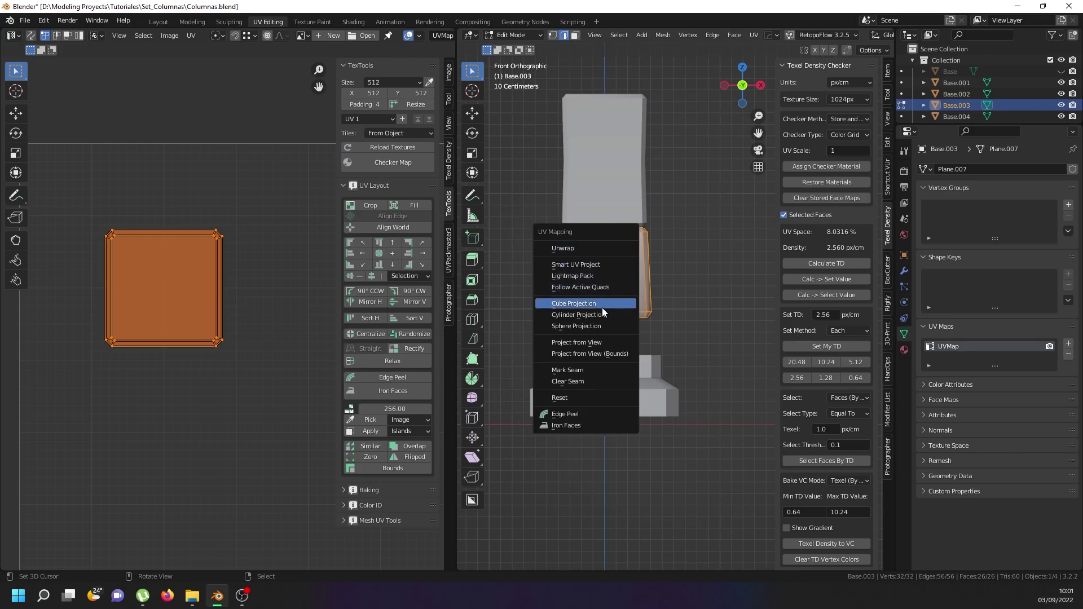
left_click(601, 337)
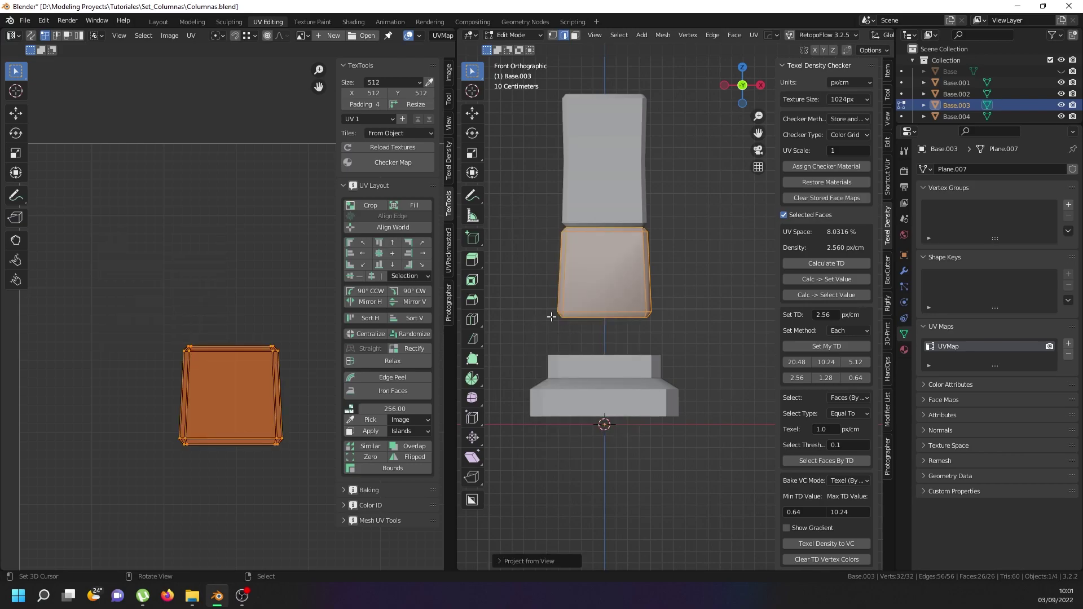
Reproject the block's UVs with Project from View from a far zoomed-out front view
scroll(565, 309, "down", 8)
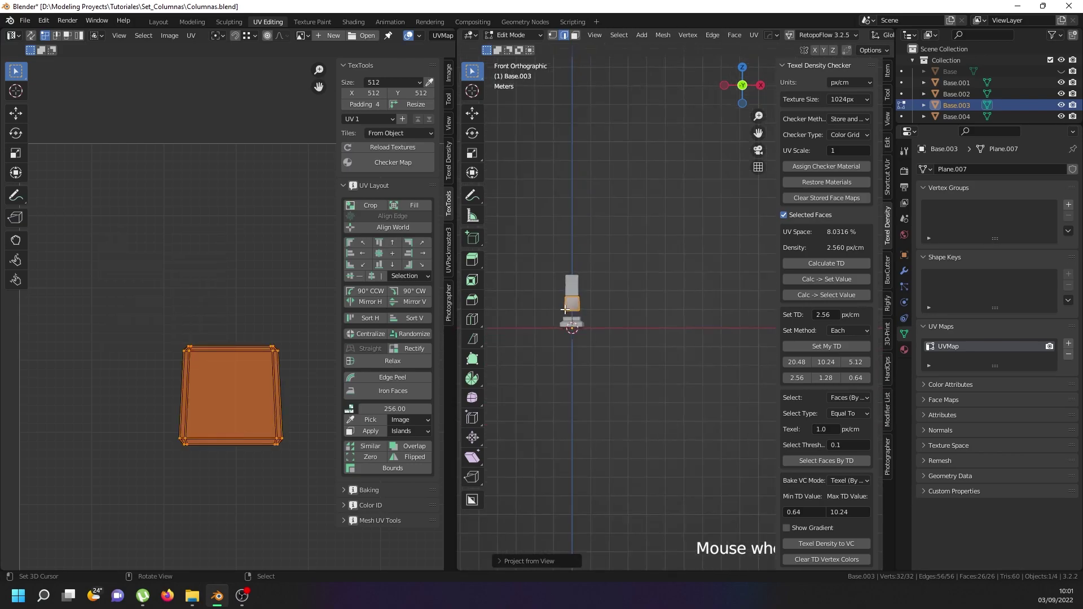
key("u")
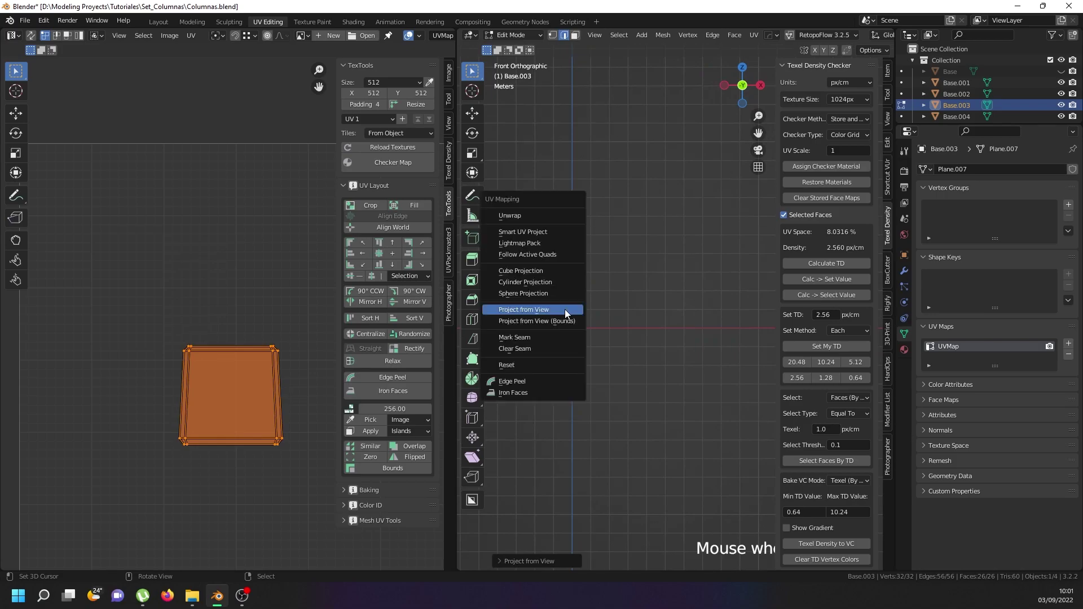
left_click(565, 309)
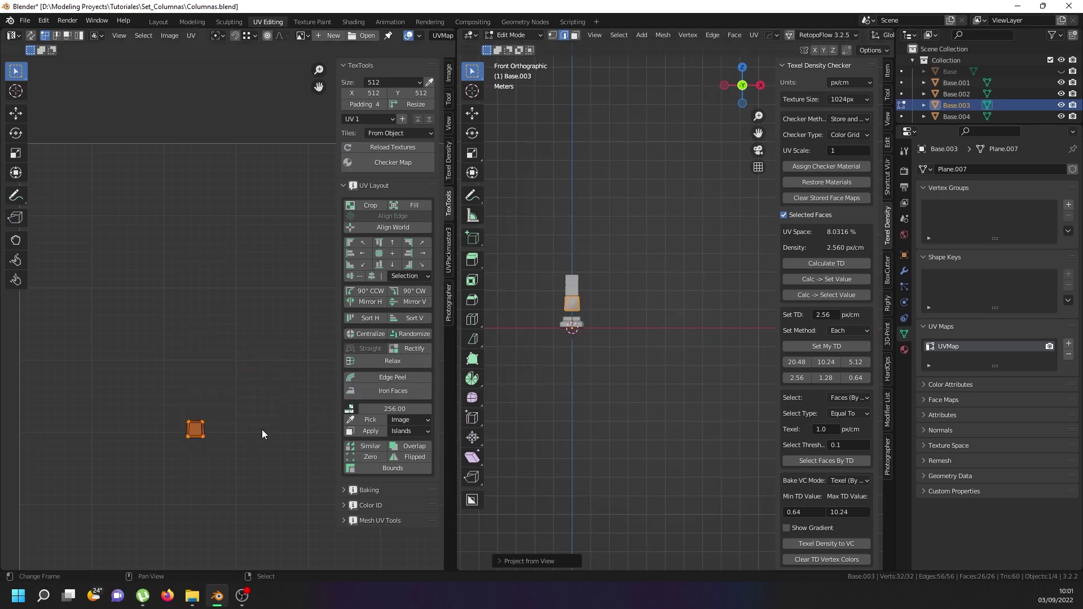
scroll(198, 438, "up", 8)
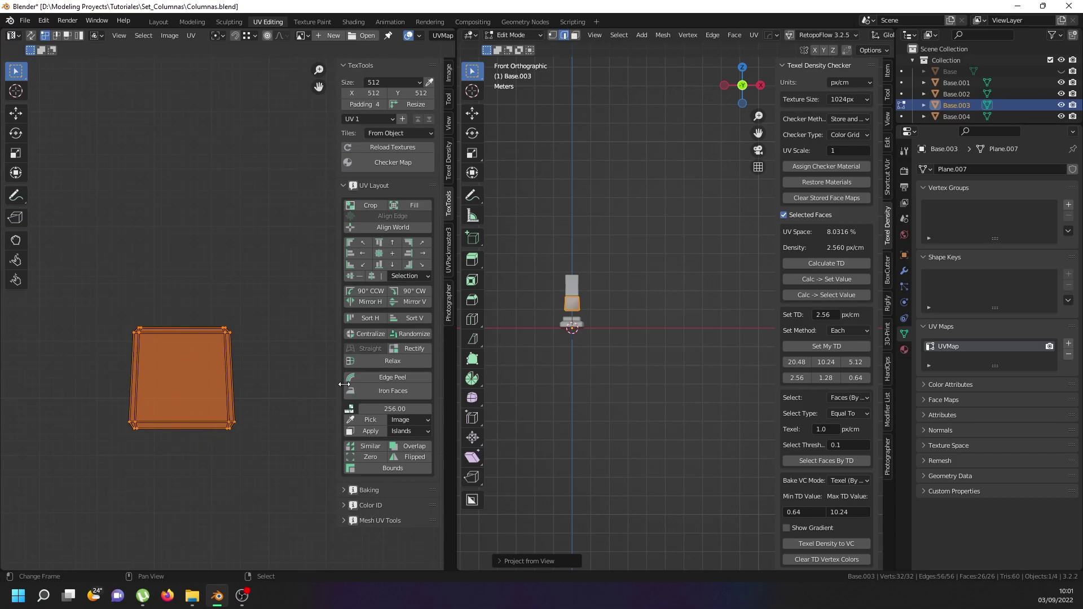
Reproject the block's UVs with Project from View from a close front view
middle_click_drag(564, 311, 570, 309)
scroll(570, 309, "up", 7)
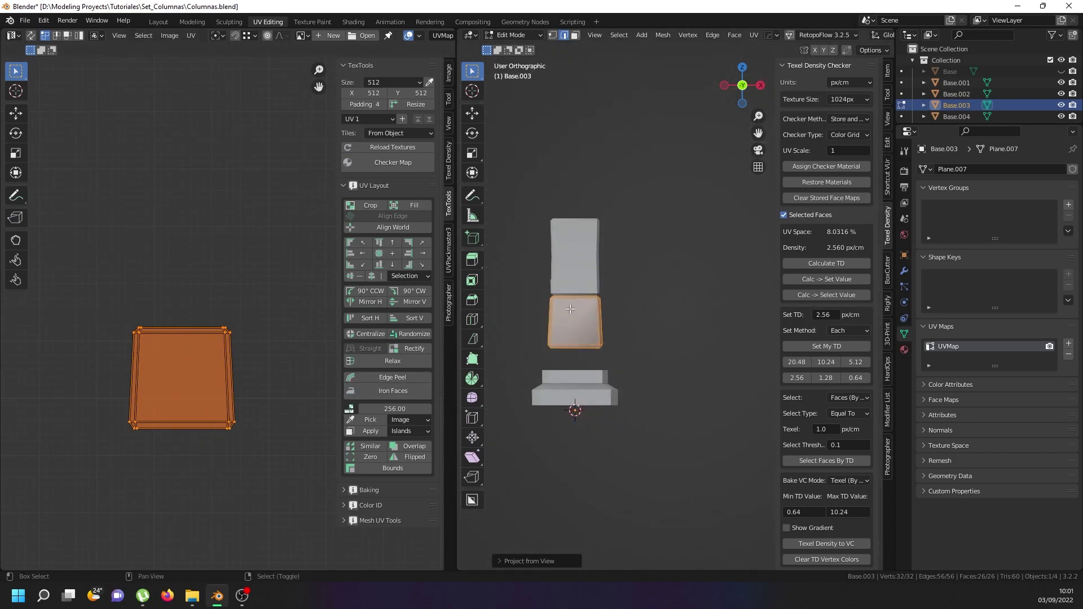
key("KP_1")
scroll(618, 310, "up", 6)
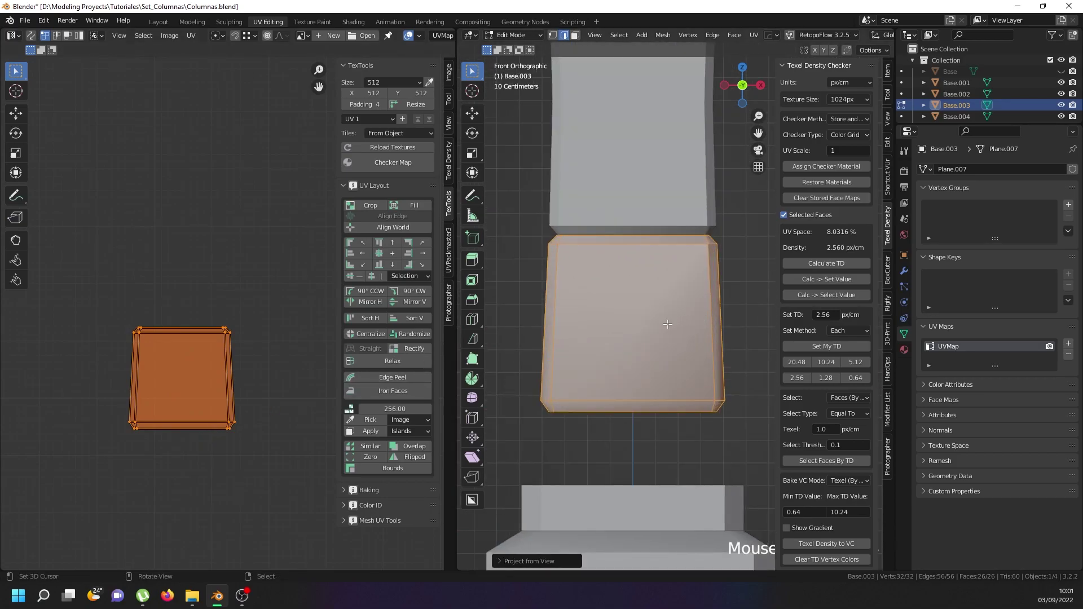
key("u")
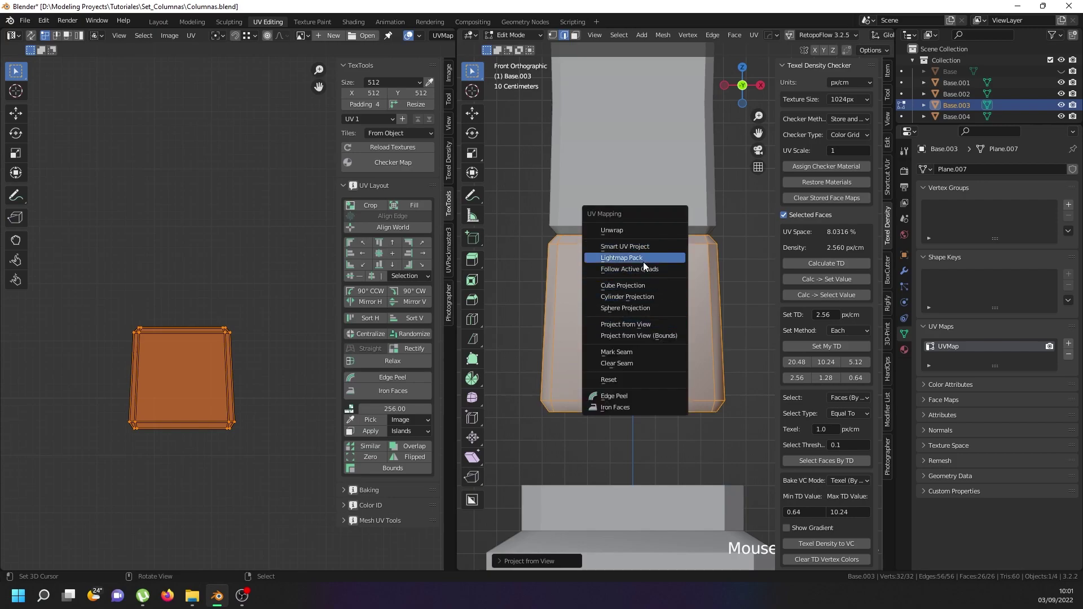
left_click(632, 323)
scroll(172, 320, "down", 10)
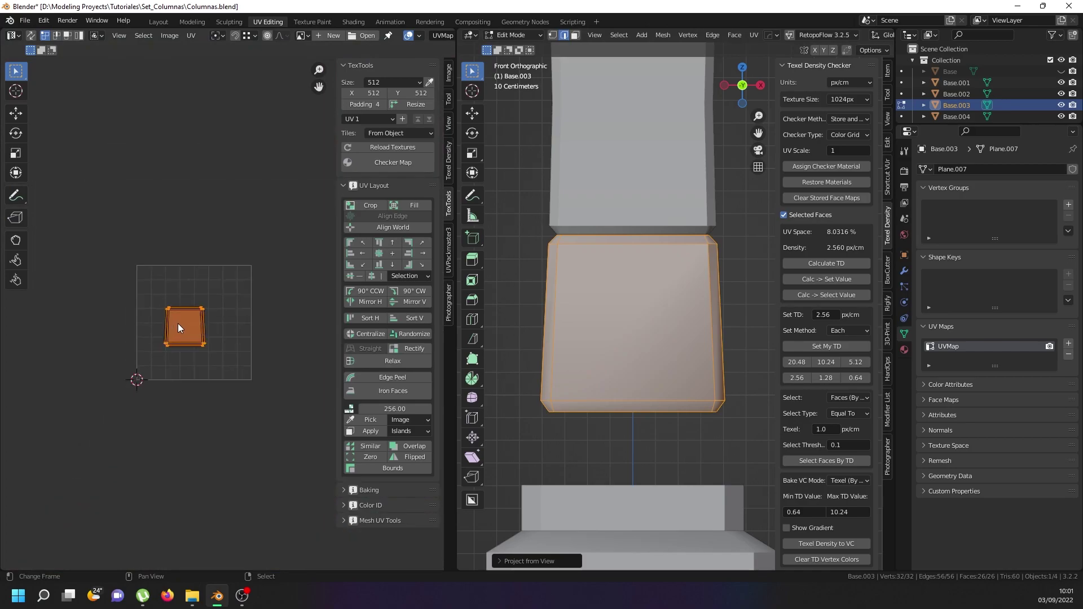
scroll(177, 323, "up", 4)
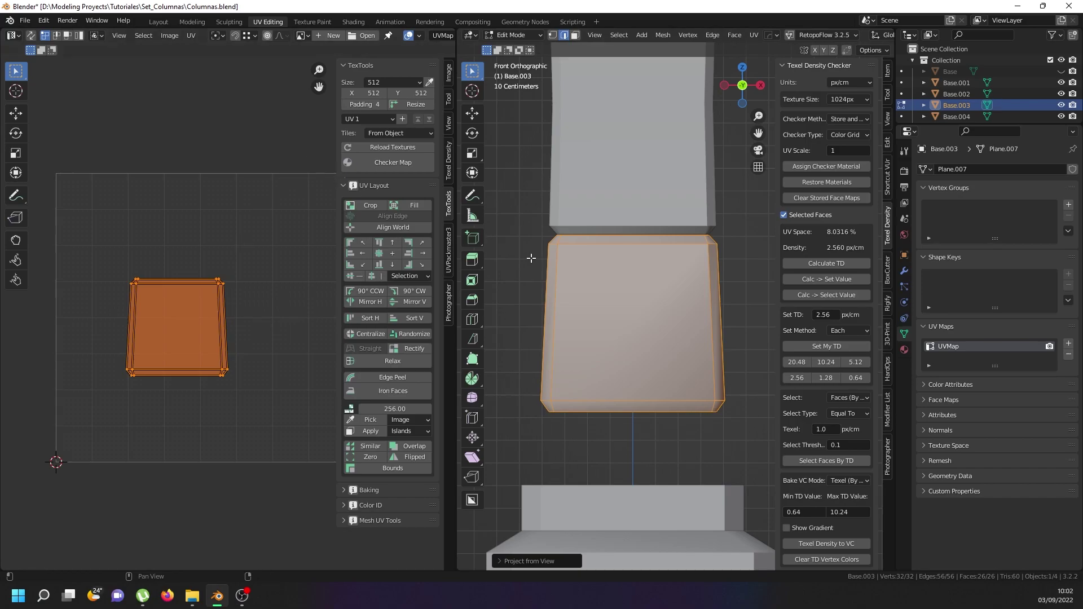
In face select mode, select one full side of Base.003 including its bevel faces, from one corner face to the diagonally opposite one
middle_click_drag(574, 236, 590, 261)
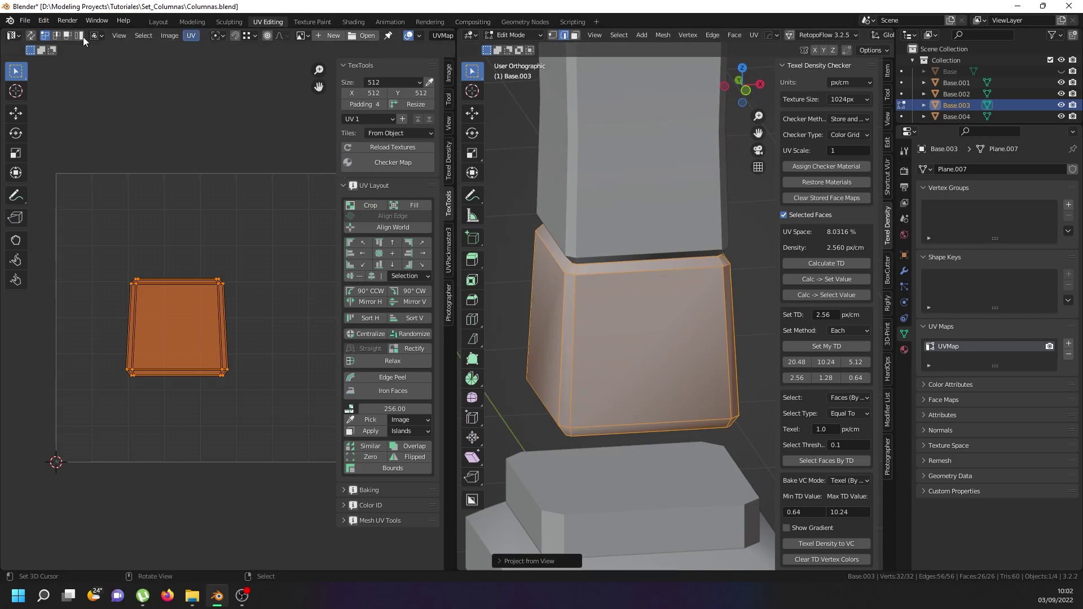
left_click(575, 35)
left_click(572, 270)
middle_click_drag(655, 299, 717, 454)
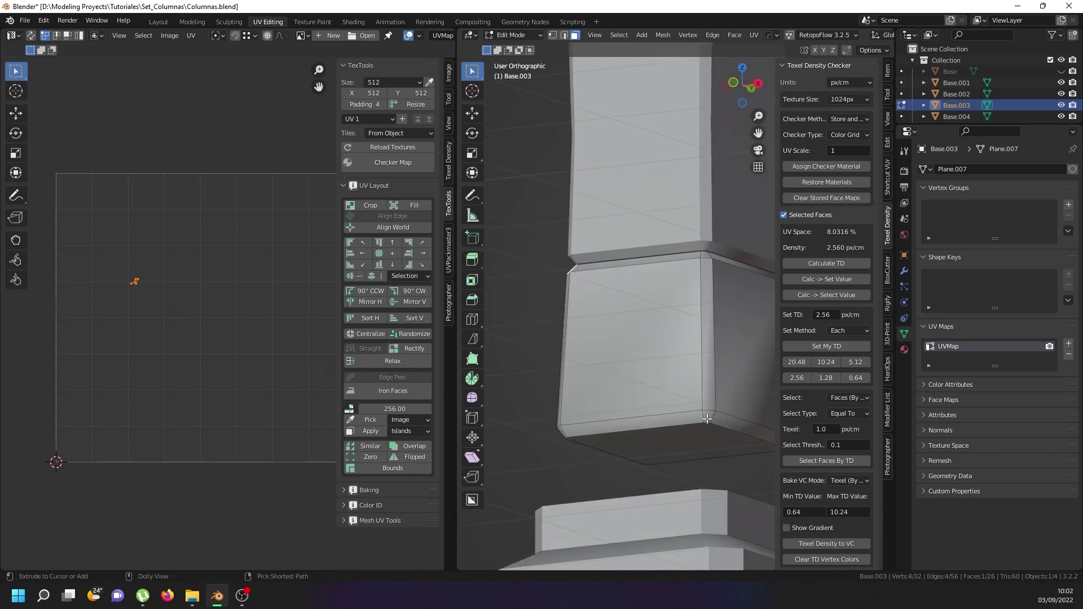
left_click(708, 419, "ctrl")
middle_click_drag(550, 298, 654, 339)
left_click(588, 347, "ctrl")
Try adding the block's opposite side and its bevels to the face selection, and undo that selection
scroll(587, 347, "down", 5)
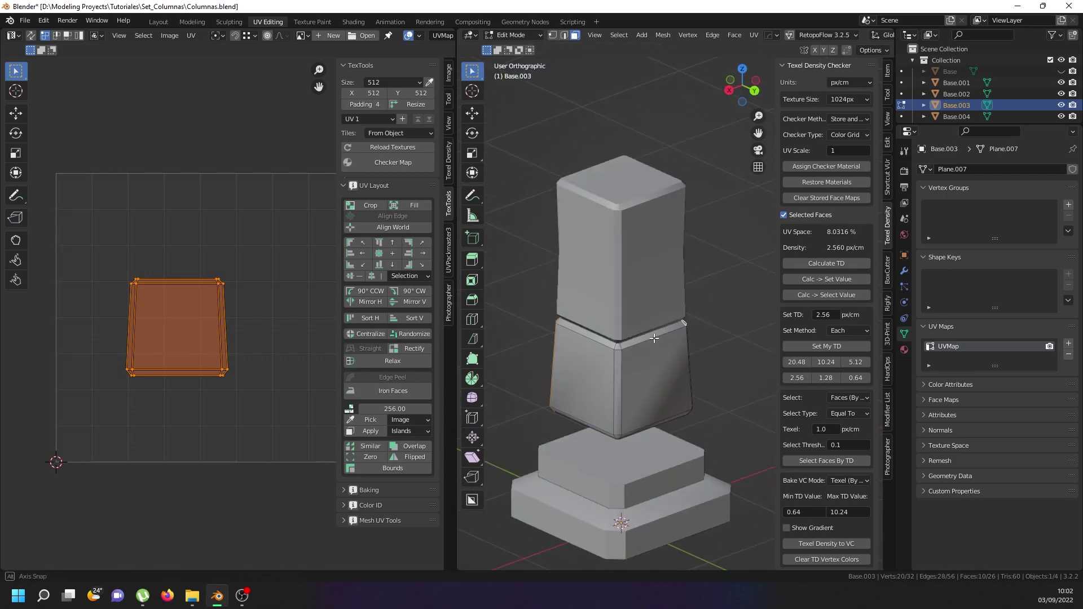
scroll(626, 406, "up", 4)
left_click(629, 397, "ctrl")
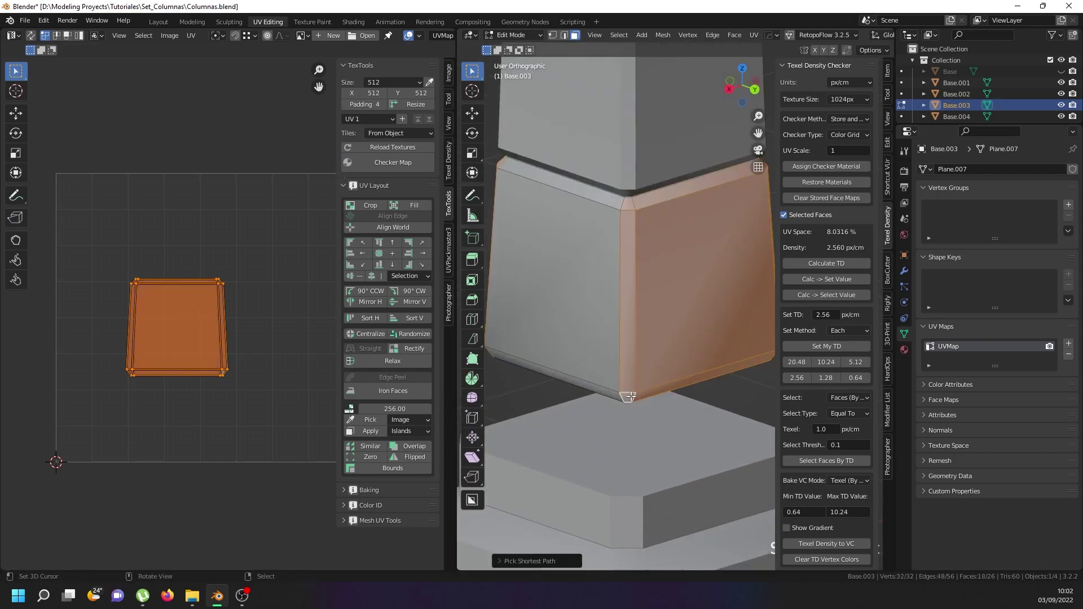
scroll(629, 396, "down", 5)
middle_click_drag(542, 280, 606, 247)
key("ctrl+z")
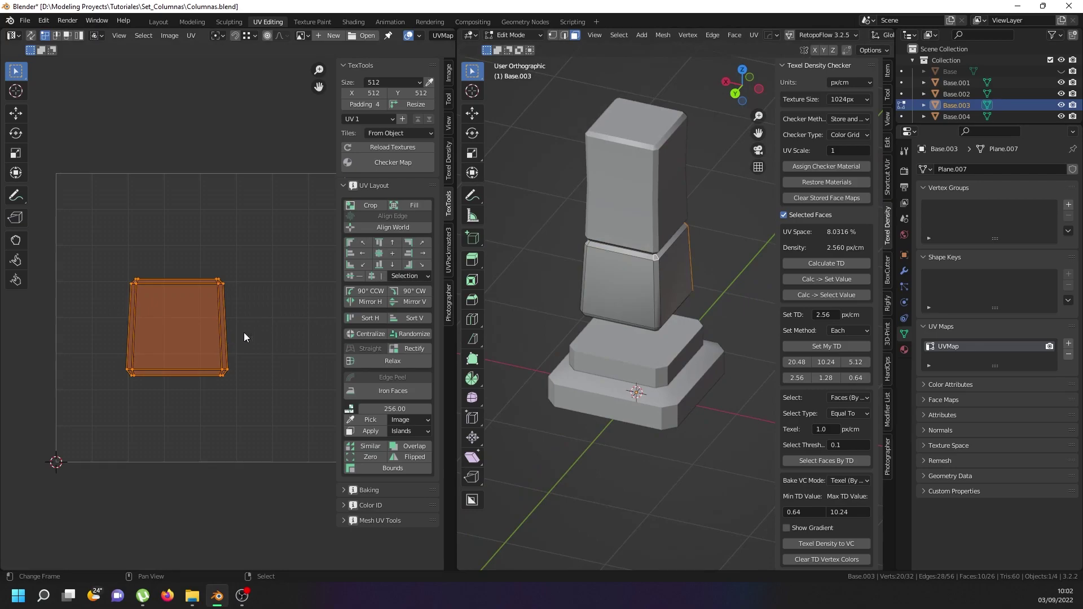
Move the selected side's UV island along X, just past the right edge of the UV tile
key("g")
key("x")
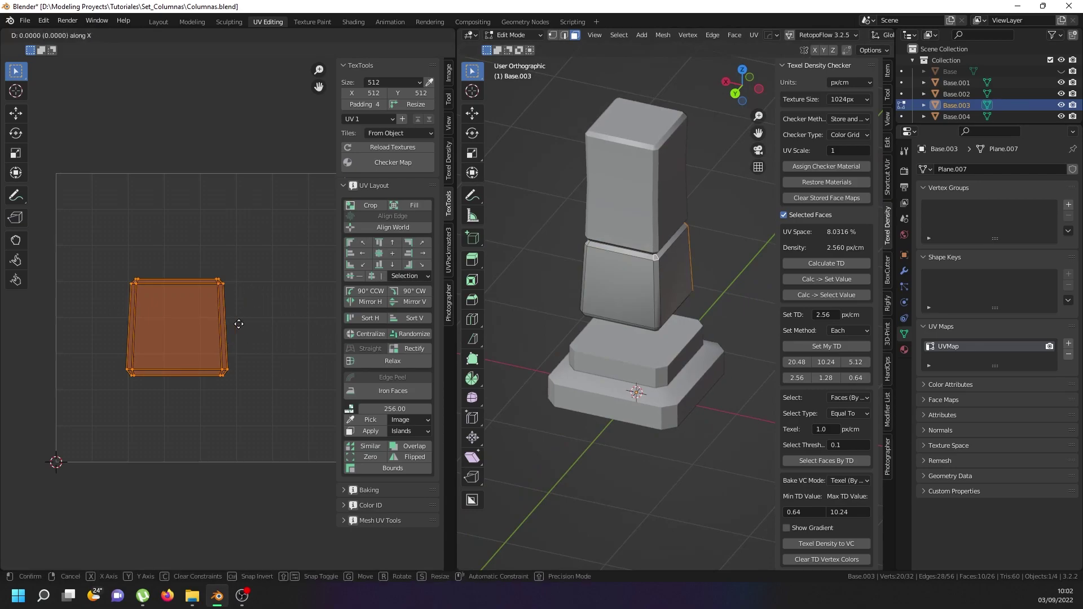
left_click(2, 331)
scroll(189, 320, "down", 4)
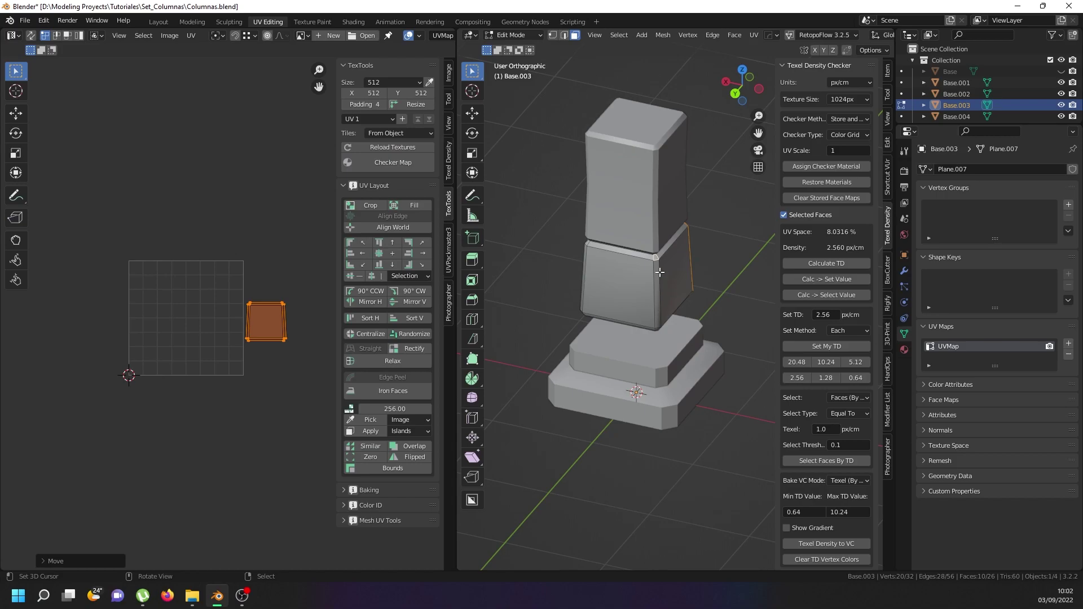
Add the opposite side of Base.003 with its bevels to the face selection, and select only that side's UV island
scroll(652, 262, "up", 5)
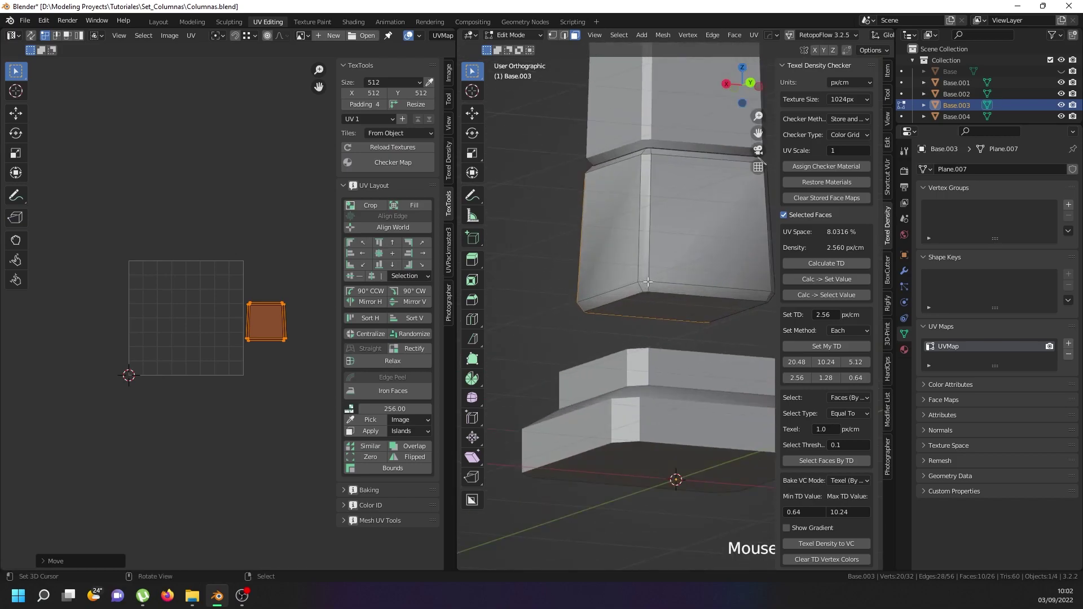
left_click(647, 284, "ctrl")
scroll(185, 319, "up", 3)
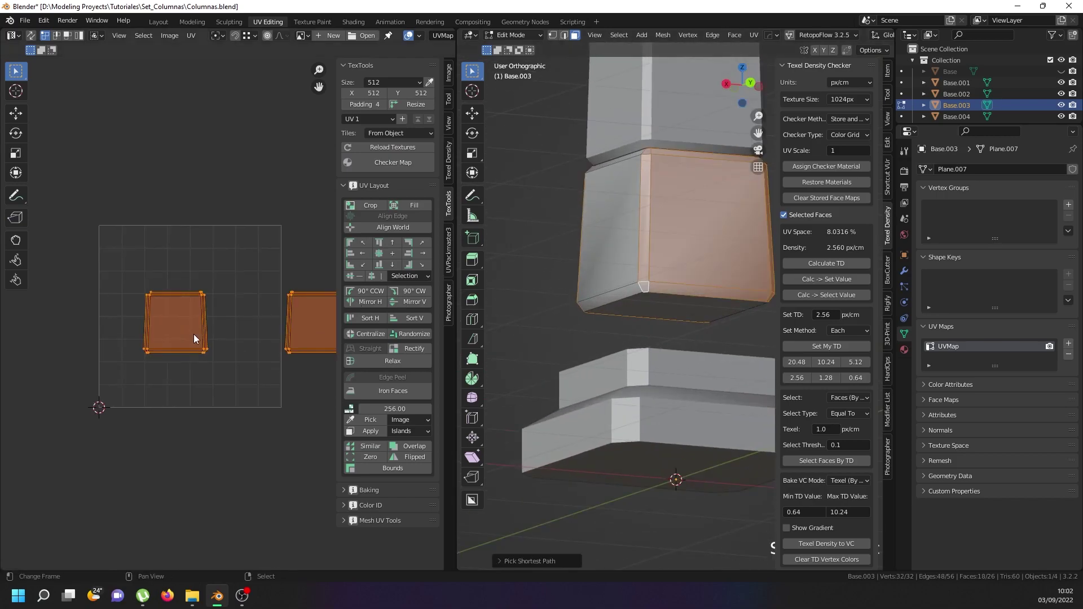
double_click(194, 334)
middle_click_drag(230, 316, 144, 323)
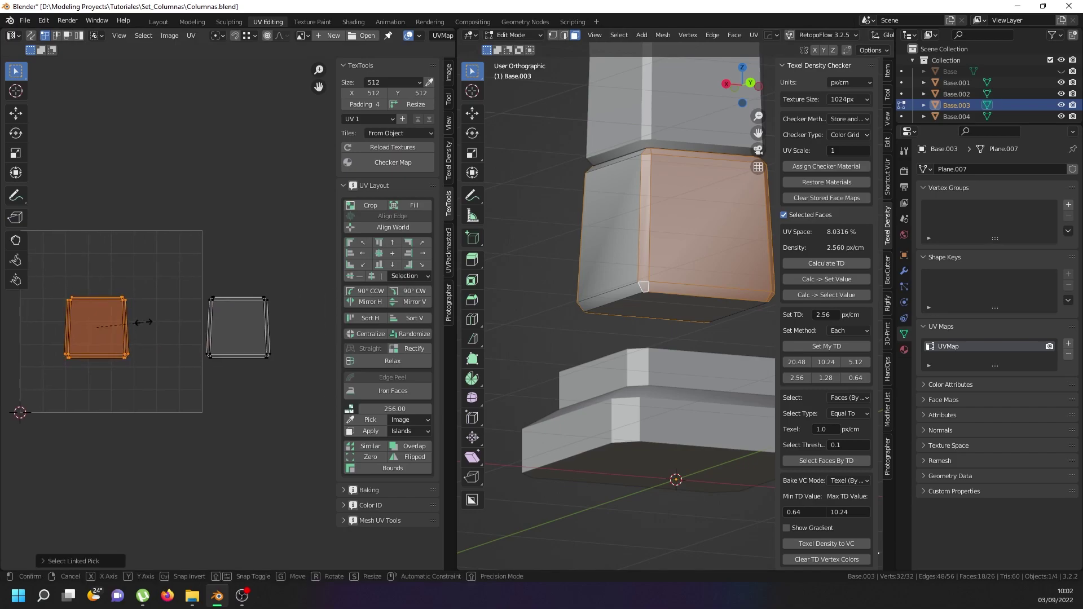
type("s10")
key("Return")
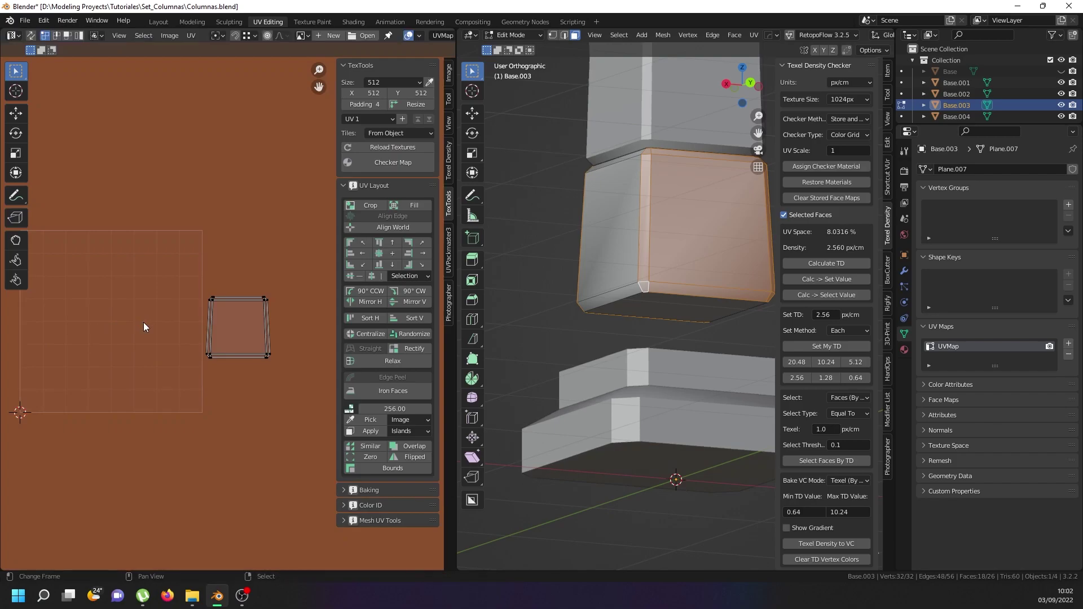
key("ctrl+z")
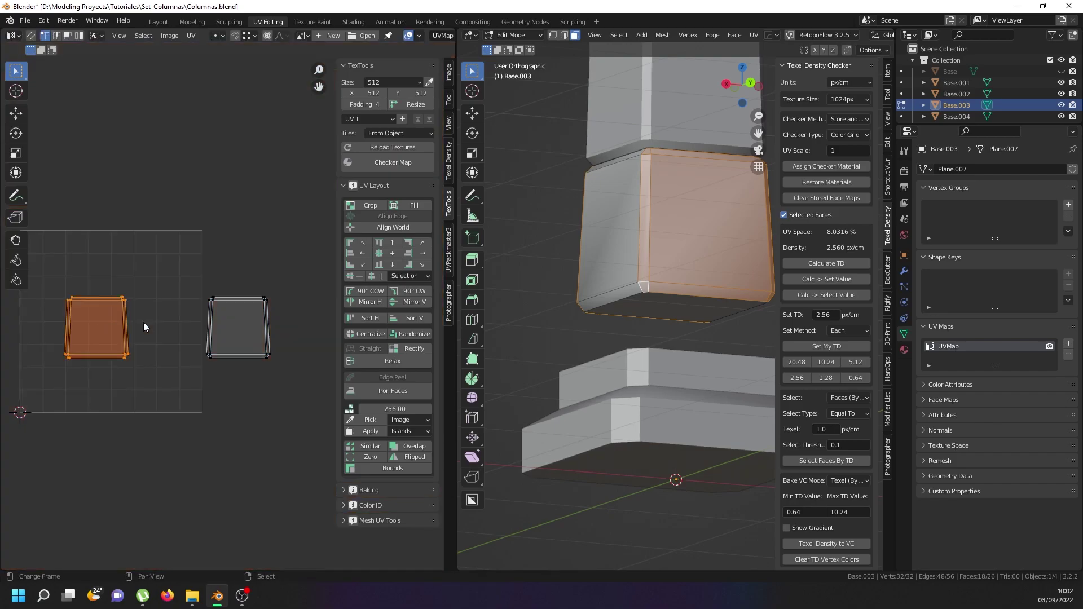
Rotate the selected side's UV island by 180°
type("r180")
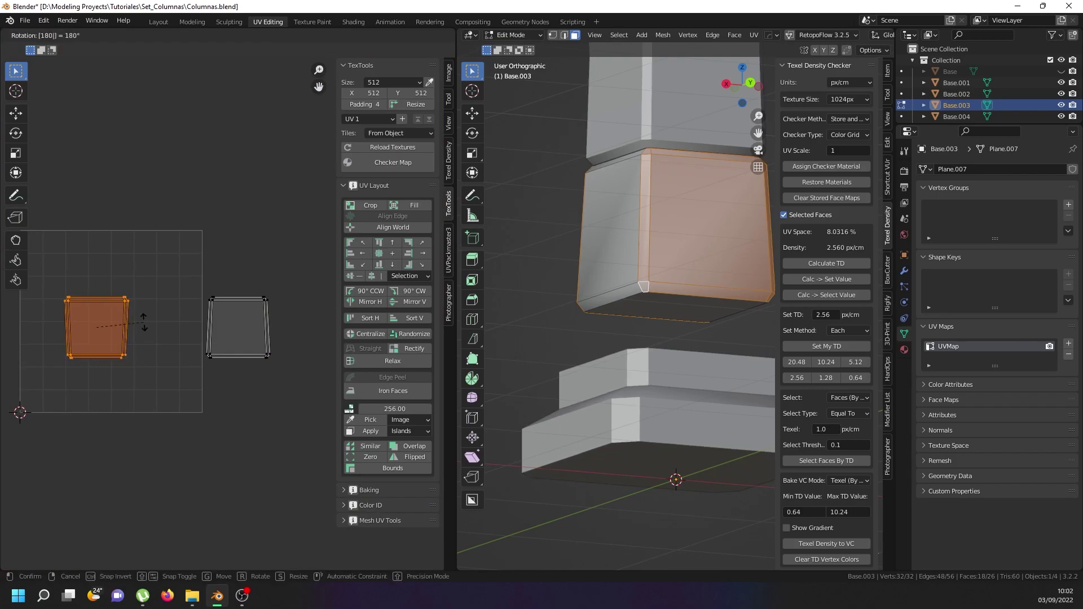
key("Return")
Try moving the rotated UV island along X next to the first side's island, and undo the move
key("g")
key("x")
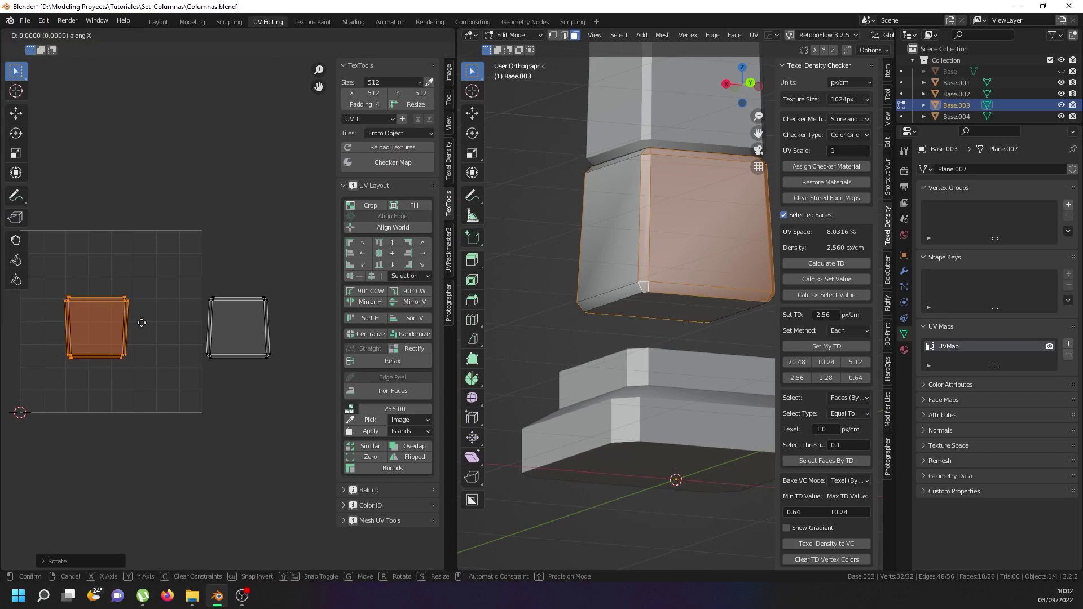
left_click(208, 319)
scroll(209, 319, "up", 3)
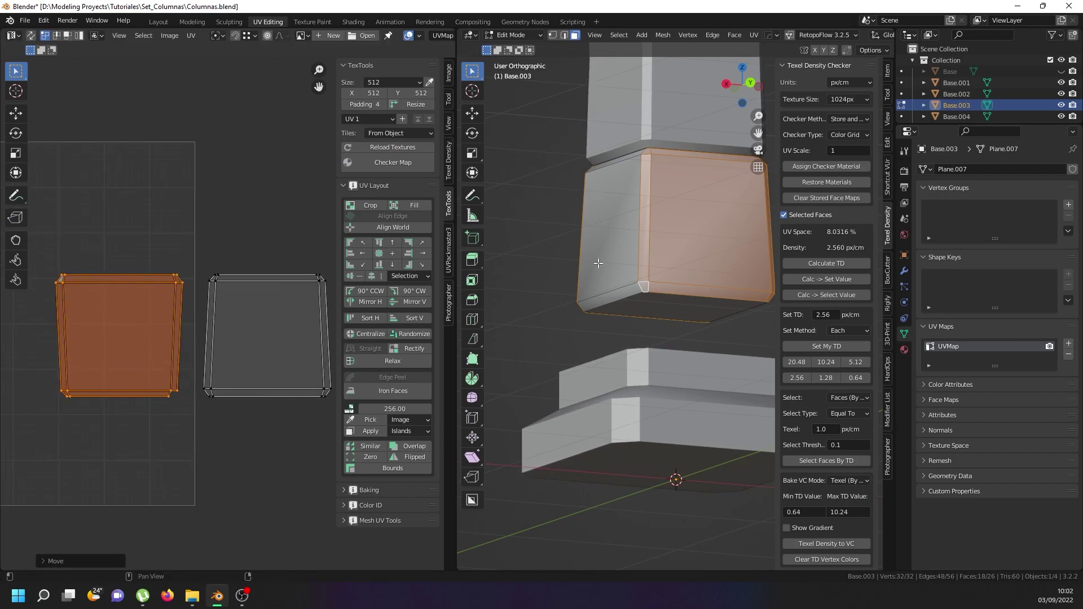
mouse_move(634, 254)
middle_mouse_down()
mouse_move(646, 256)
mouse_move(620, 265)
middle_mouse_up()
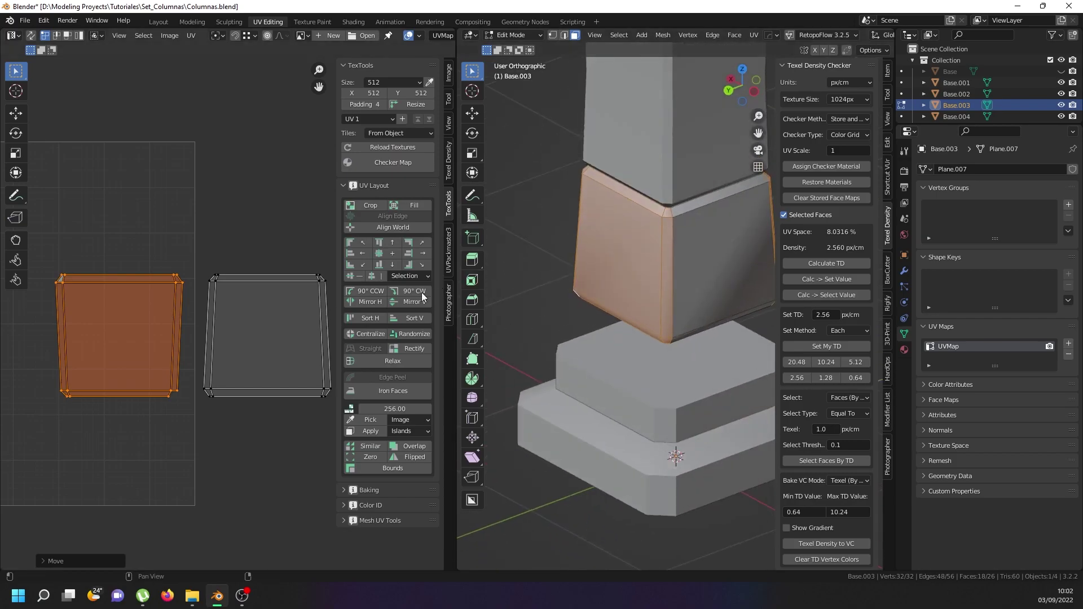
scroll(112, 368, "down", 3)
key("ctrl+z")
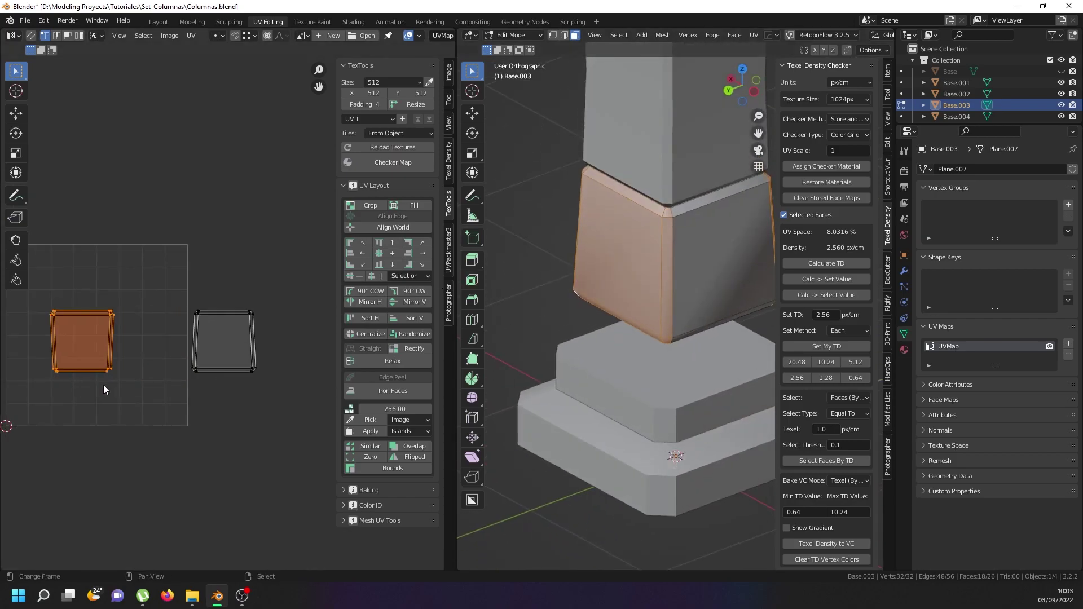
Examine the bevel edges of the rotated UV island and compare them with the selected faces on the block
scroll(198, 370, "up", 6)
middle_click_drag(620, 254, 665, 261)
middle_click_drag(476, 253, 627, 277)
scroll(220, 348, "down", 5)
left_click(118, 366)
scroll(164, 347, "up", 8)
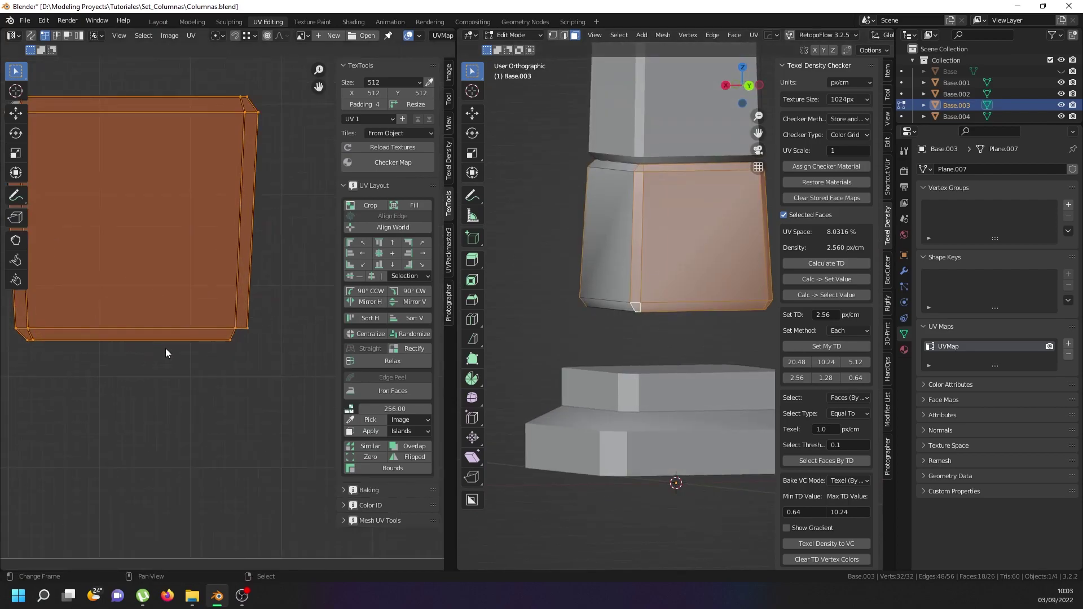
scroll(232, 326, "down", 4)
scroll(232, 324, "down", 2)
middle_click_drag(677, 282, 524, 210)
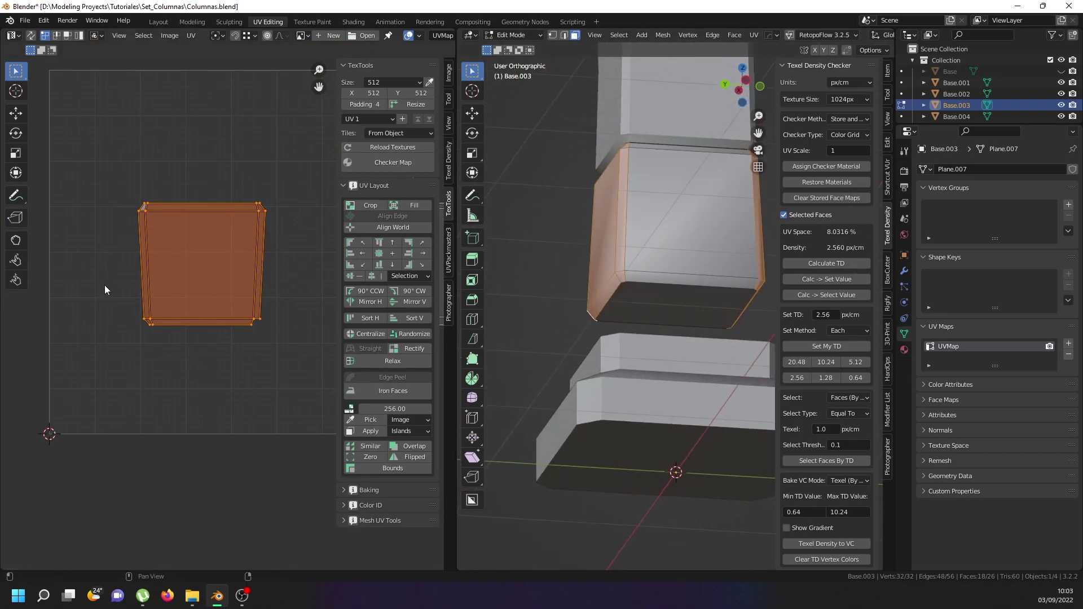
Move the rotated UV island along X to just inside the UV tile's right edge, beside the first side's island
scroll(168, 289, "down", 5)
middle_click_drag(202, 295, 76, 317)
scroll(73, 314, "up", 3)
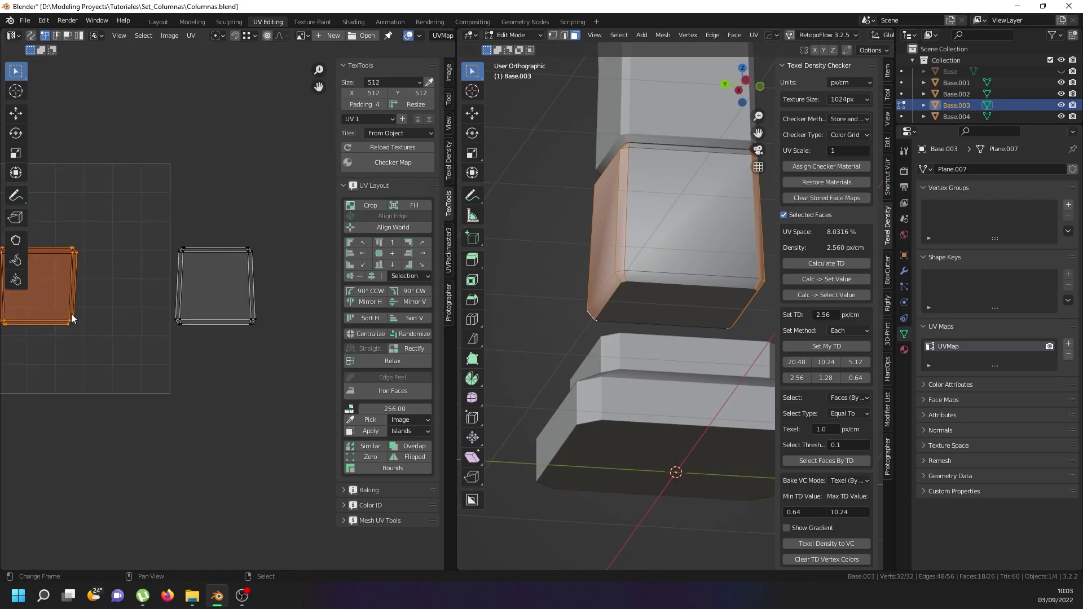
key("g")
key("x")
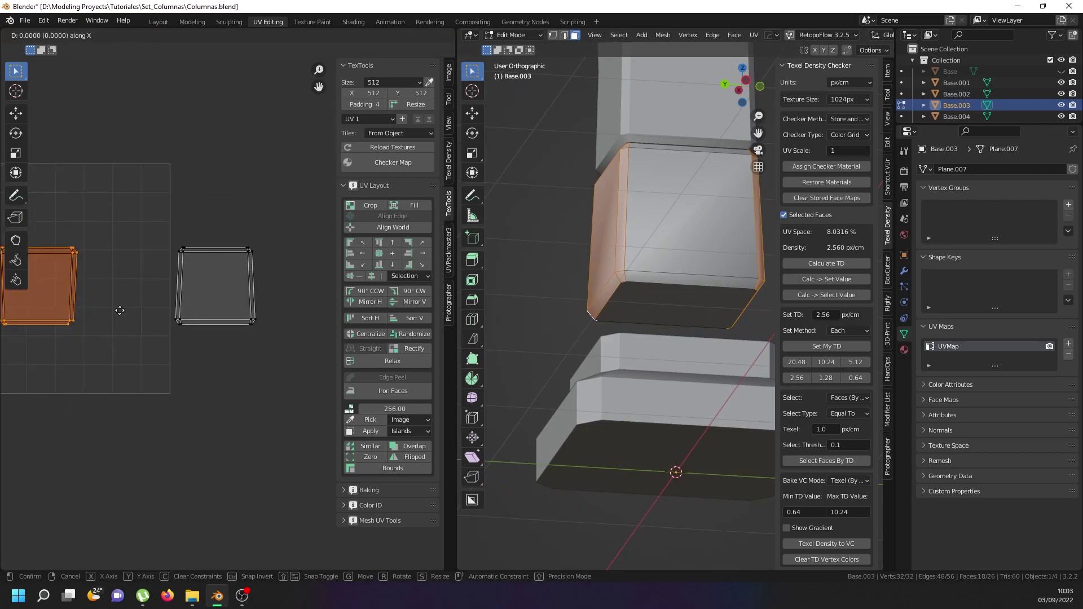
left_click(165, 308)
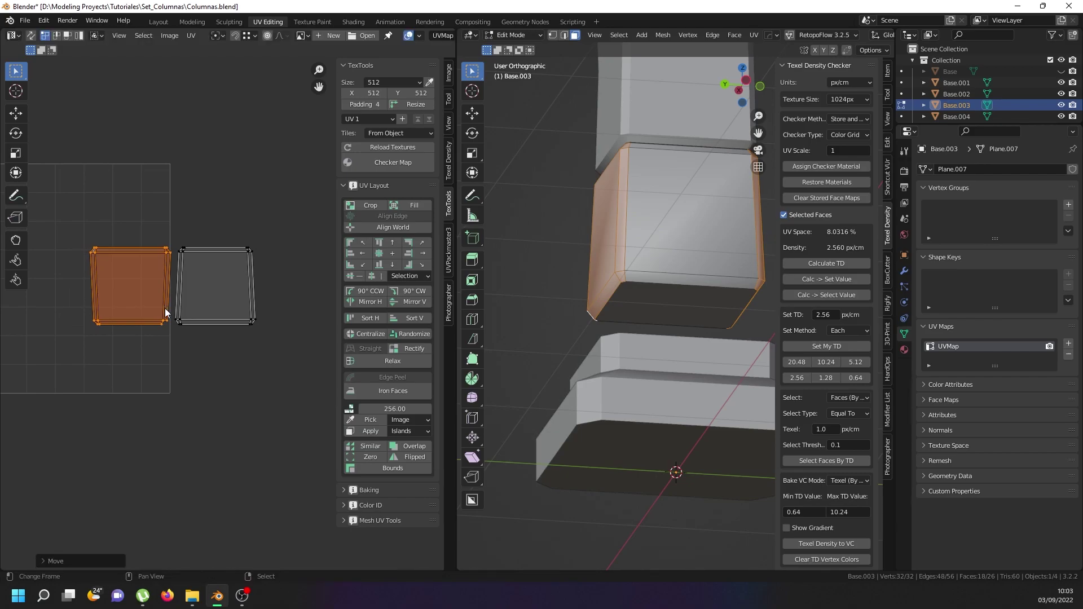
Select all faces of Base.003 and examine the remaining UV island against the block's geometry
scroll(614, 266, "down", 2)
key("alt+a")
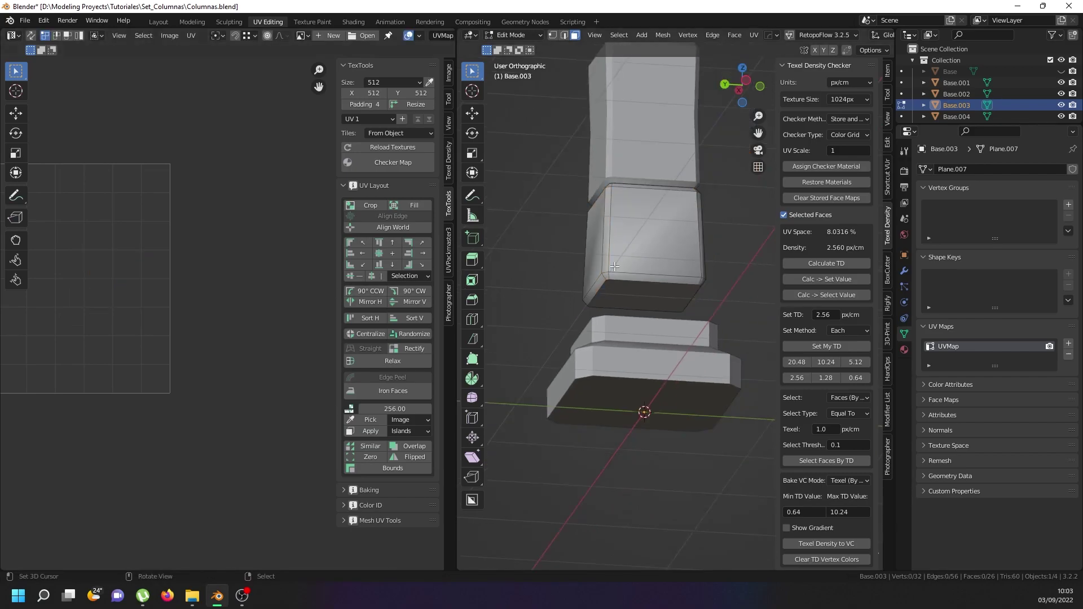
key("a")
scroll(271, 307, "down", 4)
scroll(186, 305, "up", 6)
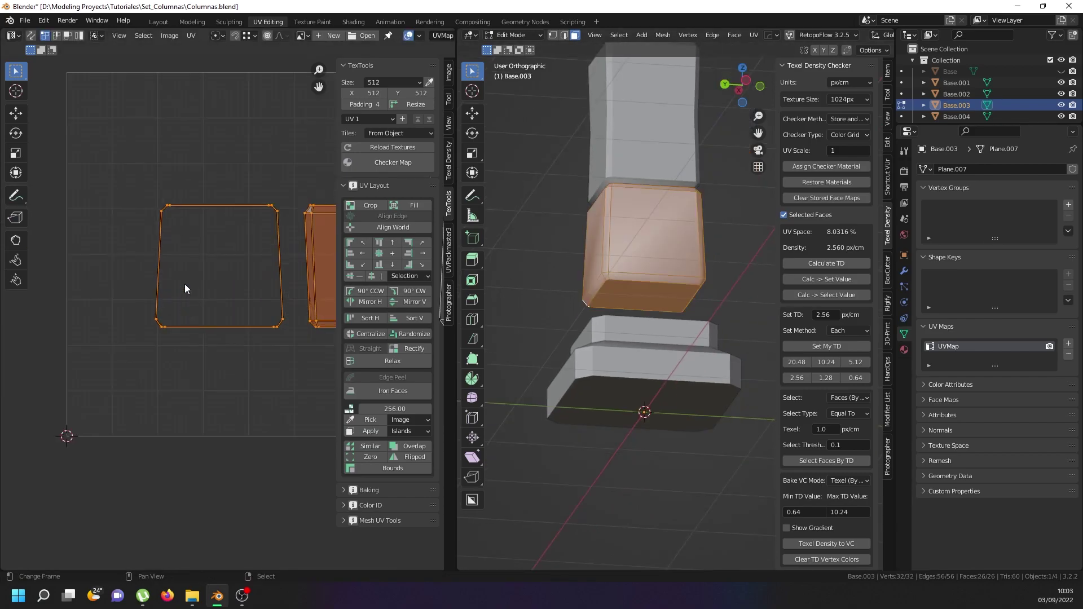
scroll(169, 209, "up", 2)
scroll(199, 231, "down", 3)
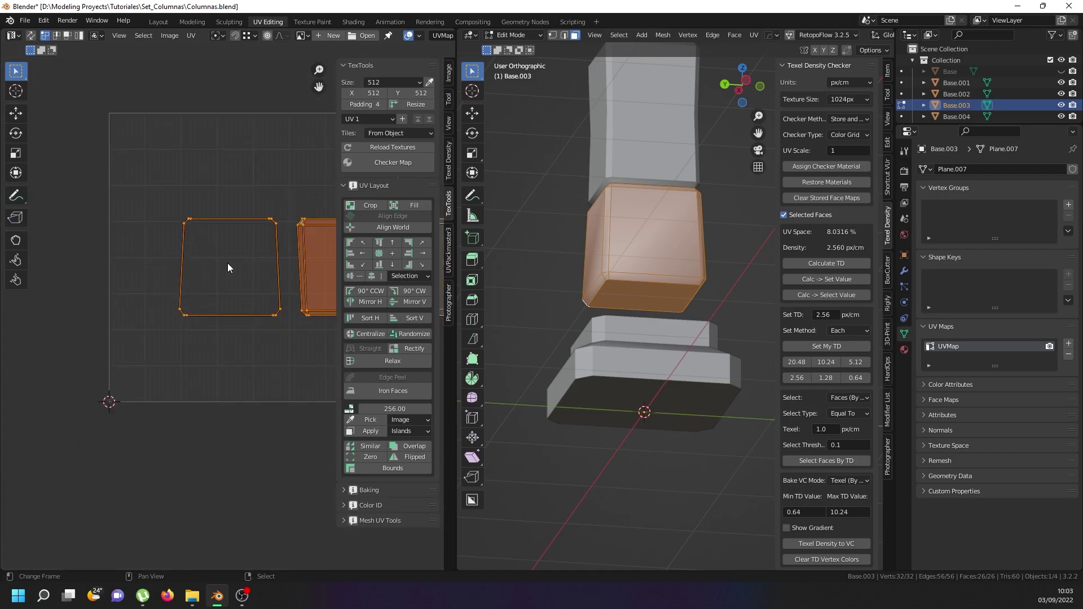
scroll(248, 264, "up", 4)
middle_click_drag(615, 254, 605, 232)
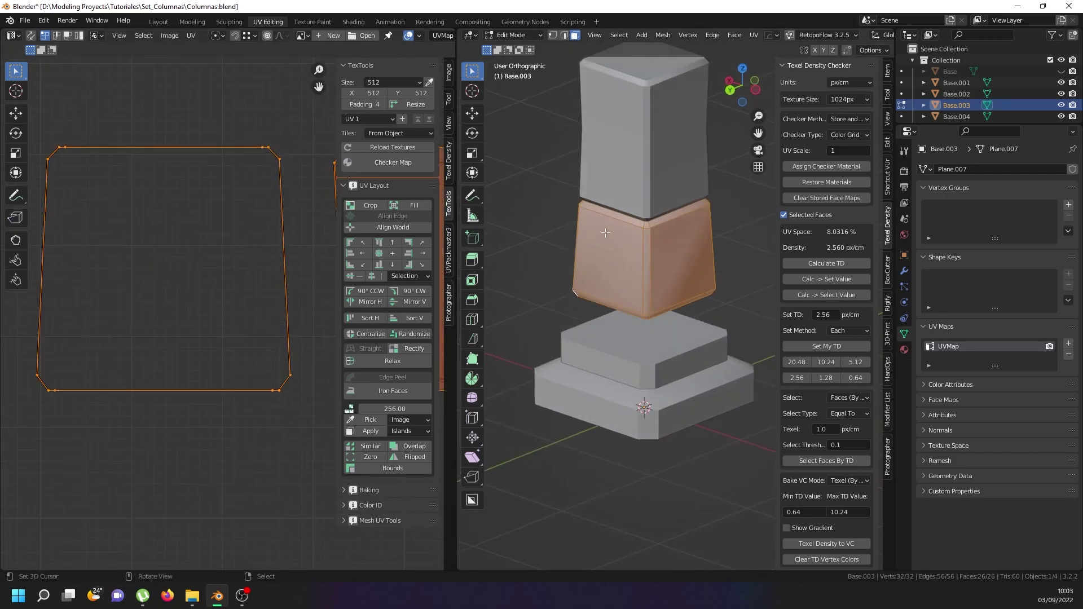
Try selecting a side face of the block with its upper and lower bevels, on one side and on an adjacent side
right_click(606, 233)
key("alt+a")
right_click(610, 215, "alt+shift")
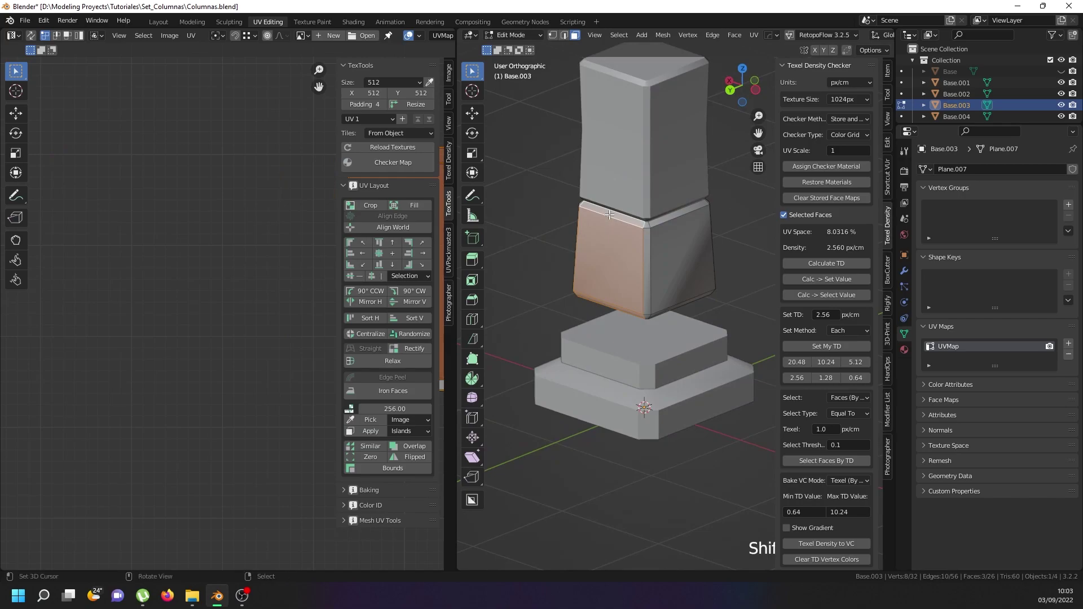
scroll(226, 286, "down", 8)
middle_click_drag(611, 258, 482, 254)
right_click(643, 244)
key("alt+a")
right_click(643, 238, "alt+shift")
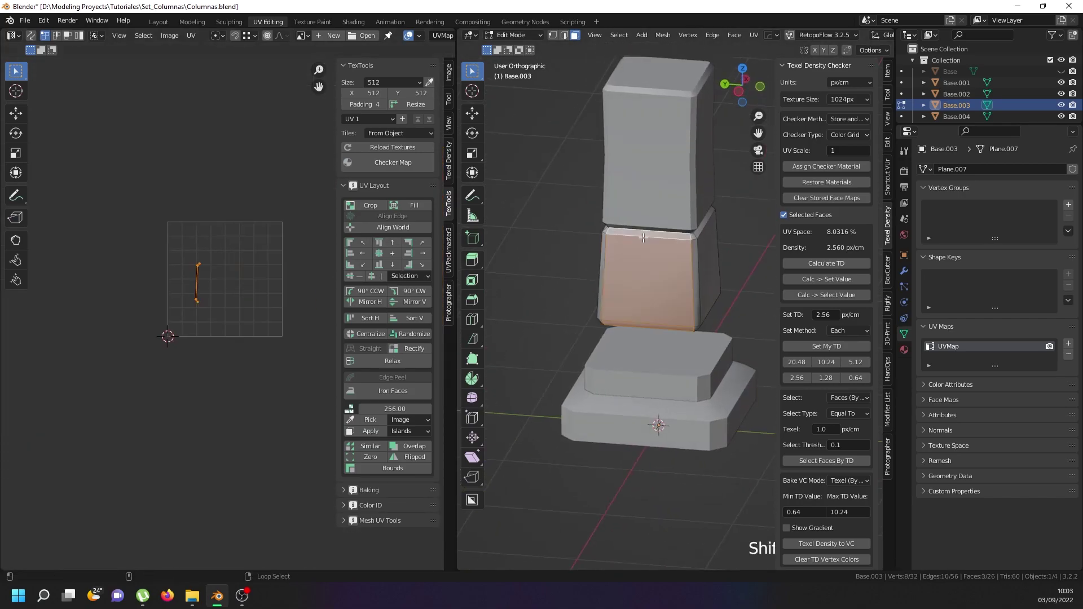
Add more side and bevel faces to the selection, and isolate Base.003 in local view
middle_click_drag(643, 238, 753, 272)
right_click(632, 269, "alt+shift")
mouse_move(632, 270)
middle_mouse_down()
mouse_move(649, 303)
mouse_move(632, 264)
middle_mouse_up()
right_click(634, 285, "shift")
key("KP_Divide")
scroll(632, 263, "down", 3)
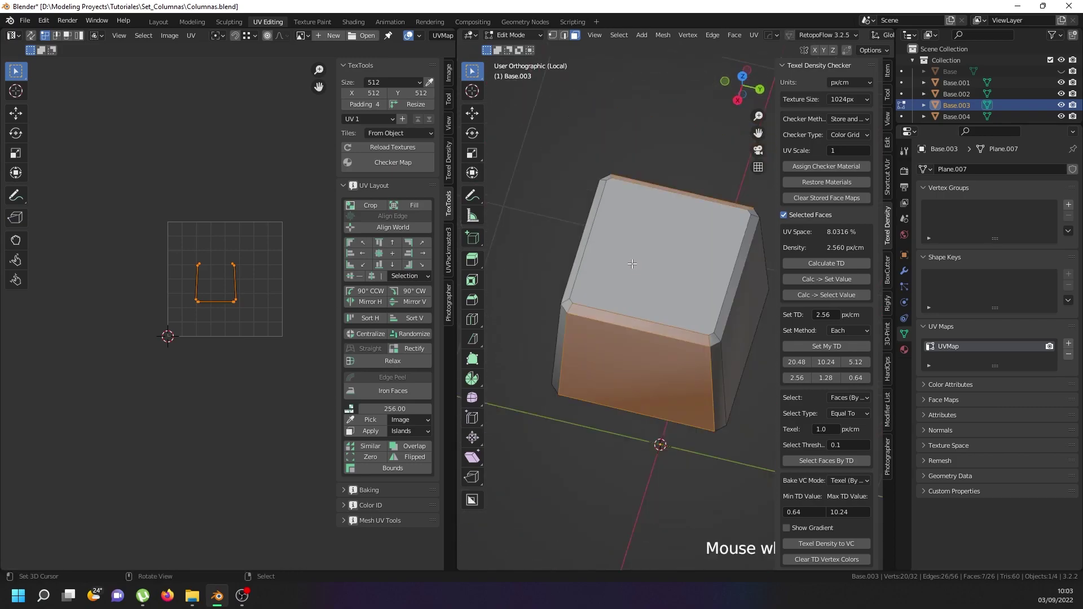
In vertex select mode, connect the corner vertices across the block's top face with a new edge along the bevel
left_click(554, 34)
left_click(573, 306)
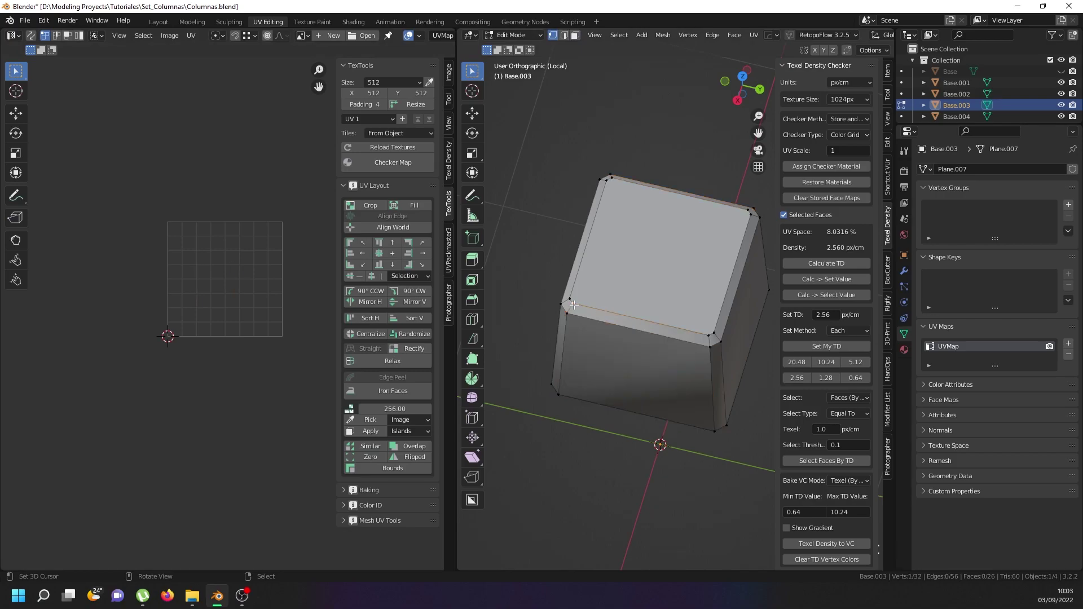
left_click(613, 178, "shift")
key("j")
middle_click_drag(669, 370, 585, 258)
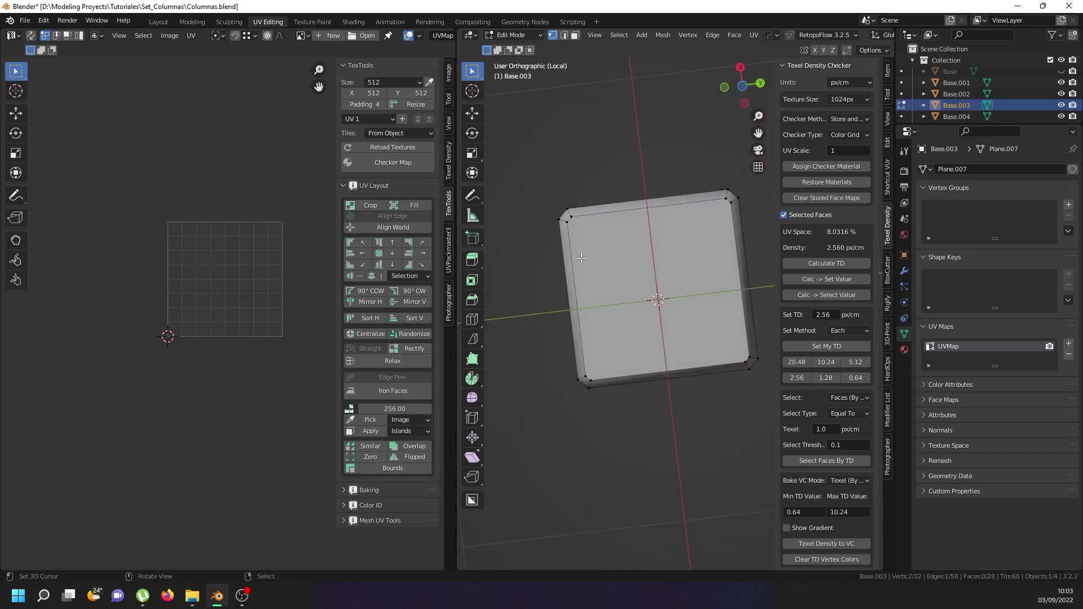
Connect the corner vertices along two opposite borders of the block's bottom face with new edges
left_click(571, 219, "shift")
left_click(591, 379, "shift")
key("j")
key("n")
right_click(746, 361)
right_click(726, 199, "shift")
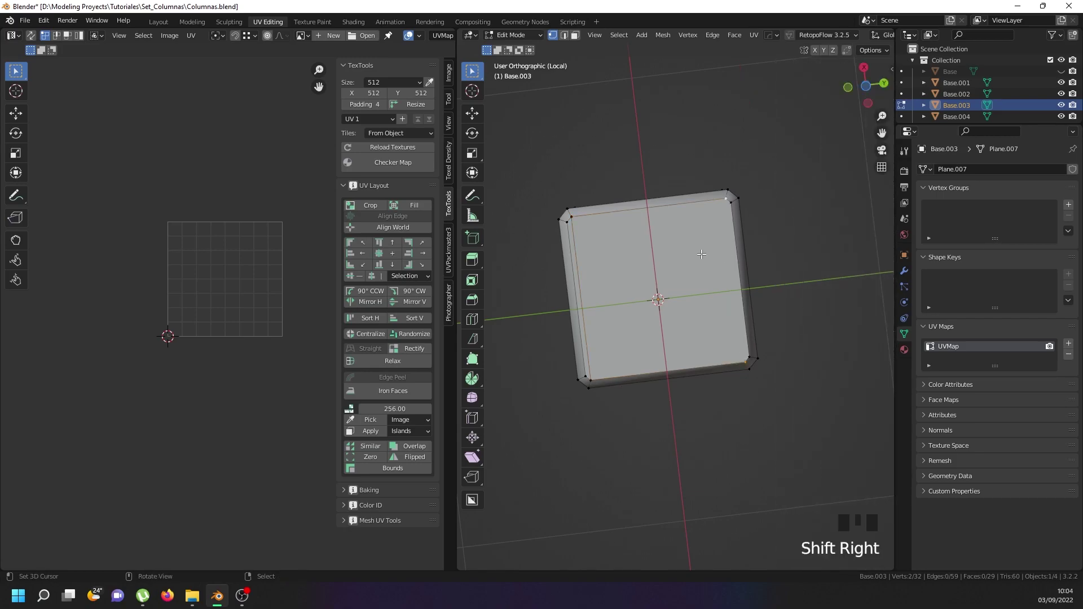
key("j")
Select the whole block and reproject its UVs with Project from View in the front view
middle_click_drag(692, 233, 669, 346)
key("a")
key("a")
key("a")
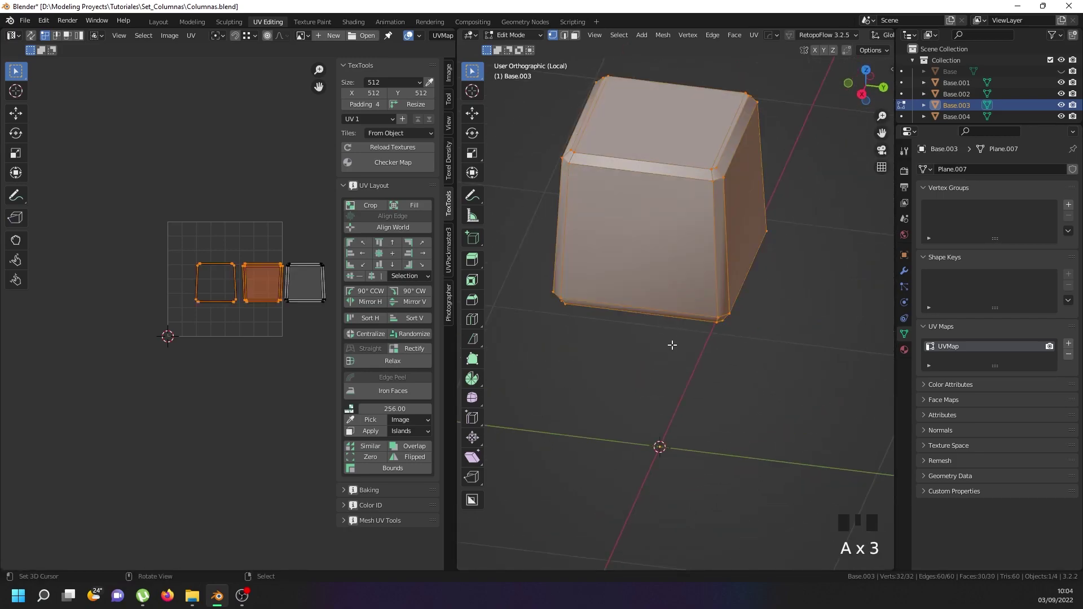
scroll(286, 305, "up", 7)
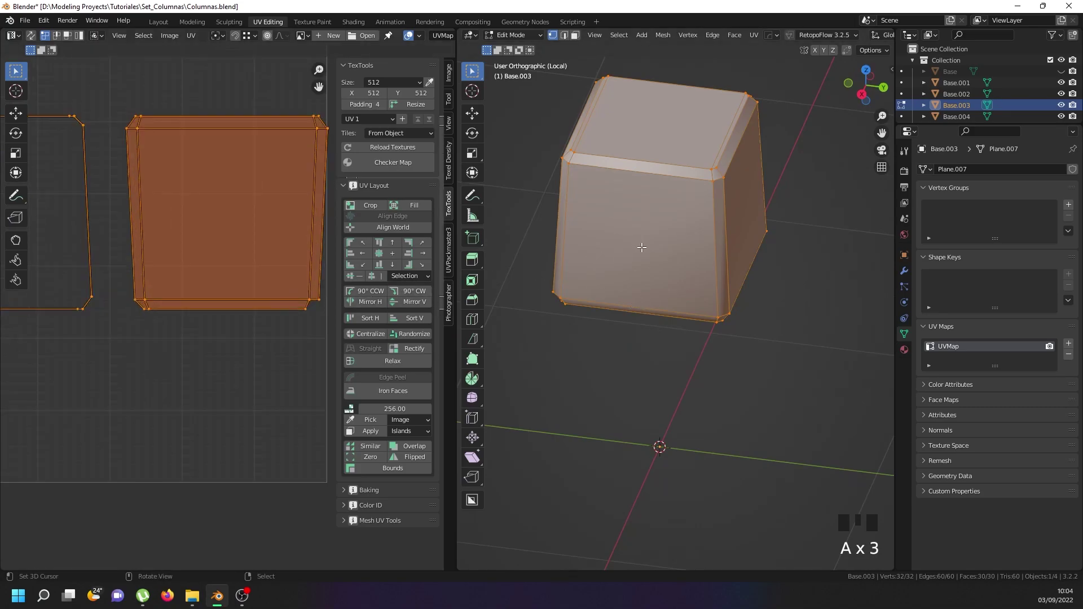
key("KP_1")
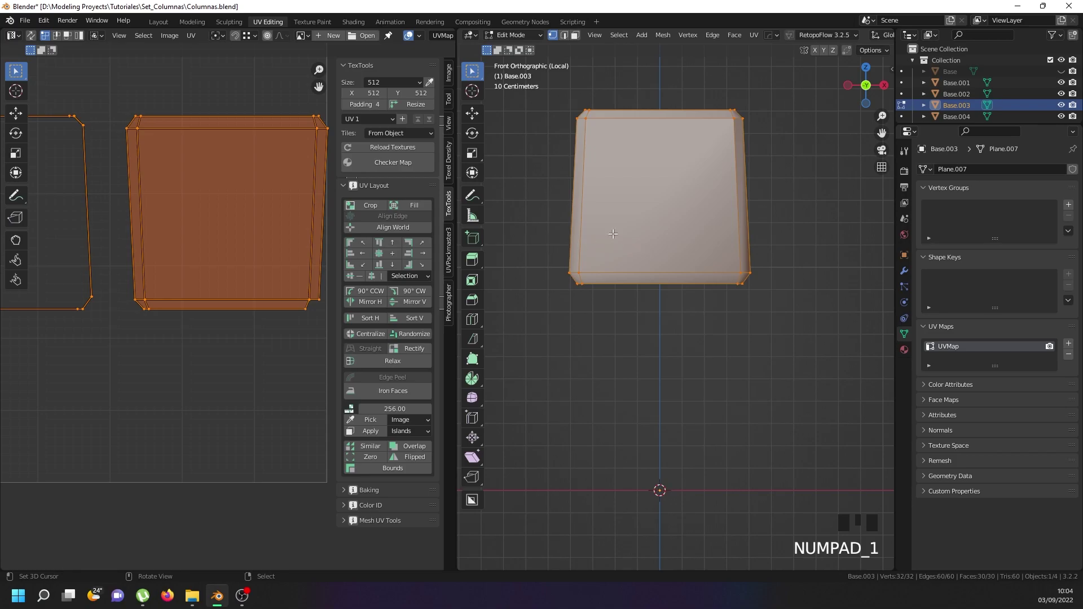
key("u")
left_click(631, 229)
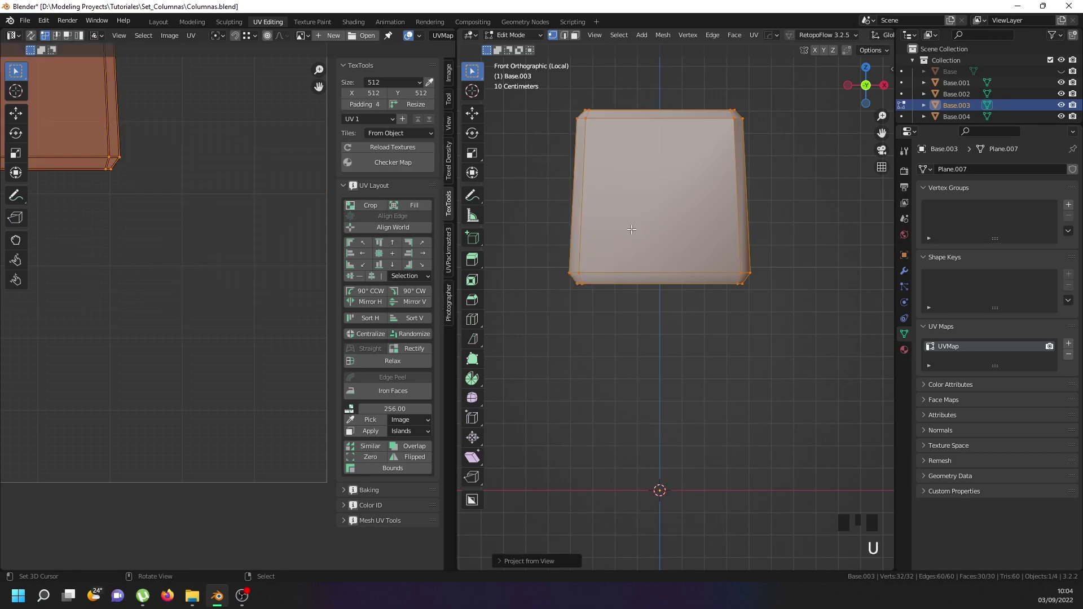
scroll(260, 277, "down", 6)
scroll(200, 207, "up", 4)
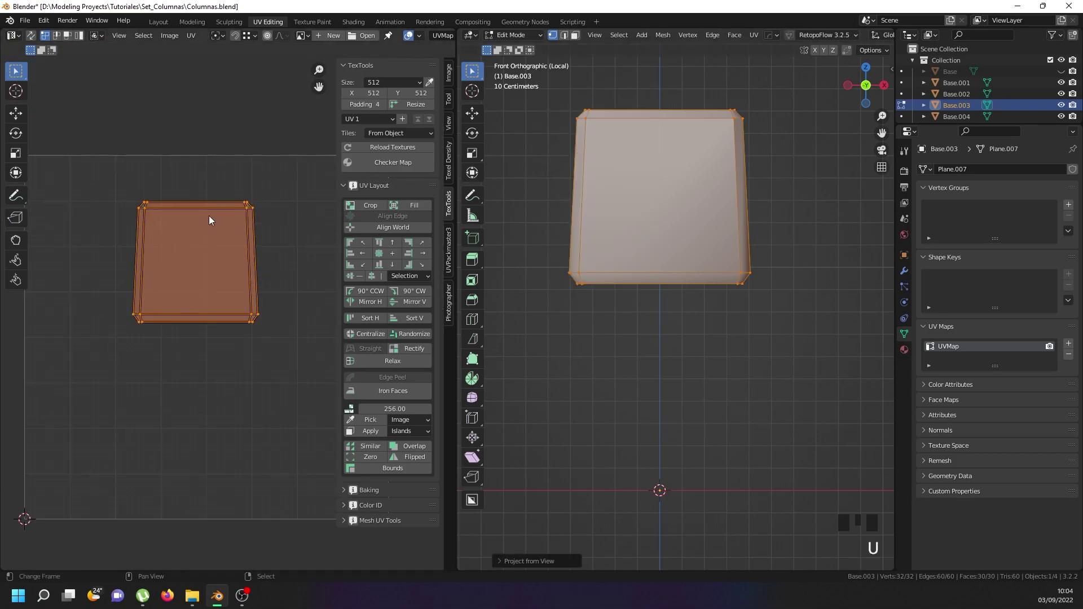
Inspect the upper corner of the projected island and merge the block's vertices by distance
scroll(147, 208, "up", 7)
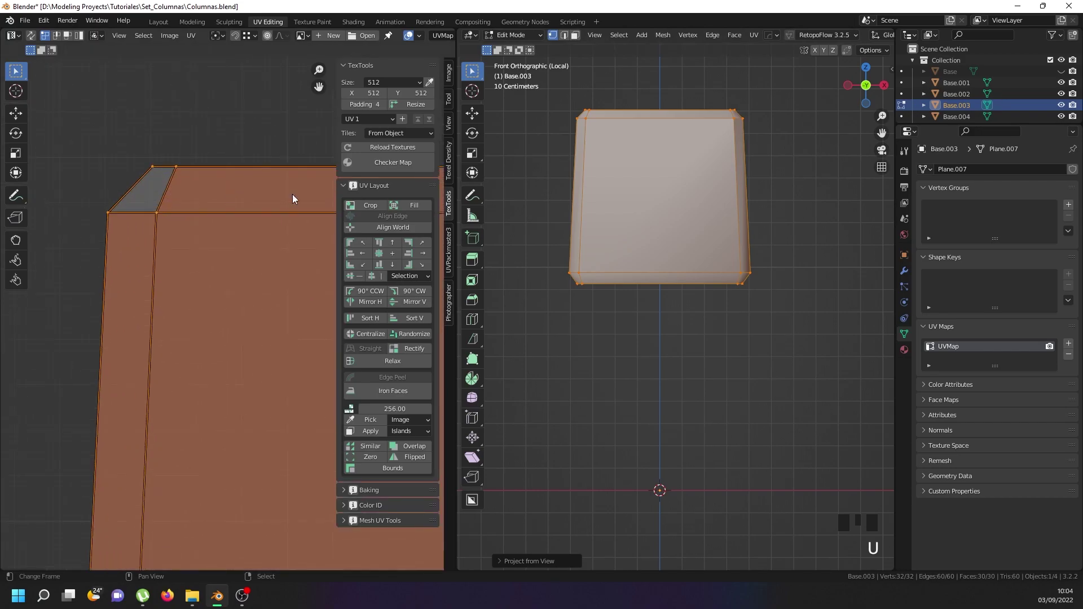
right_click(657, 182)
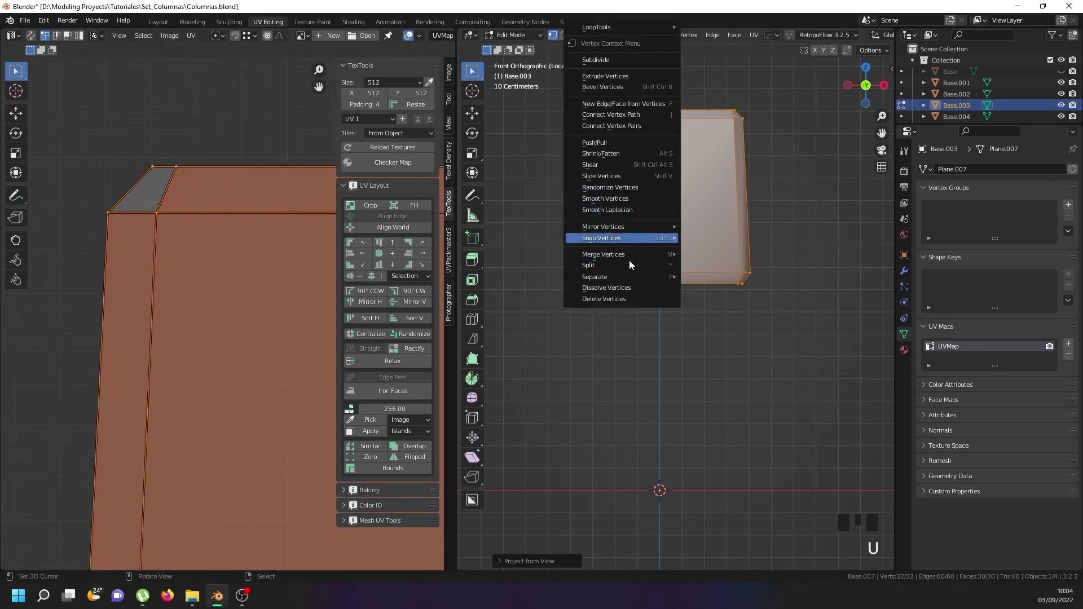
mouse_move(631, 254)
left_click(708, 293)
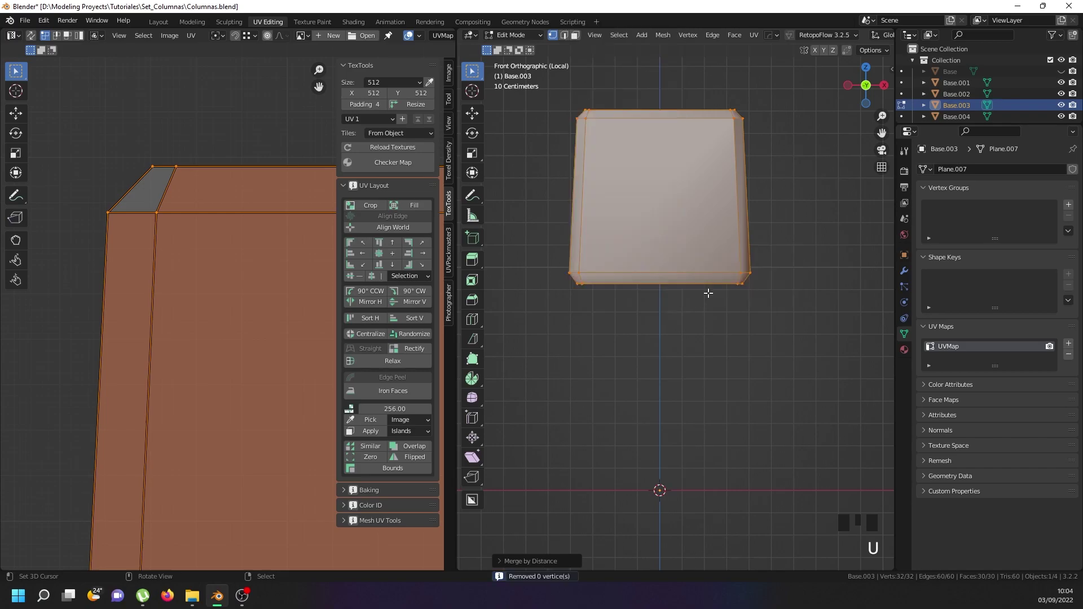
In face select mode, select one whole side of the block together with its surrounding bevel faces
middle_click_drag(682, 282, 601, 244)
scroll(601, 244, "down", 1)
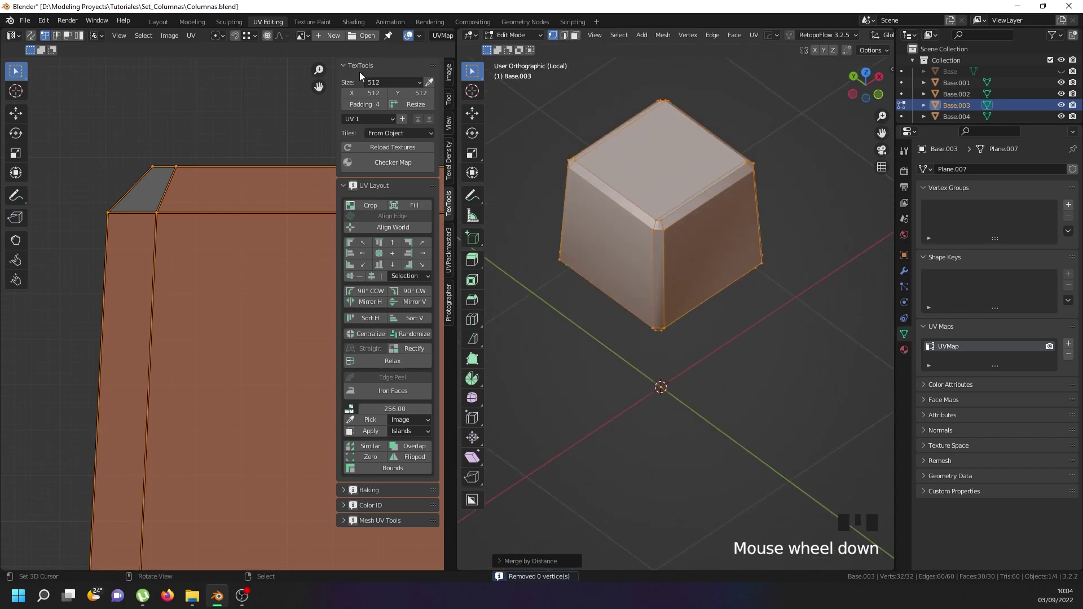
left_click(575, 35)
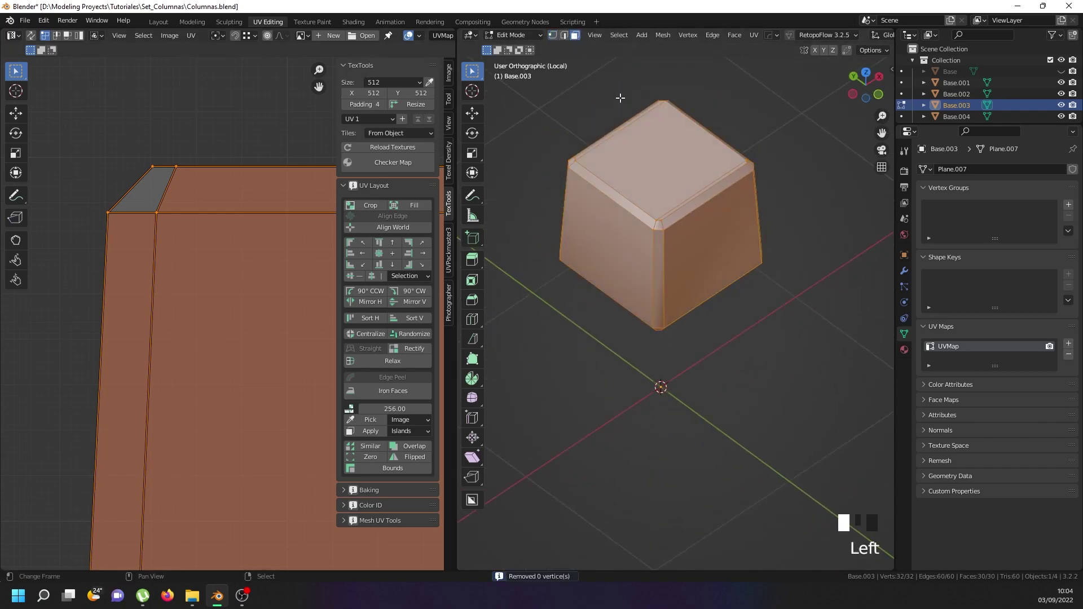
right_click(659, 224)
middle_click_drag(809, 259, 684, 309)
right_click(682, 300, "ctrl+shift")
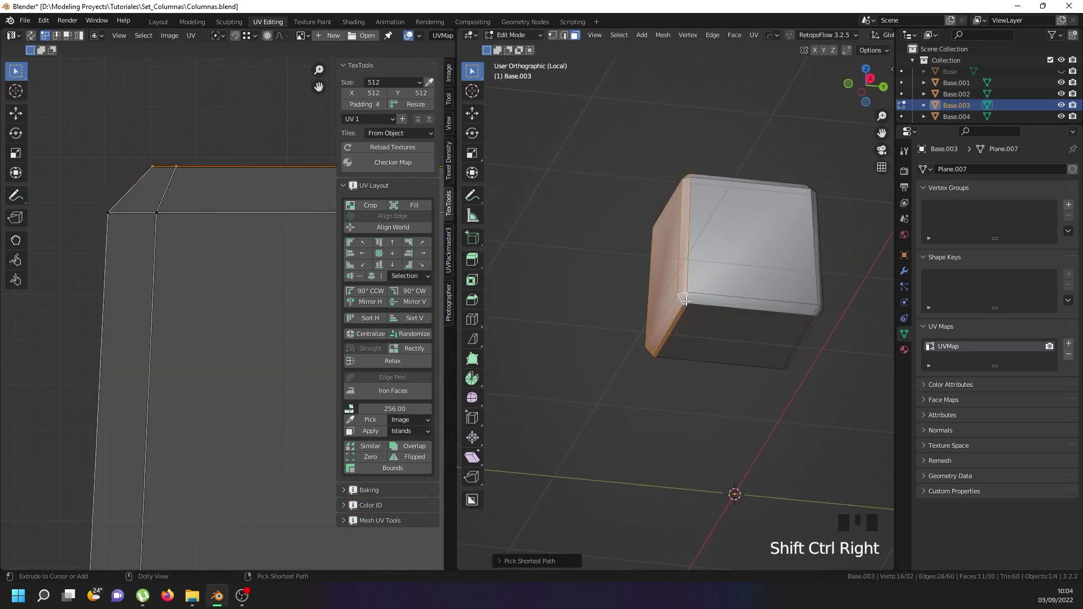
Remove the upper and lower bevel strips of that side from the face selection
middle_click_drag(607, 194, 717, 308)
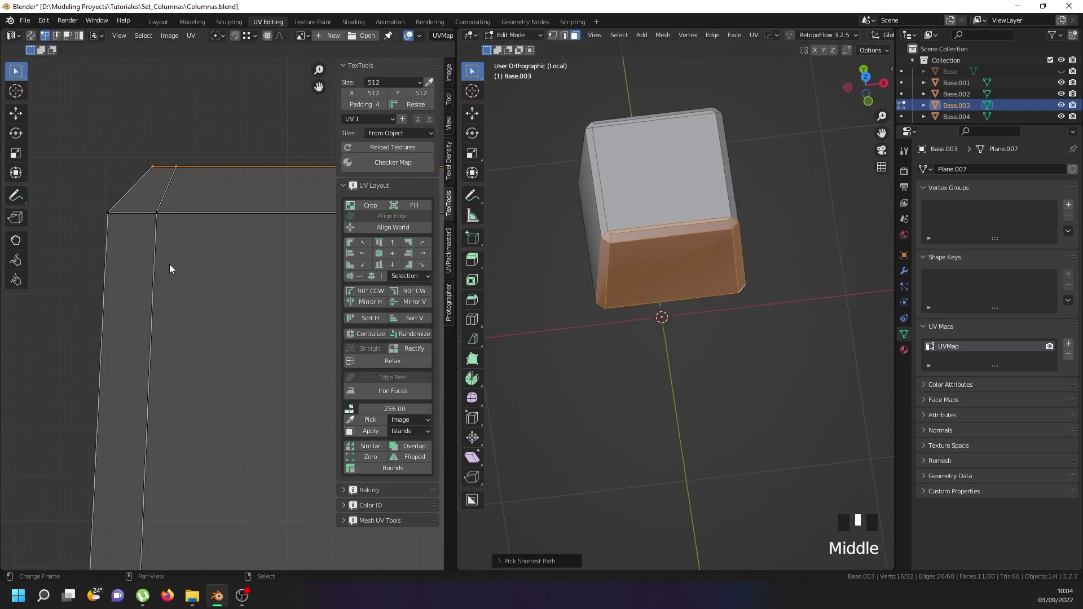
scroll(170, 266, "down", 5)
scroll(637, 230, "up", 2)
right_click(704, 275, "shift")
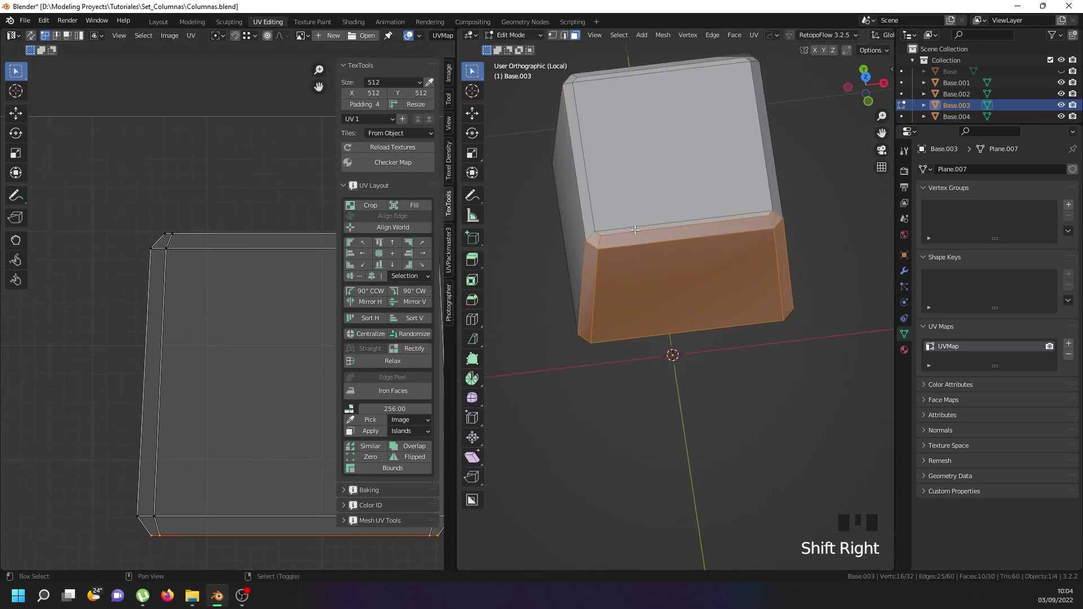
middle_click_drag(704, 274, 647, 175)
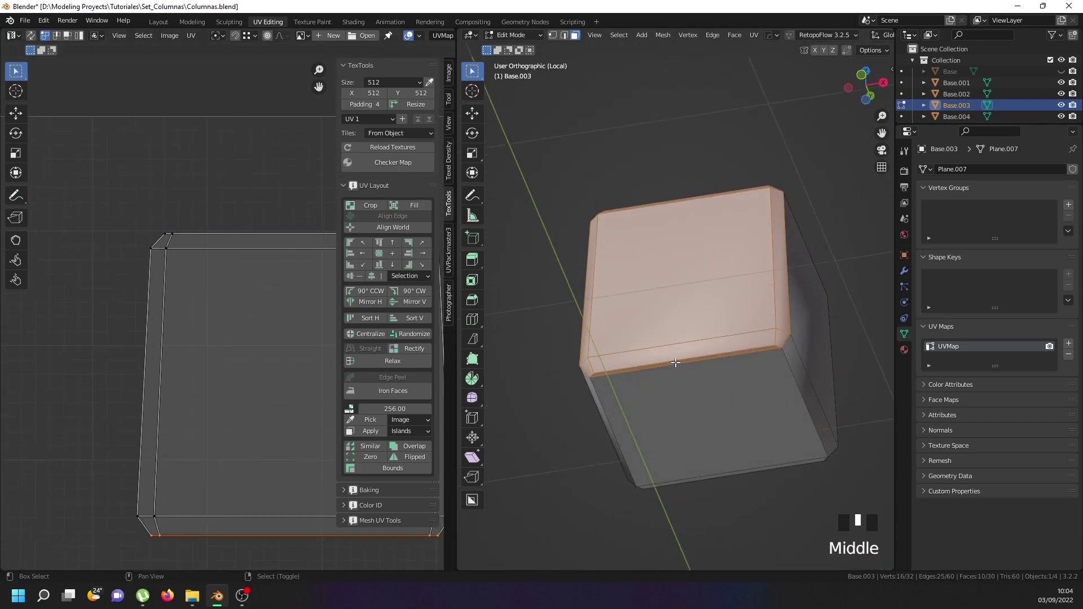
right_click(676, 363, "shift")
Select the side's entire UV island and move it horizontally out of the UV tile
scroll(253, 294, "down", 6)
middle_click_drag(271, 287, 20, 273)
scroll(60, 295, "down", 2)
key("a")
key("g")
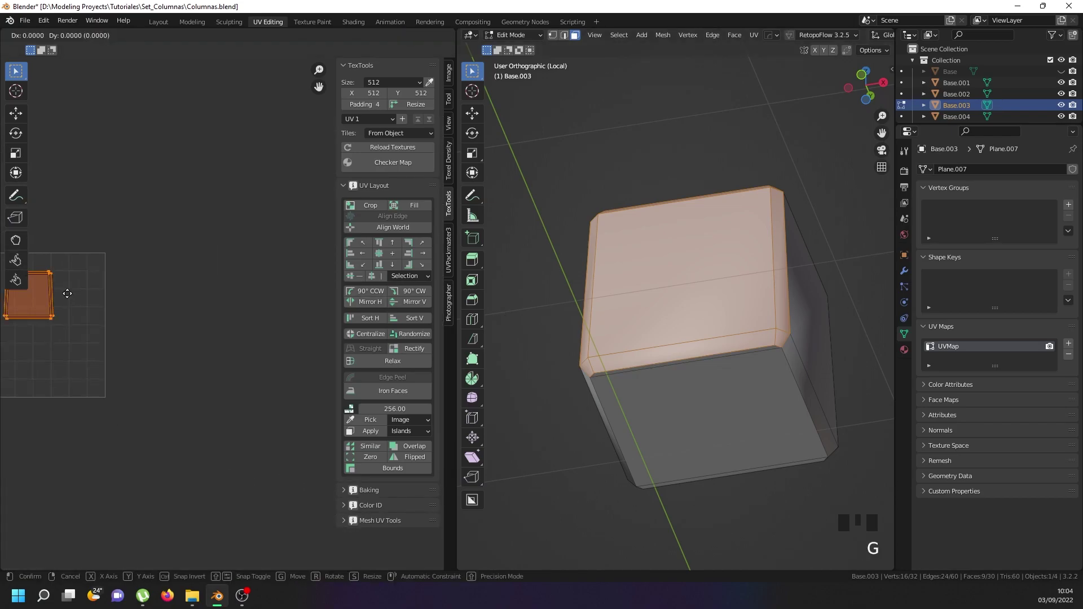
left_click(179, 304)
Select the block's opposite side with its surrounding bevel faces, filling the region between two diagonal corners
middle_click_drag(530, 294, 499, 339)
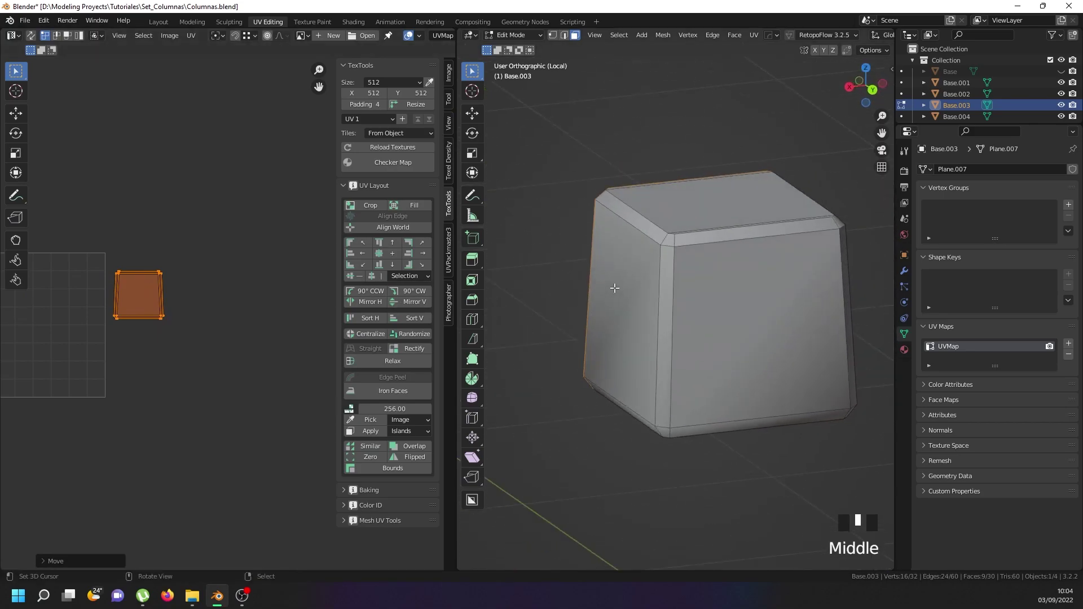
right_click(664, 243)
middle_click_drag(663, 242, 774, 355)
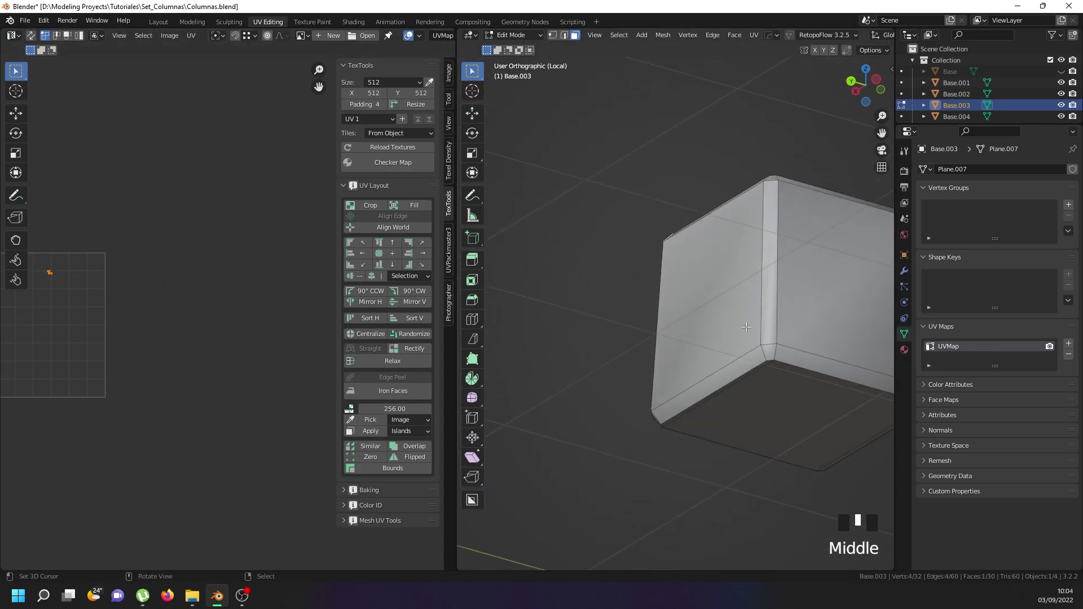
right_click(776, 359, "ctrl+shift")
Deselect the lower and upper bevel strips of the opposite side, undoing the wrong face picks
right_click(761, 392, "shift")
key("ctrl+z")
right_click(756, 373, "shift")
key("ctrl+z")
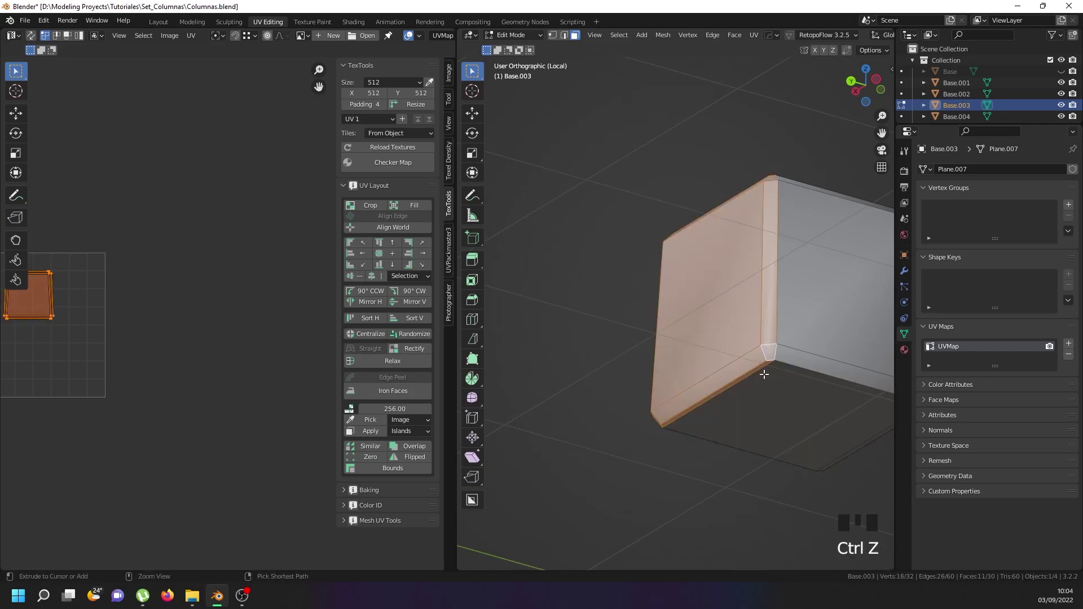
right_click(756, 370, "shift")
middle_click_drag(728, 341, 737, 314)
right_click(742, 296, "shift")
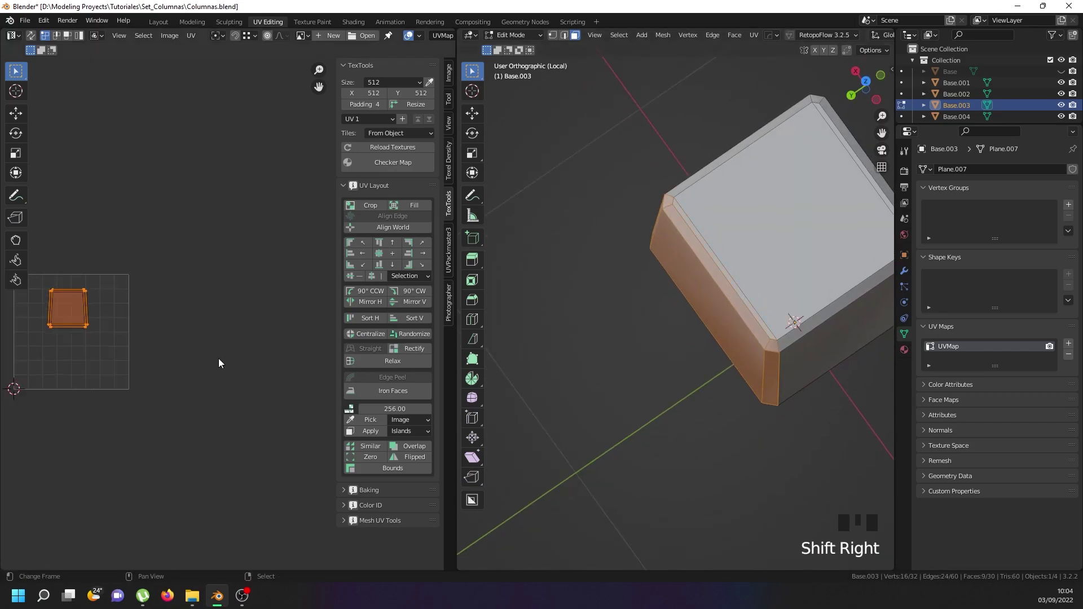
scroll(218, 357, "down", 1)
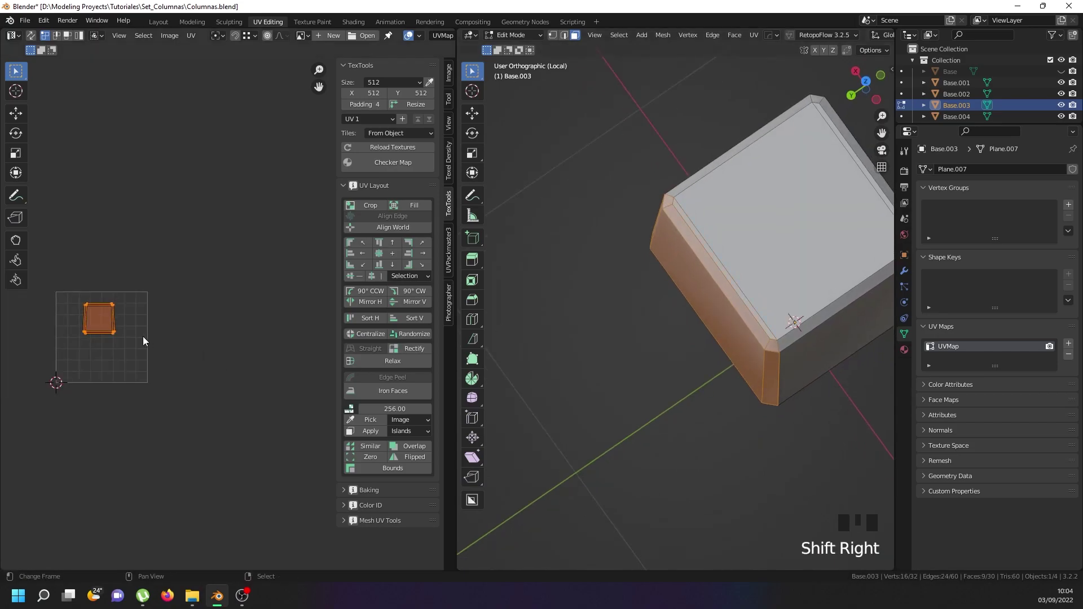
key("g")
right_click(170, 259)
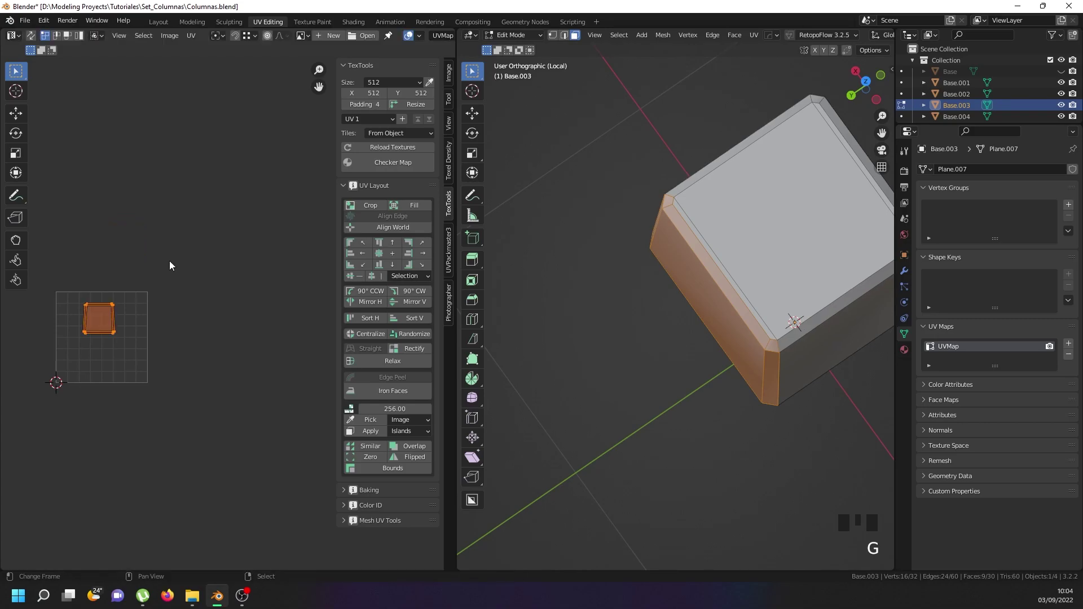
Select the opposite side's whole UV island and move it above the UV tile
scroll(73, 309, "up", 3)
scroll(158, 305, "up", 6)
key("a")
key("a")
key("a")
scroll(158, 308, "down", 6)
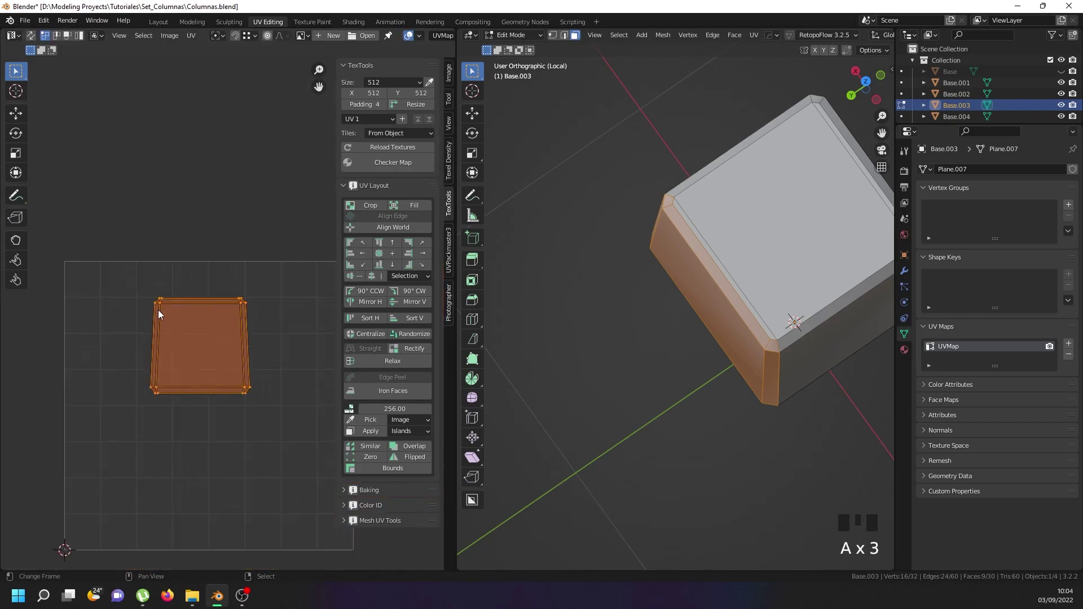
middle_click_drag(190, 336, 142, 315)
key("g")
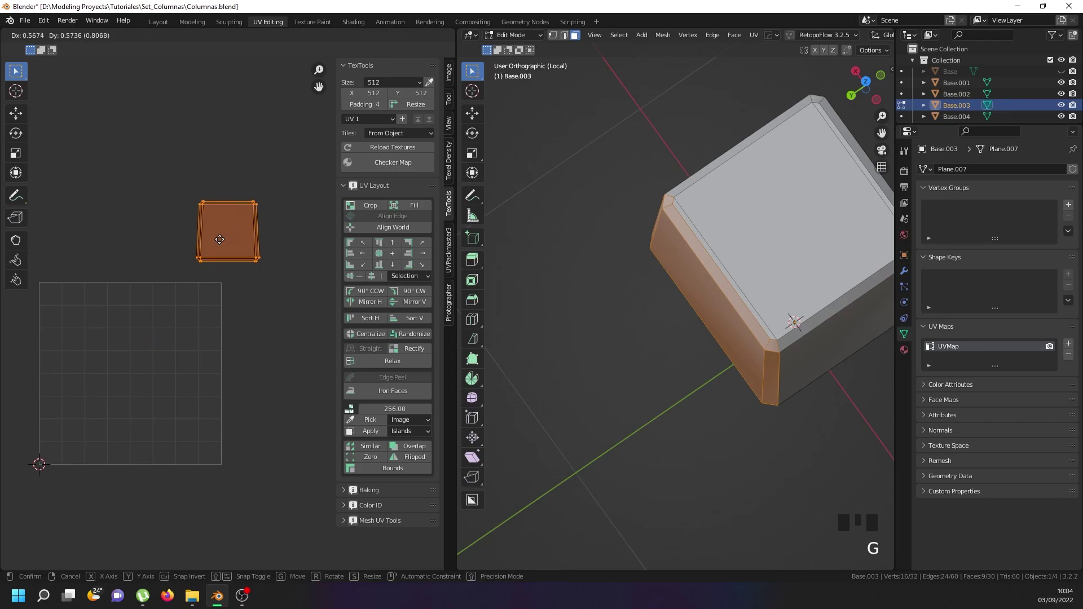
left_click(239, 212)
Select all of the block's faces, then pick only the linked UV island above the tile
key("a")
key("a")
key("a")
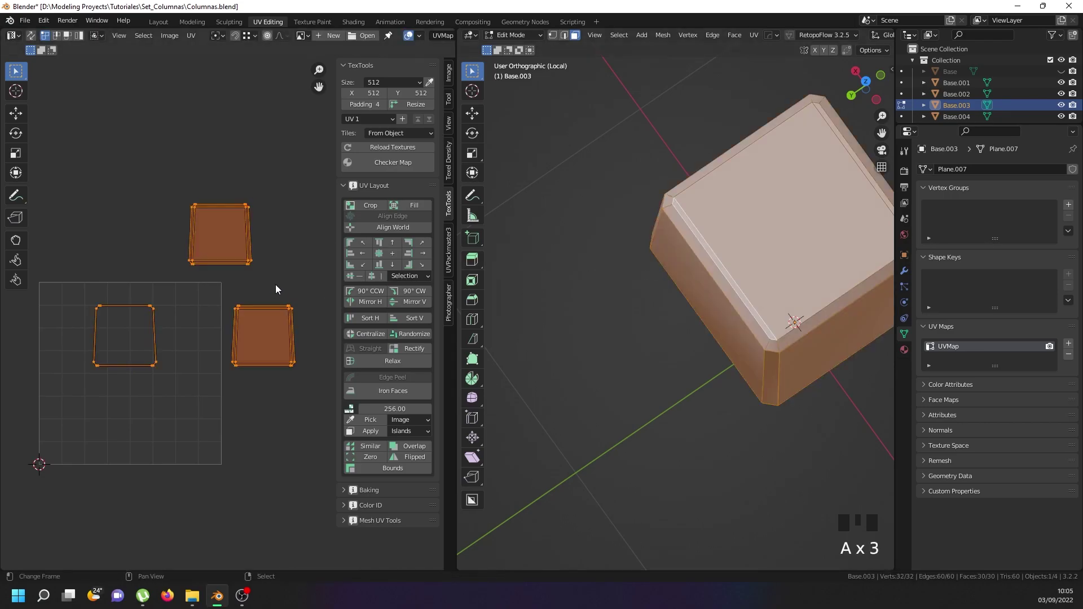
middle_click_drag(254, 257, 236, 216)
right_click(236, 215)
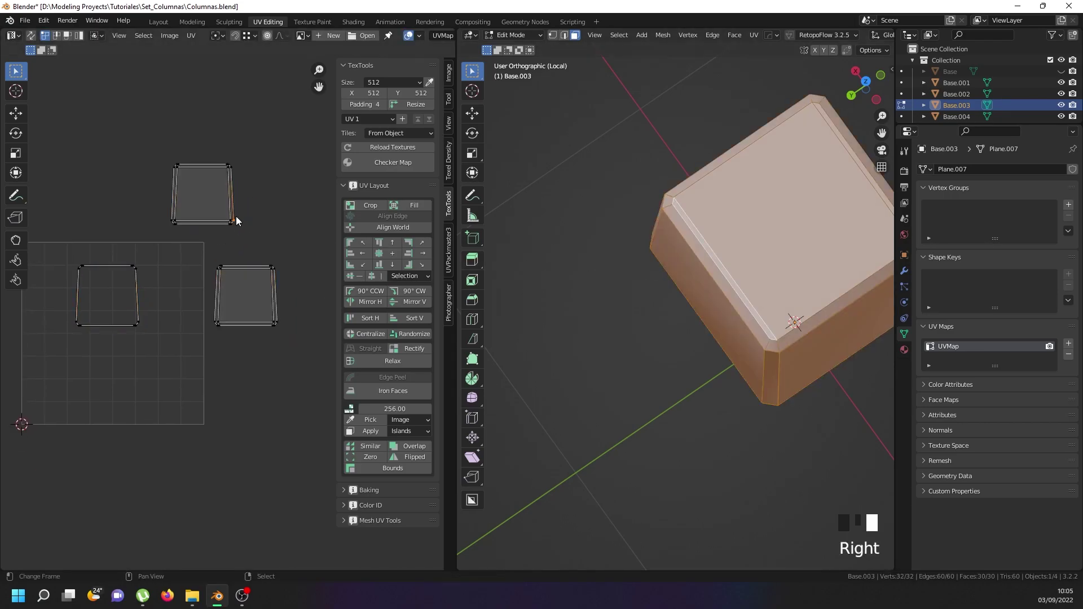
key("l")
Rotate the picked UV island by 180 degrees
key("r")
key("1")
key("8")
key("0")
key("0")
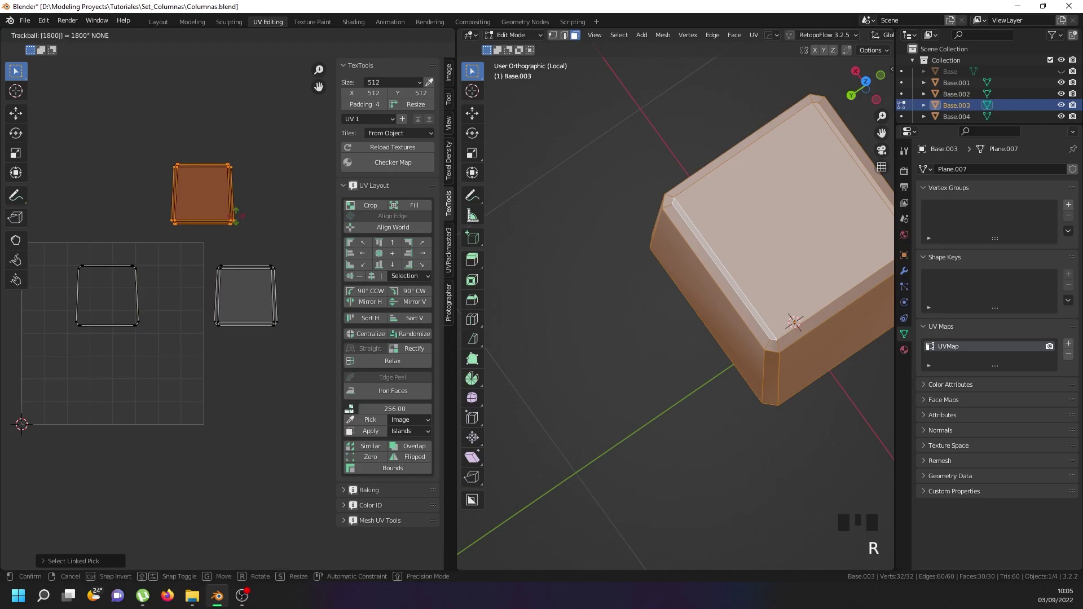
key("BackSpace")
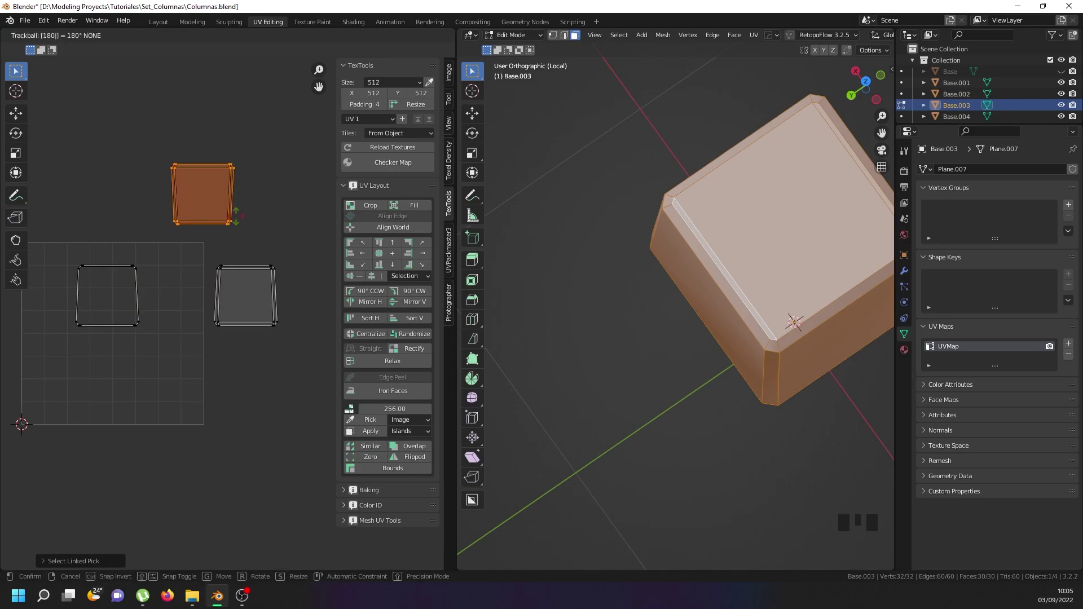
key("Return")
Move the rotated island down so it sits directly beside the island outside the tile
scroll(233, 225, "up", 2)
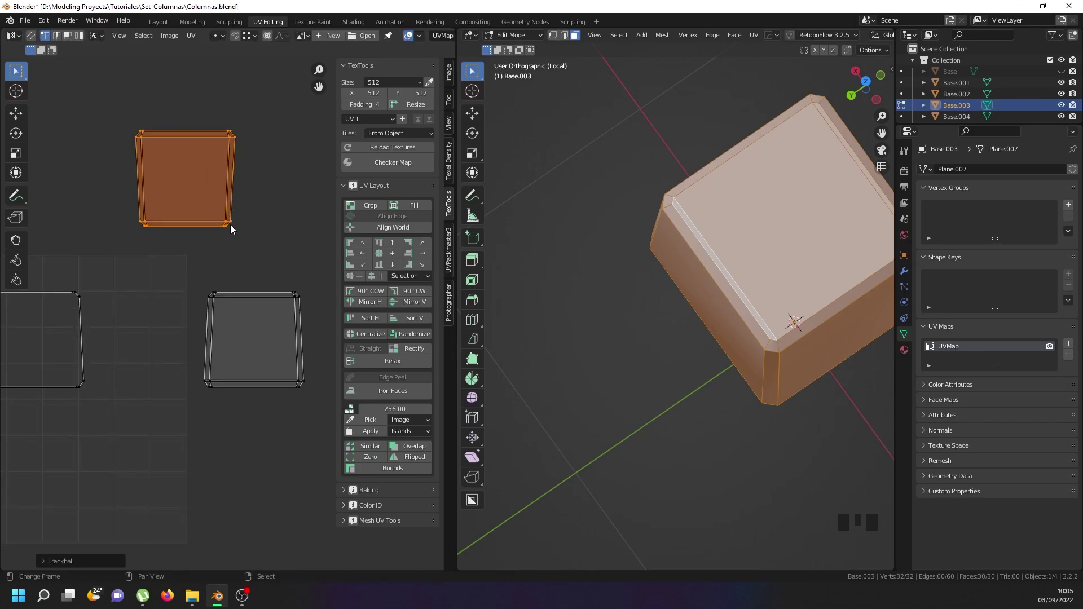
key("g")
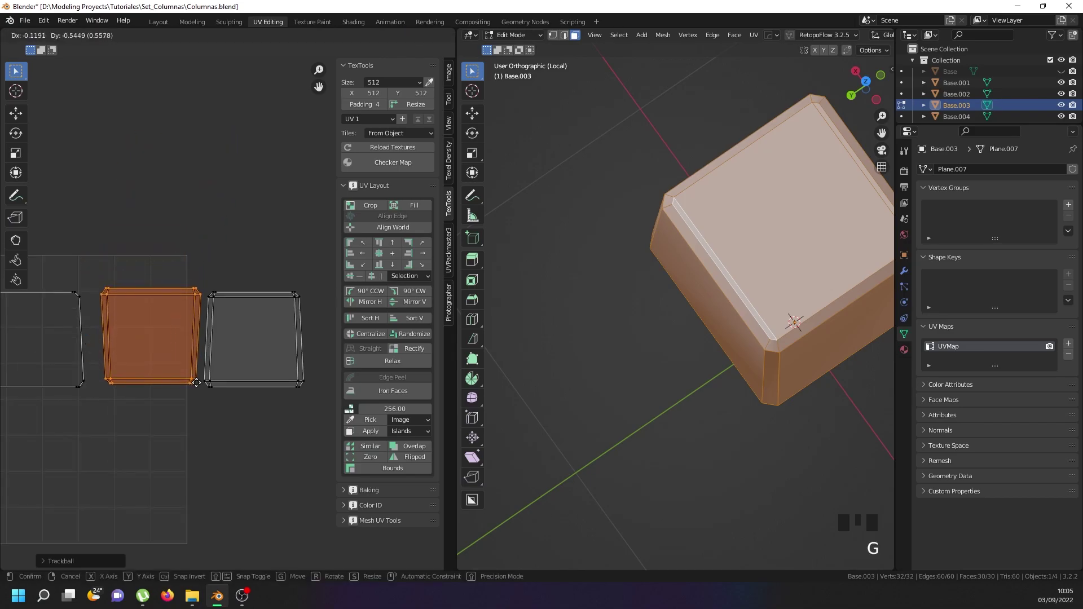
left_click(198, 386)
scroll(166, 376, "left", 3, "ctrl")
scroll(160, 279, "down", 1)
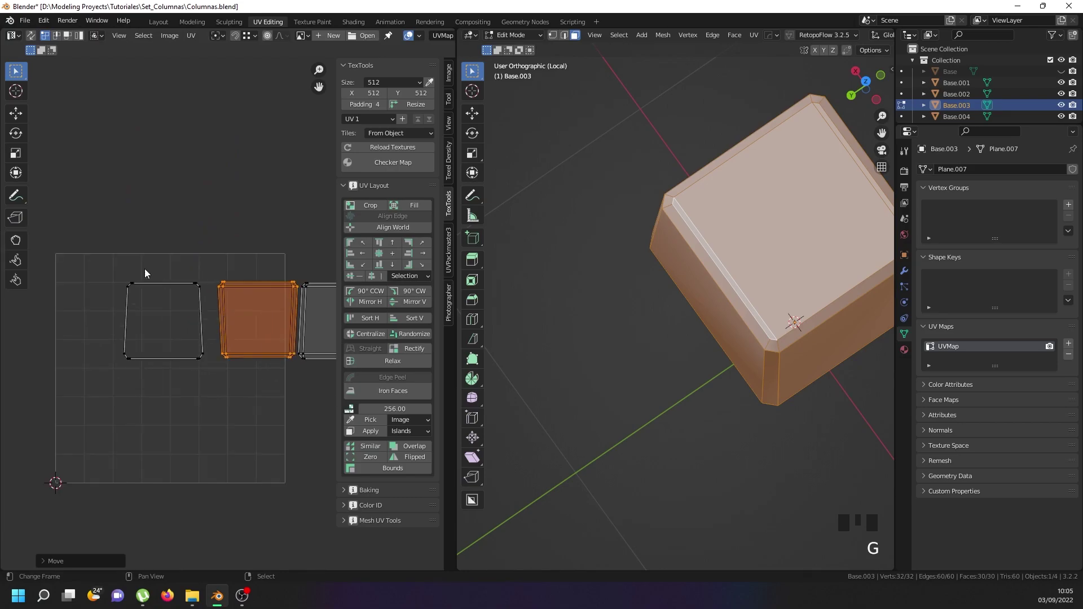
Select the face loop running around the block across its top, bottom and the two remaining sides
middle_click_drag(782, 287, 644, 222)
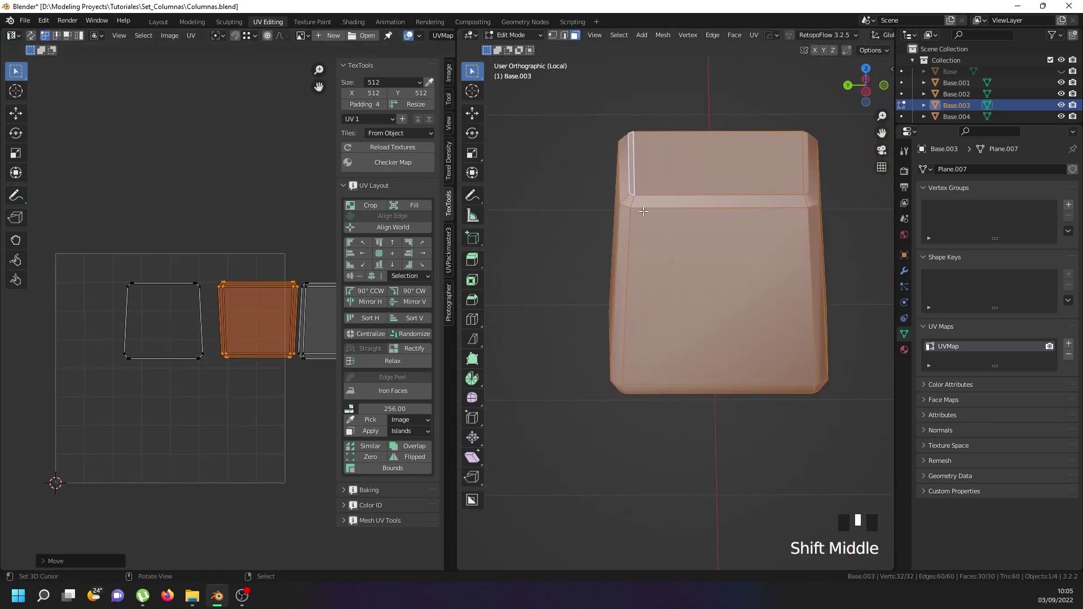
right_click(639, 193)
right_click(666, 213)
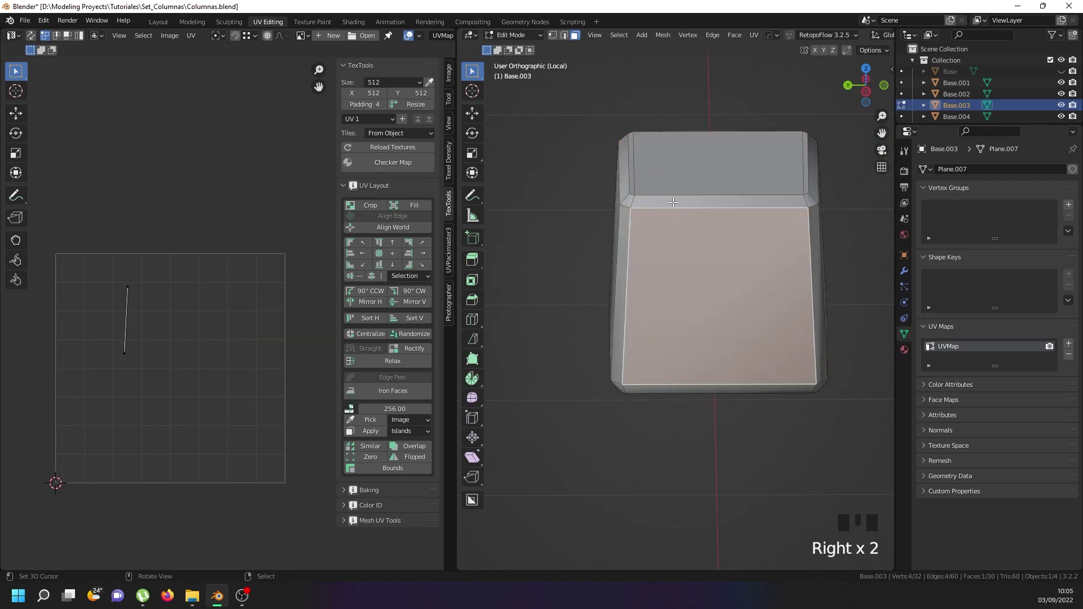
right_click(673, 202, "alt+shift")
right_click(649, 186, "alt+shift")
right_click(642, 179, "alt+shift")
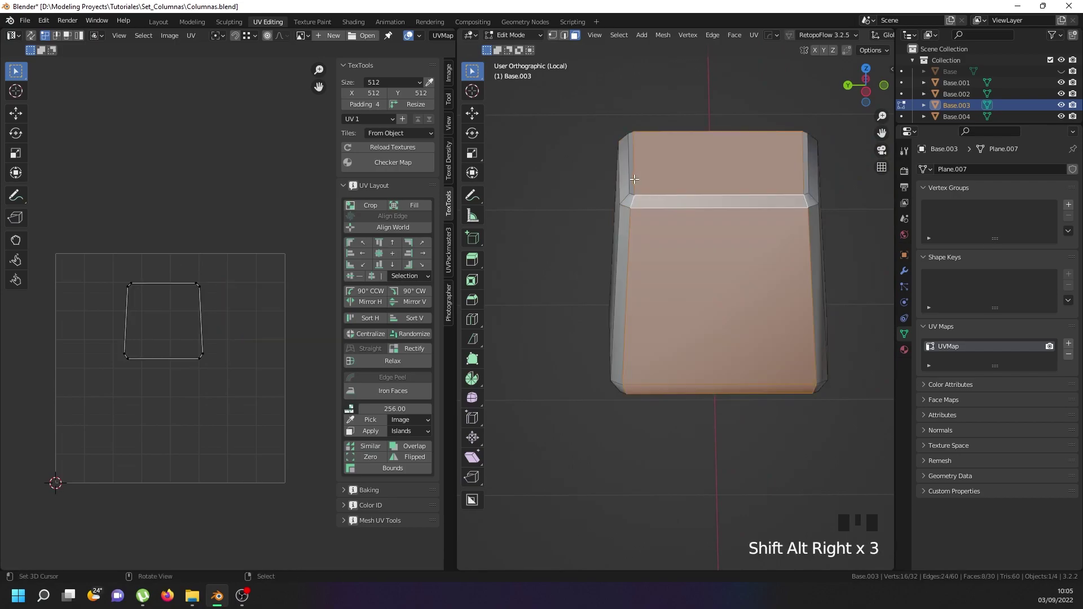
Add the remaining bevel strips bordering the top and bottom faces to the selection
right_click(794, 167, "shift")
right_click(806, 172, "shift")
middle_click_drag(805, 172, 614, 244)
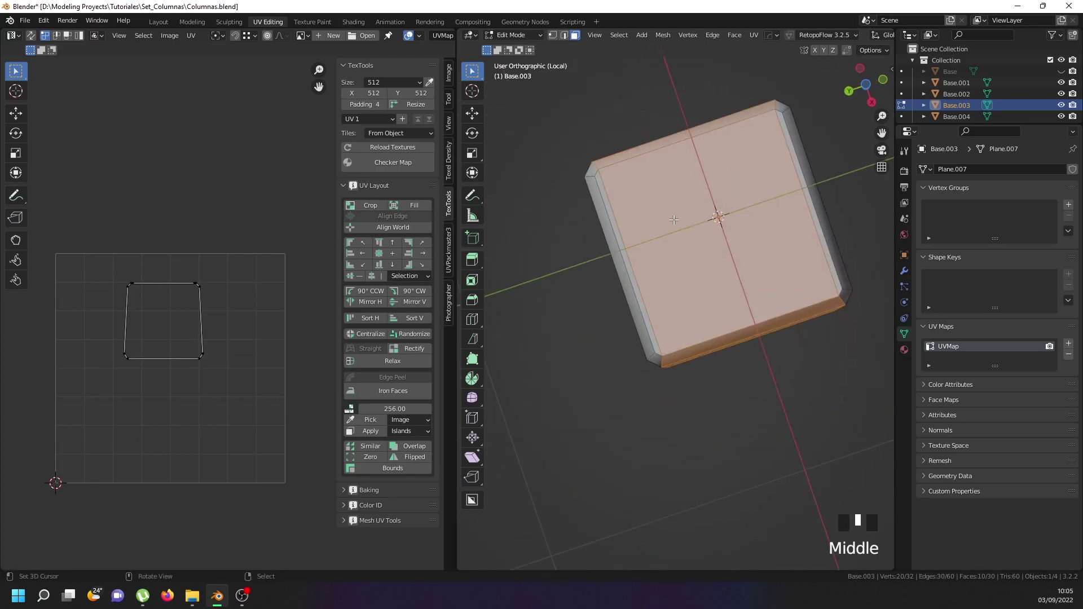
right_click(622, 244, "shift")
right_click(806, 189, "shift")
middle_click_drag(806, 189, 688, 280)
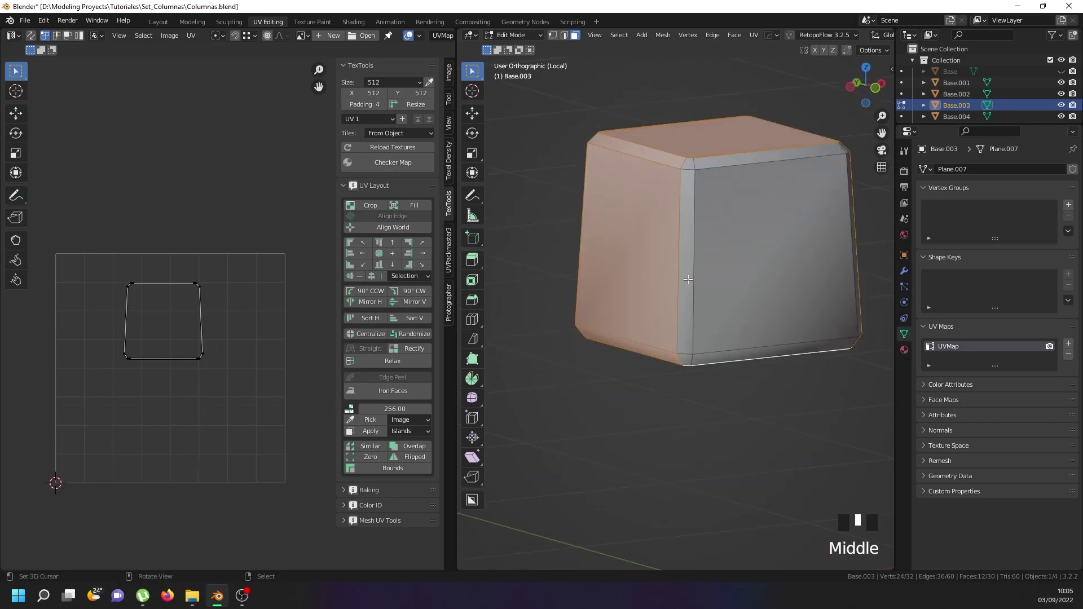
Project the selected faces' UVs with Project from View in the top view
key("KP_7")
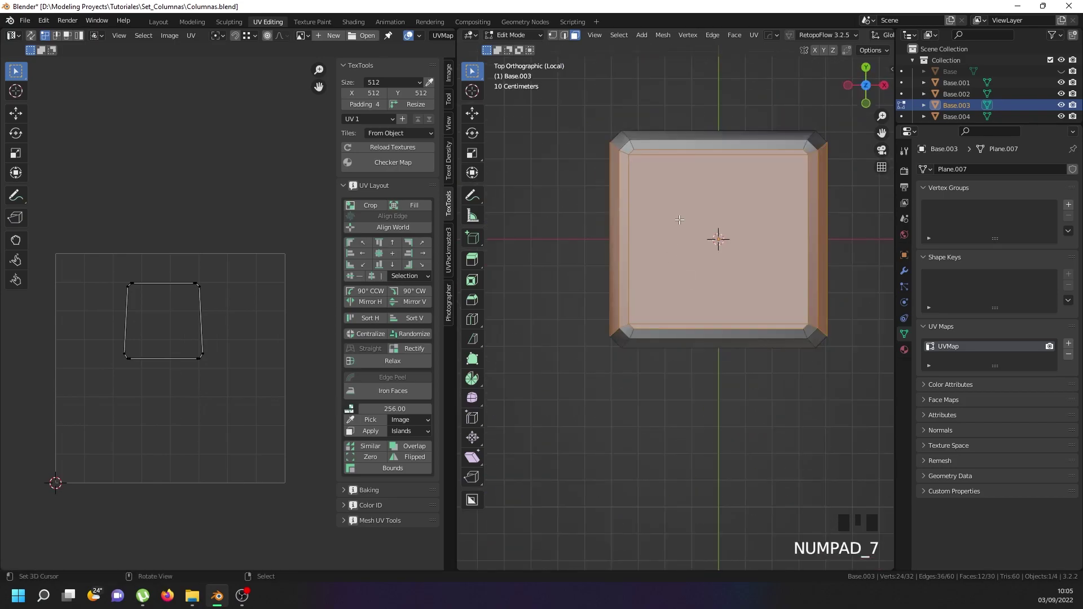
key("u")
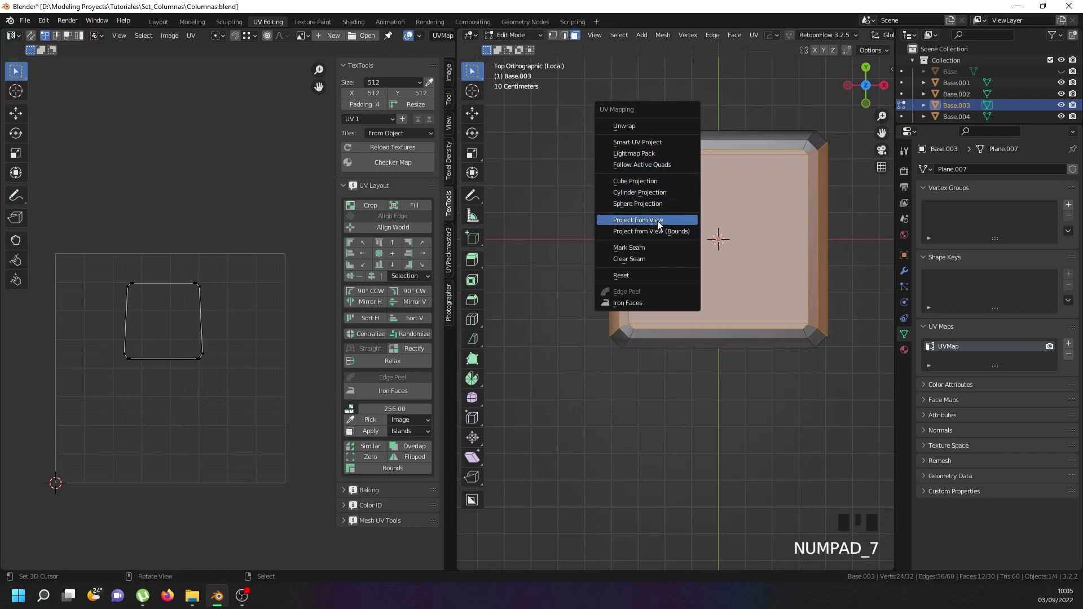
left_click(657, 221)
scroll(176, 302, "up", 5)
scroll(174, 300, "down", 4)
Select the block's top face with the bevel strips around it
right_click(643, 325)
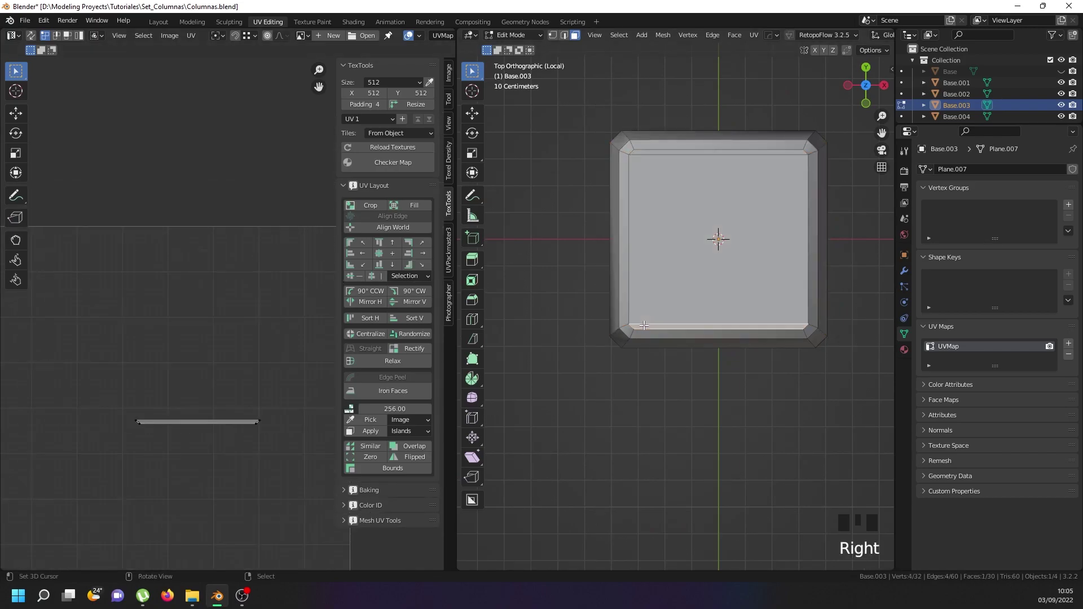
right_click(628, 313, "ctrl")
right_click(683, 194, "ctrl")
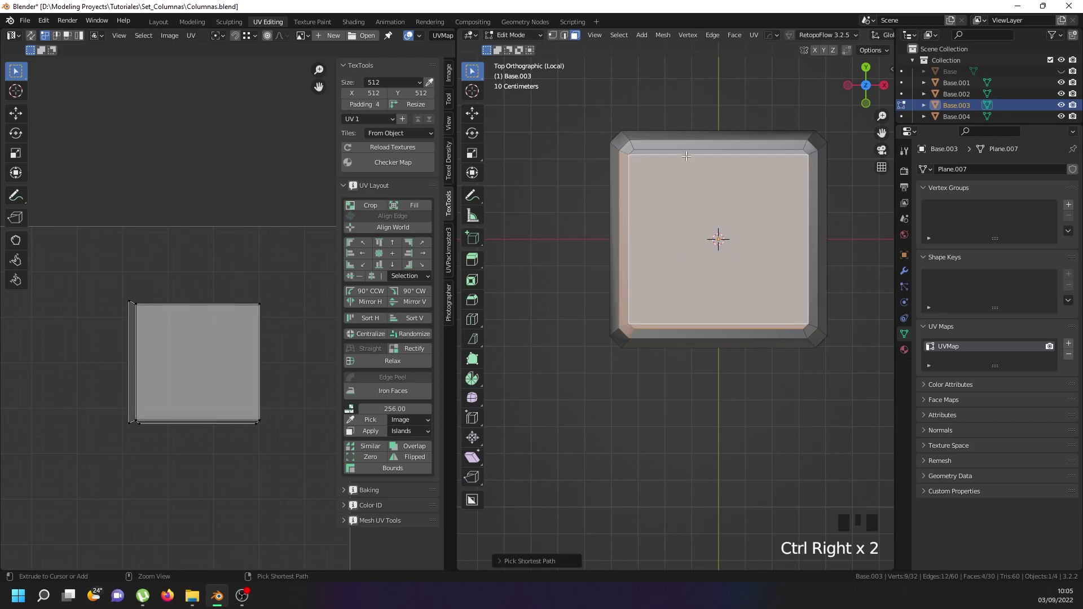
right_click(806, 175, "ctrl")
right_click(809, 177, "ctrl")
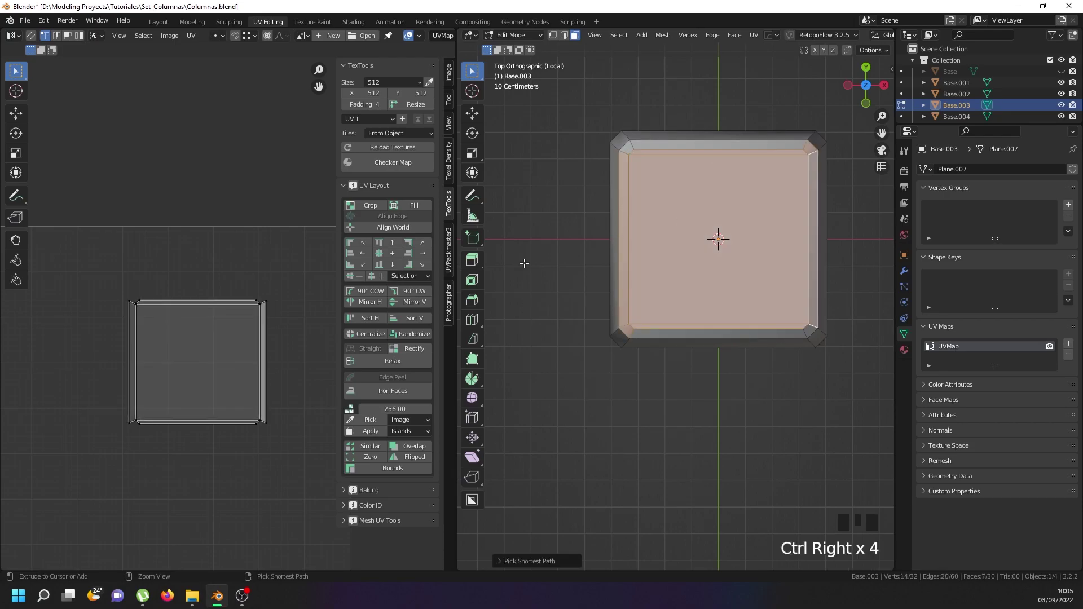
Move the top face's UV island down to the lower part of the UV tile
scroll(236, 360, "down", 3)
middle_click_drag(236, 360, 171, 321)
scroll(172, 320, "up", 2)
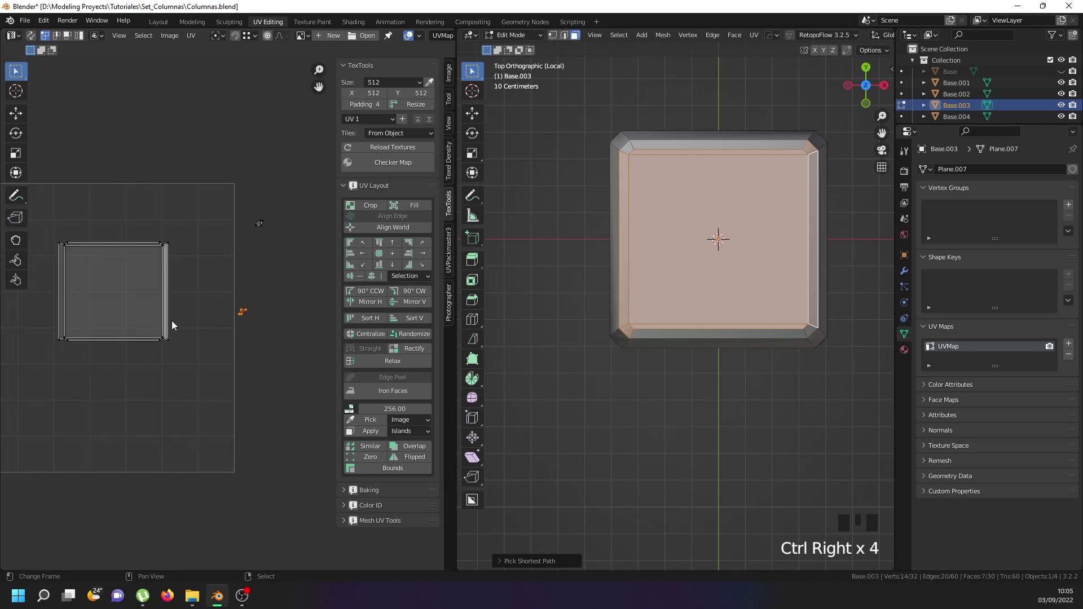
key("a")
key("a")
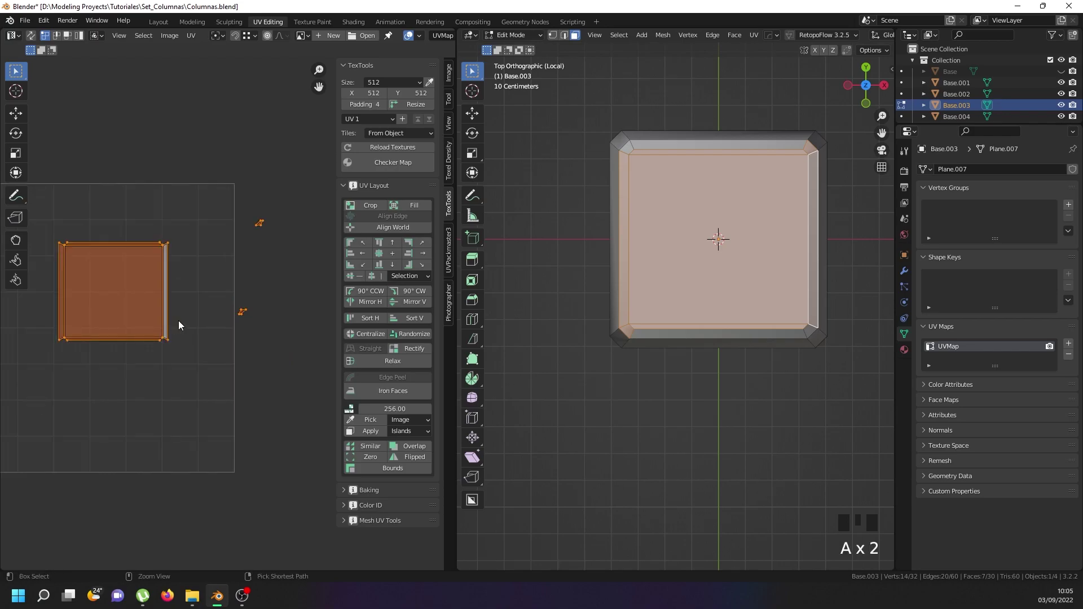
right_click(167, 340)
key("l")
key("g")
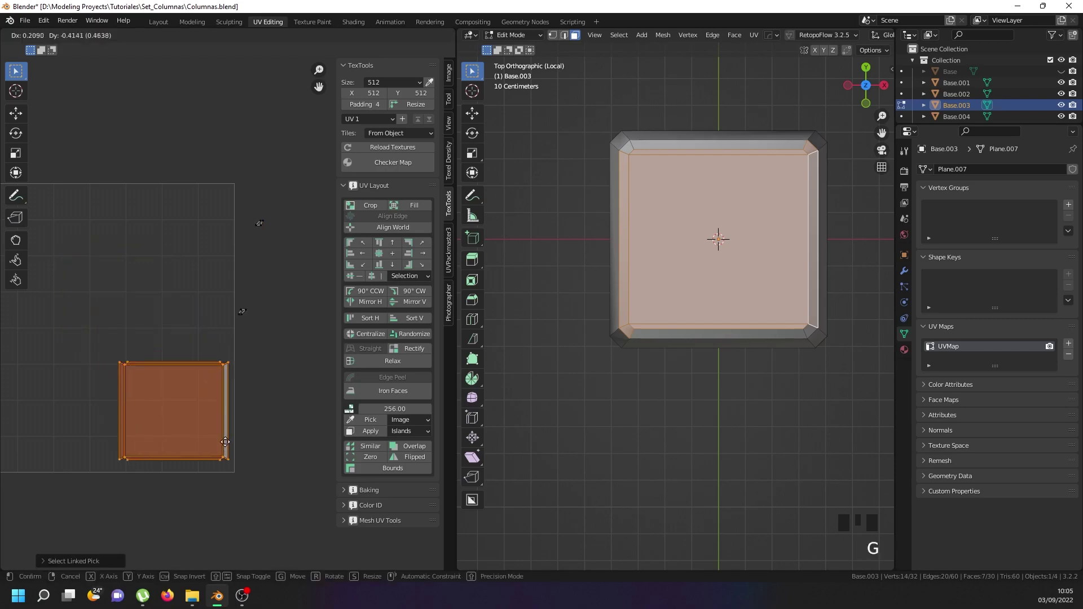
left_click(239, 464)
Select the block's bottom face together with the bevel strips around it
key("a")
key("a")
key("a")
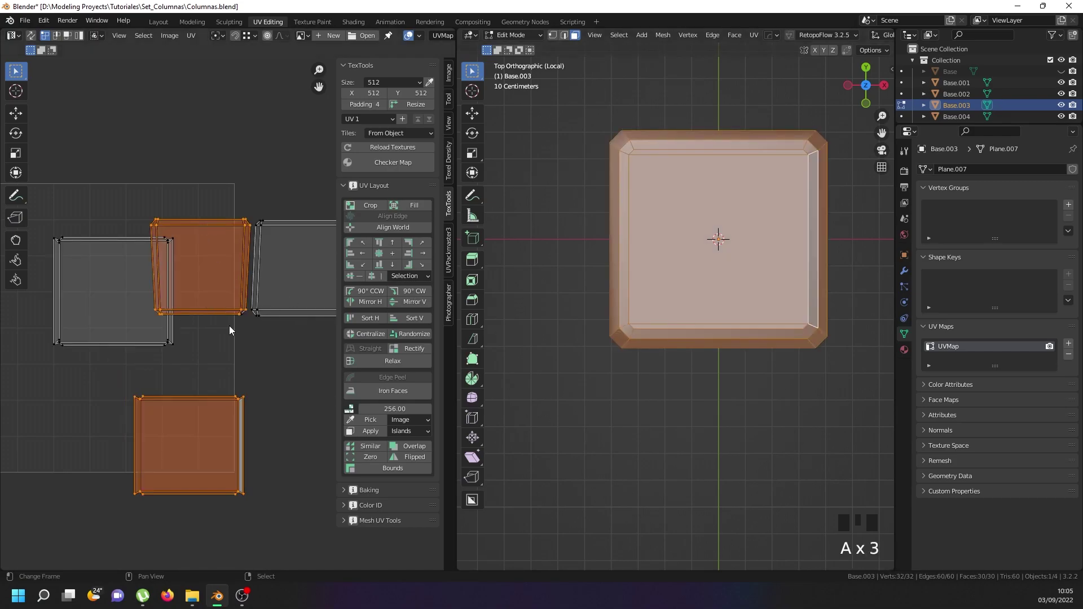
middle_click_drag(675, 342, 633, 94)
right_click(642, 229)
right_click(617, 210, "shift")
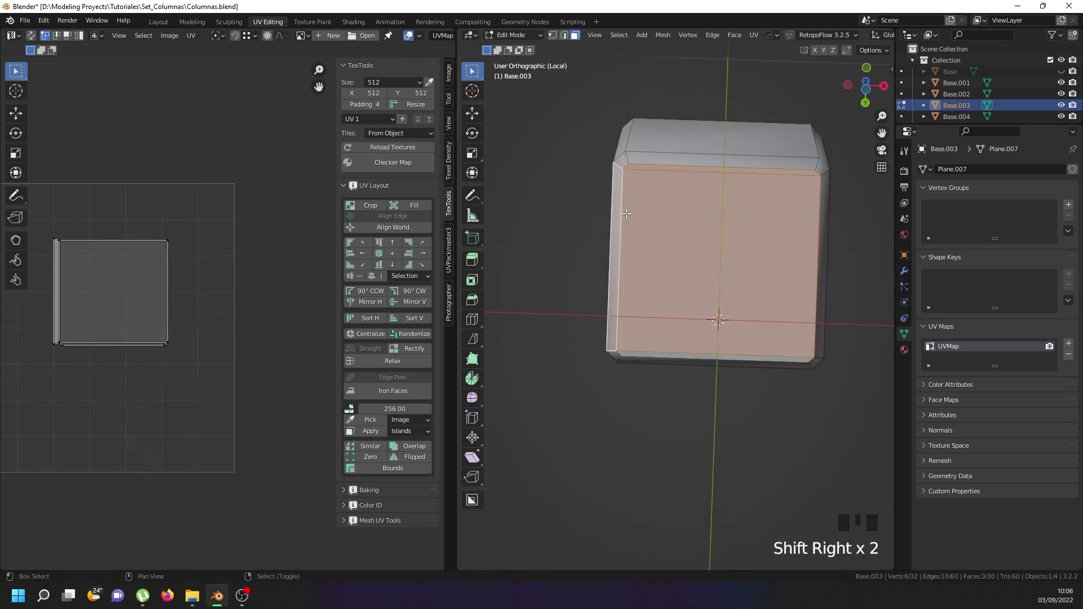
right_click(682, 354, "shift")
middle_click_drag(682, 355, 714, 191)
right_click(749, 146, "shift")
Move the bottom face's UV island down below the edge of the UV tile
scroll(222, 346, "down", 4)
scroll(218, 346, "up", 2)
key("a")
middle_click_drag(211, 359, 225, 266)
key("g")
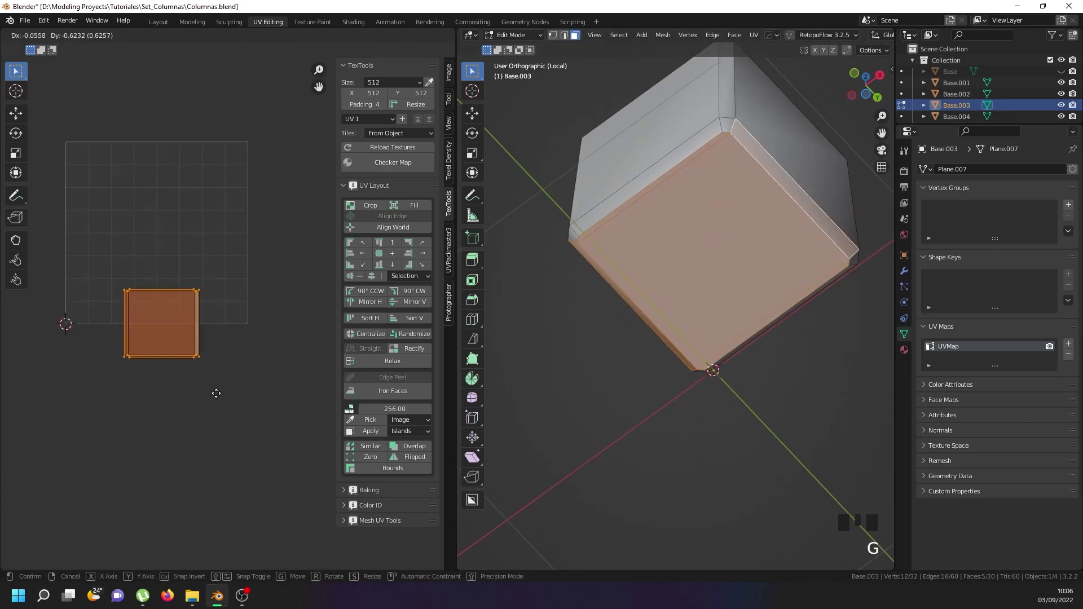
left_click(222, 415)
Show all UV islands and place the bottom face's island beside the top face's island
key("a")
key("a")
key("a")
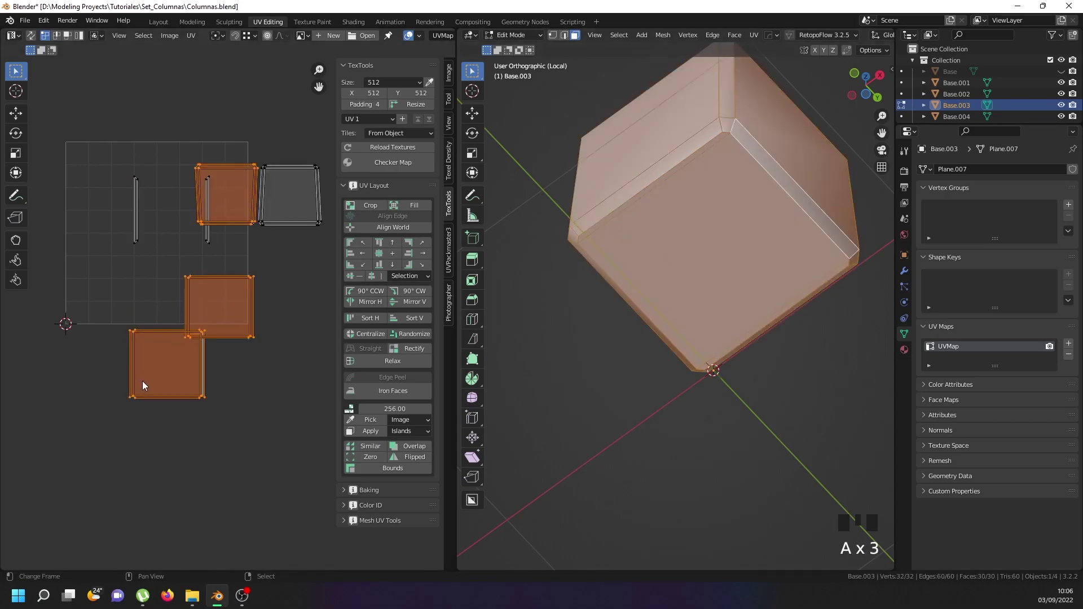
right_click(171, 396)
key("l")
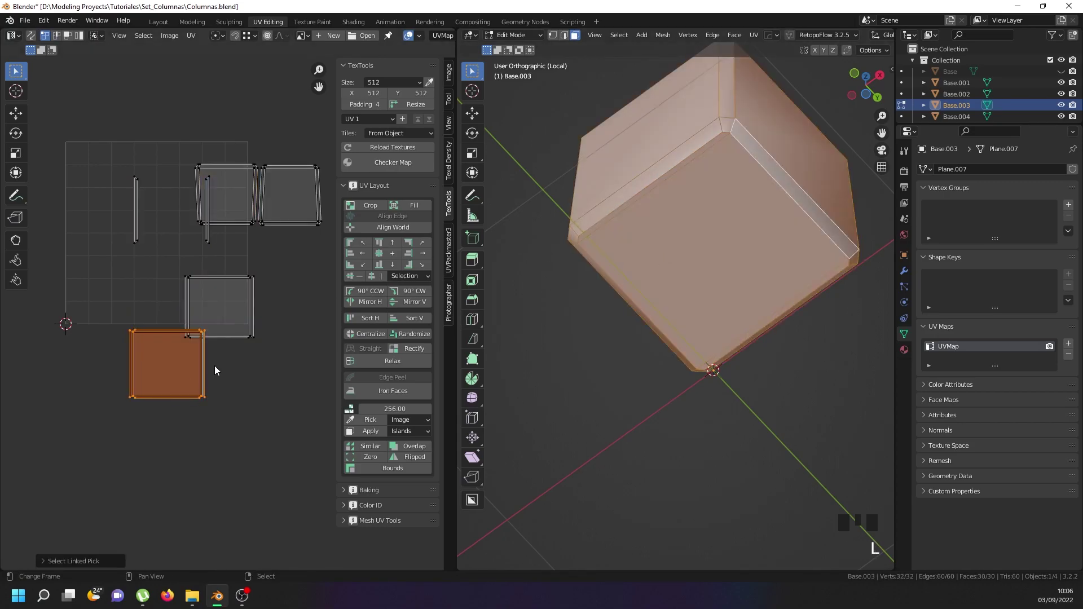
key("g")
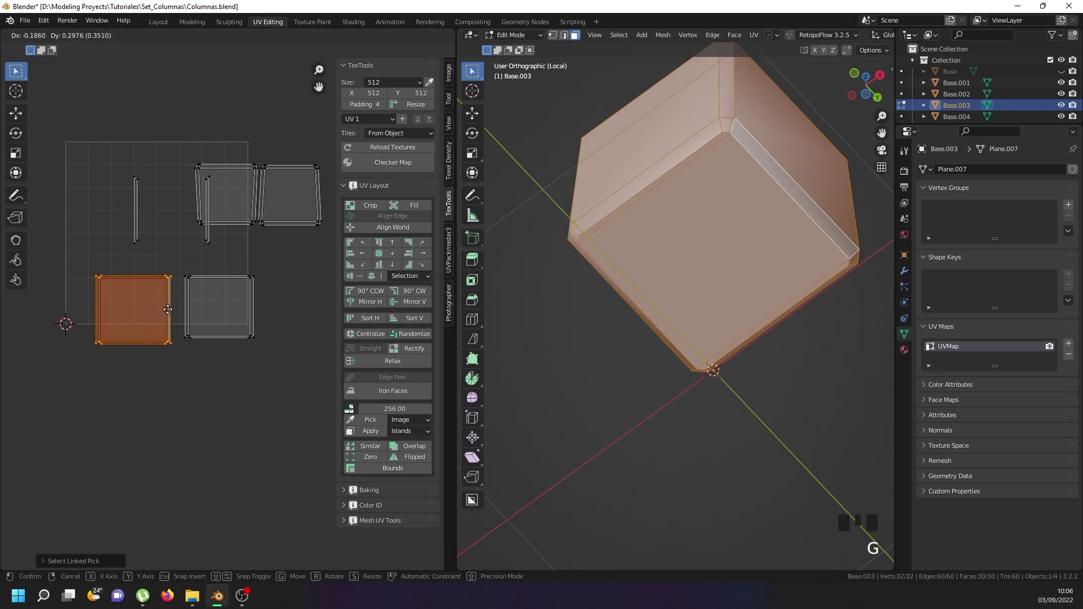
left_click(168, 303)
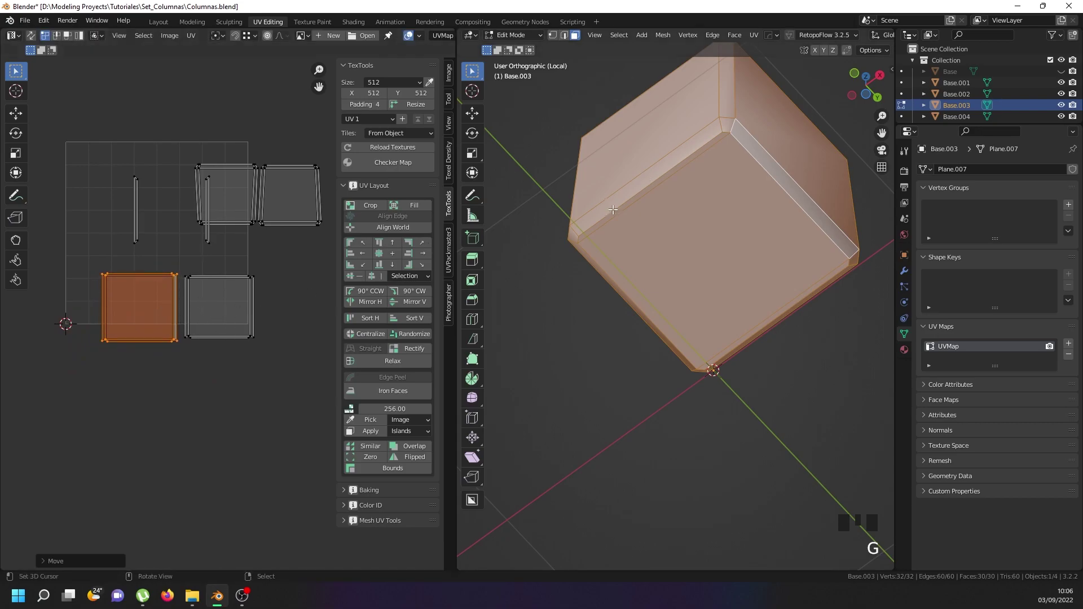
Select the two opposite side faces whose UVs are still collapsed into thin strips
scroll(205, 243, "up", 4)
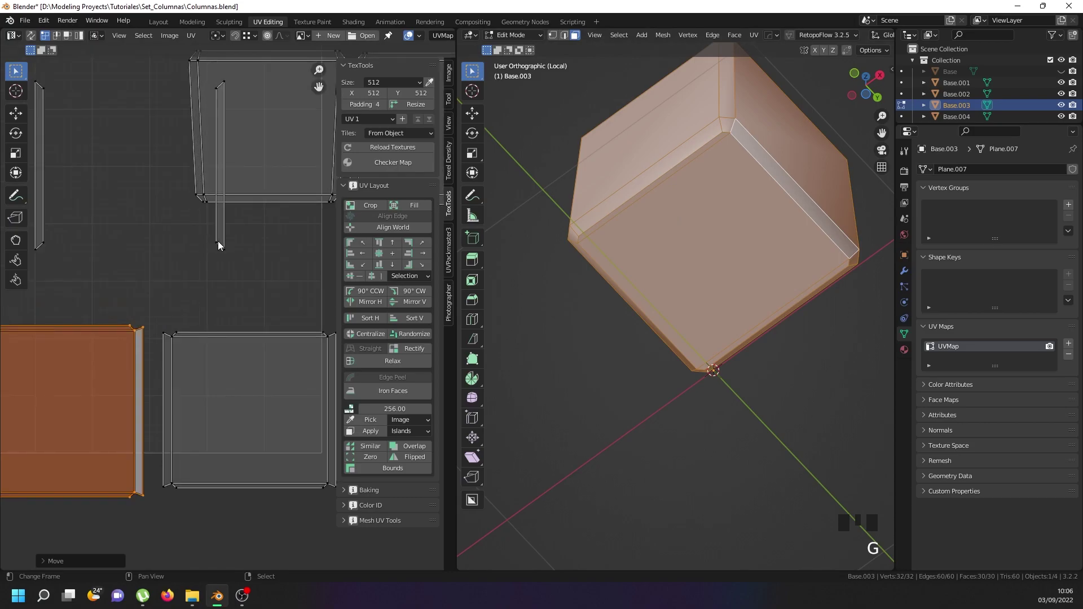
middle_click_drag(671, 316, 686, 272)
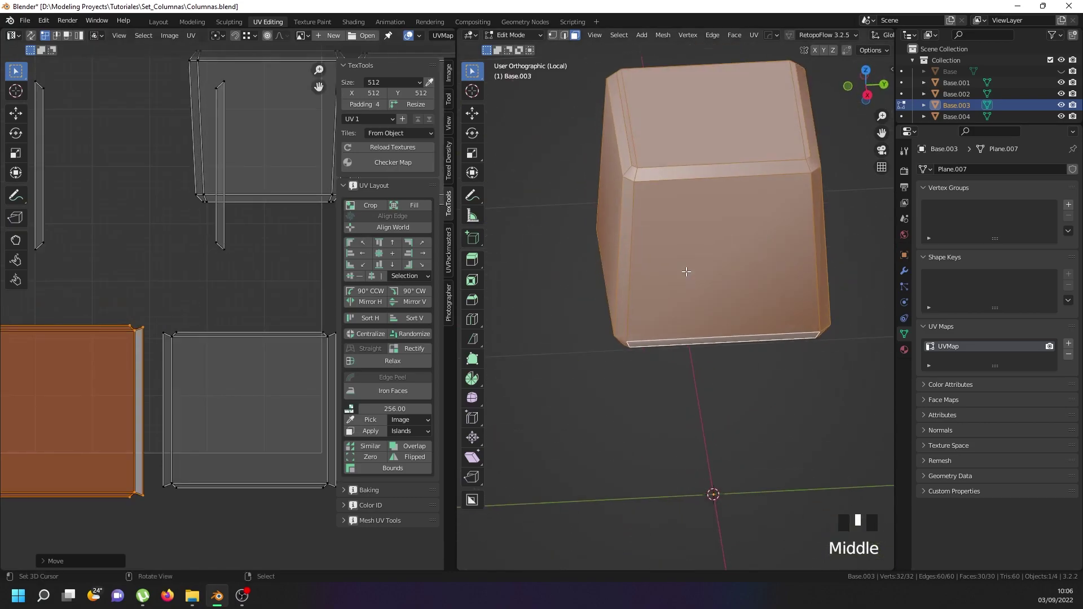
right_click(710, 254)
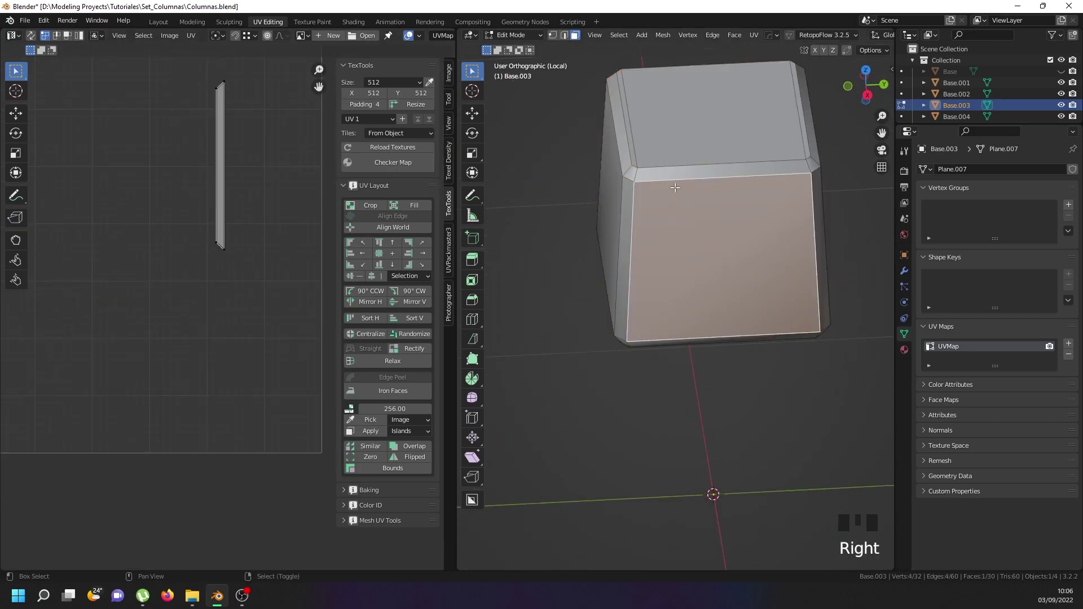
middle_click_drag(685, 293, 619, 279)
right_click(597, 262, "shift")
scroll(225, 250, "down", 4)
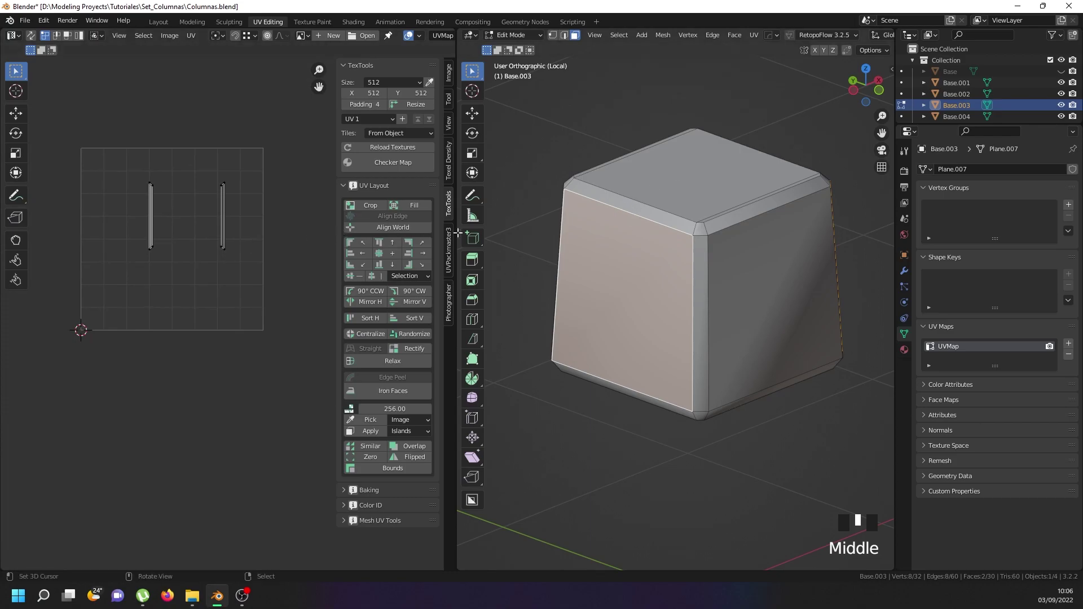
Project the two side faces' UVs with Project from View in the right view
key("KP_3")
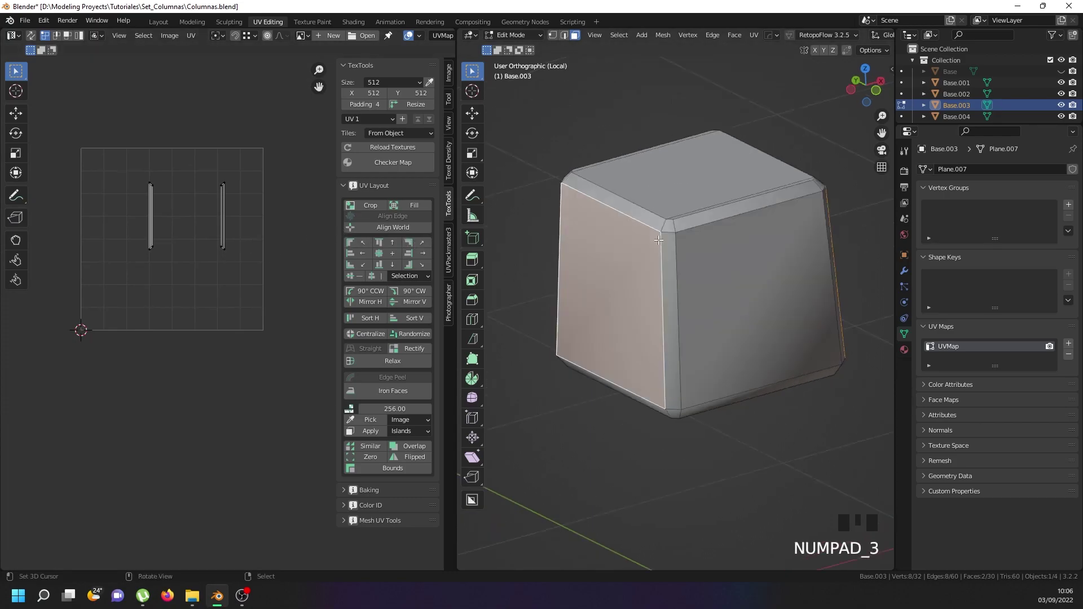
key("u")
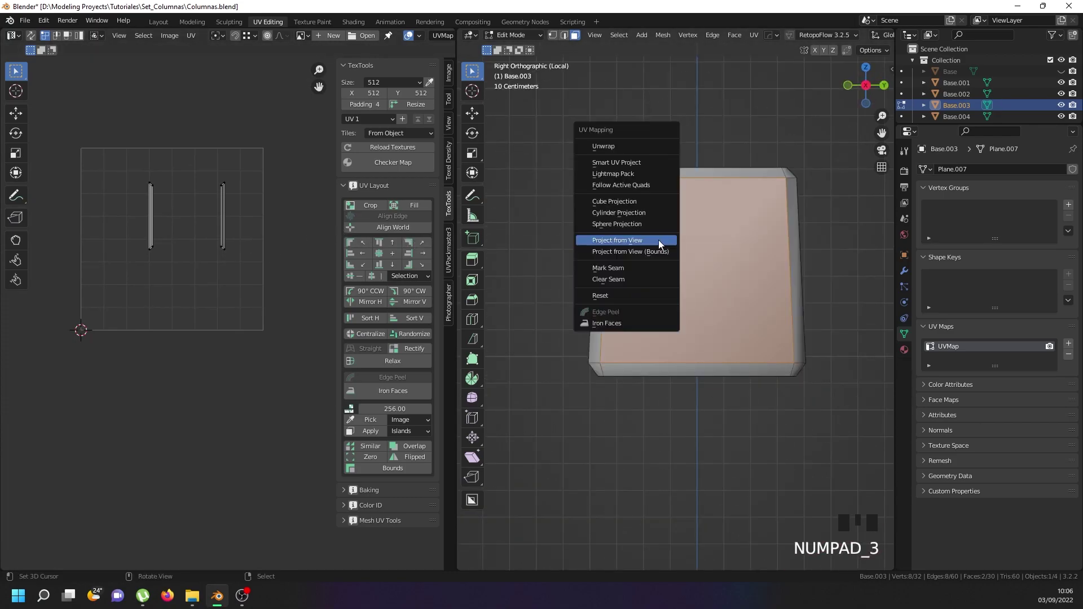
left_click(659, 242)
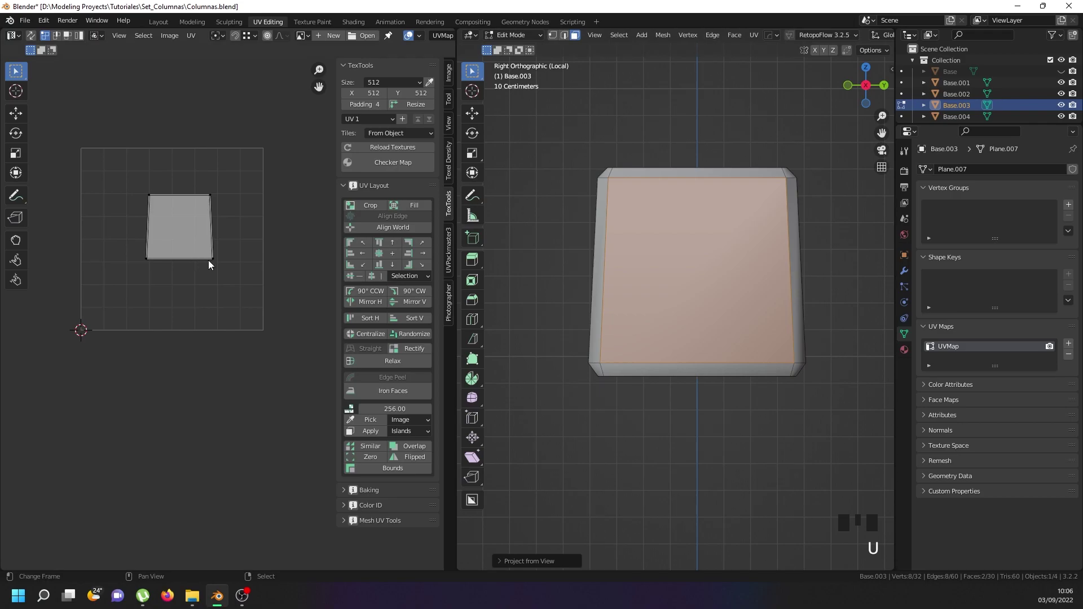
Move one of the two overlapping side islands beside the other and rotate it upside down
key("l")
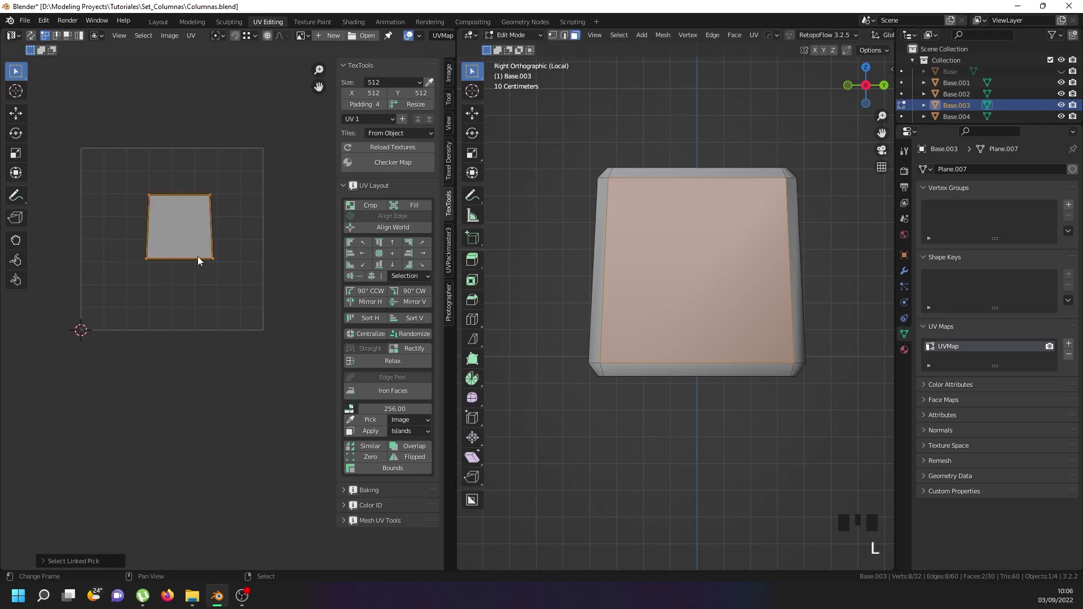
key("g")
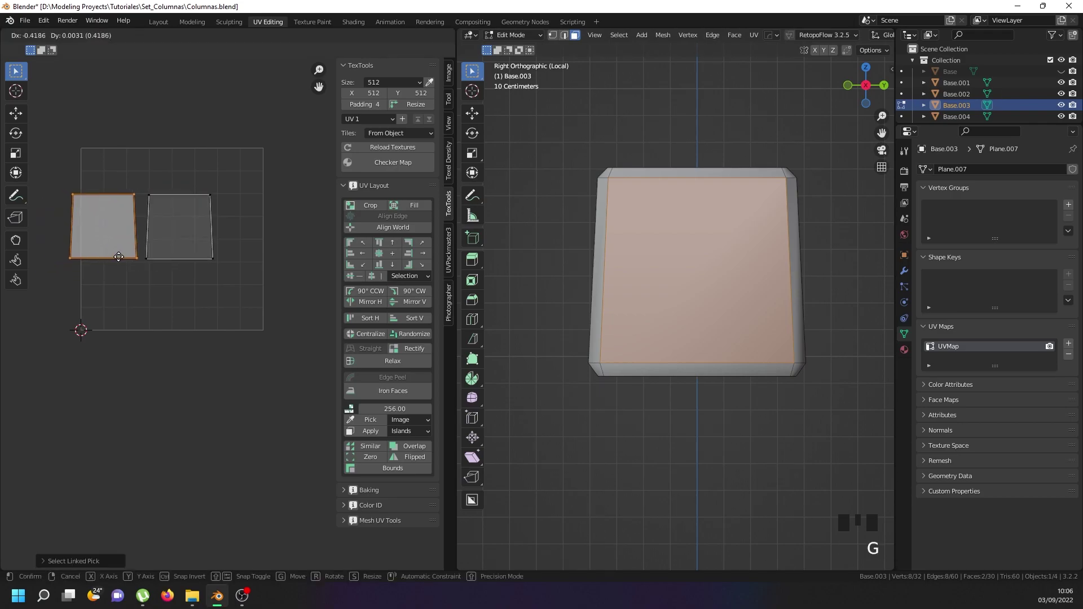
left_click(120, 260)
key("s")
key("r")
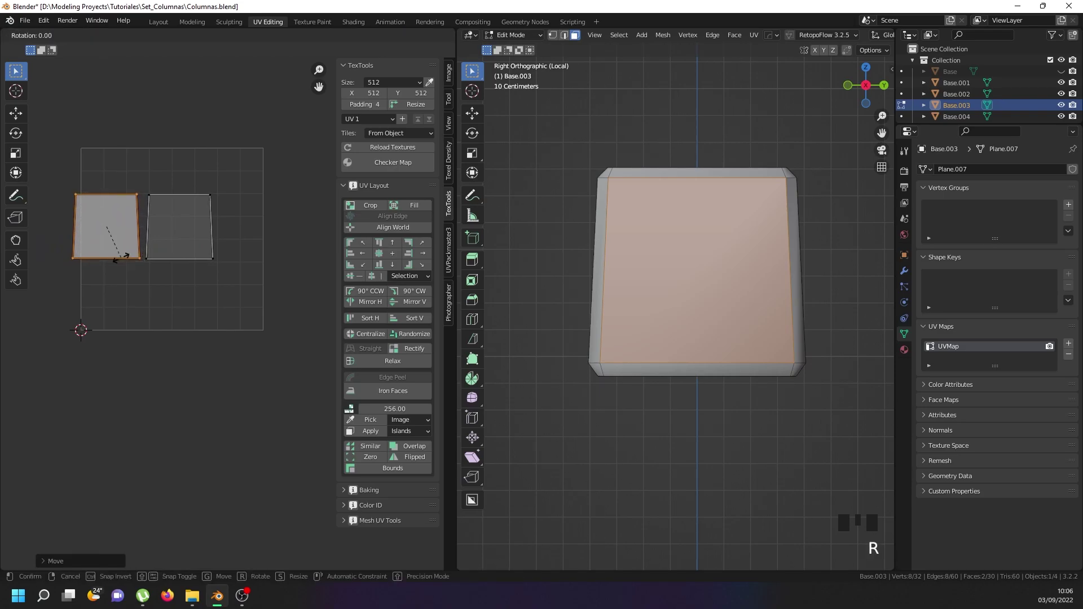
left_click(121, 261)
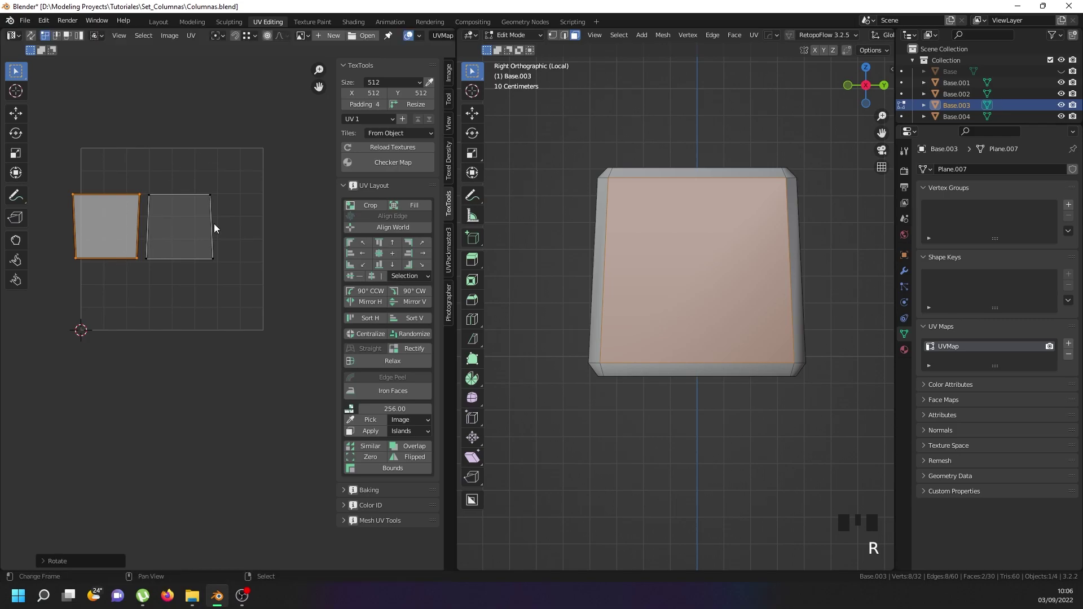
Select all of the block's faces and set their texel density to 2.56 px/cm
key("a")
key("a")
key("a")
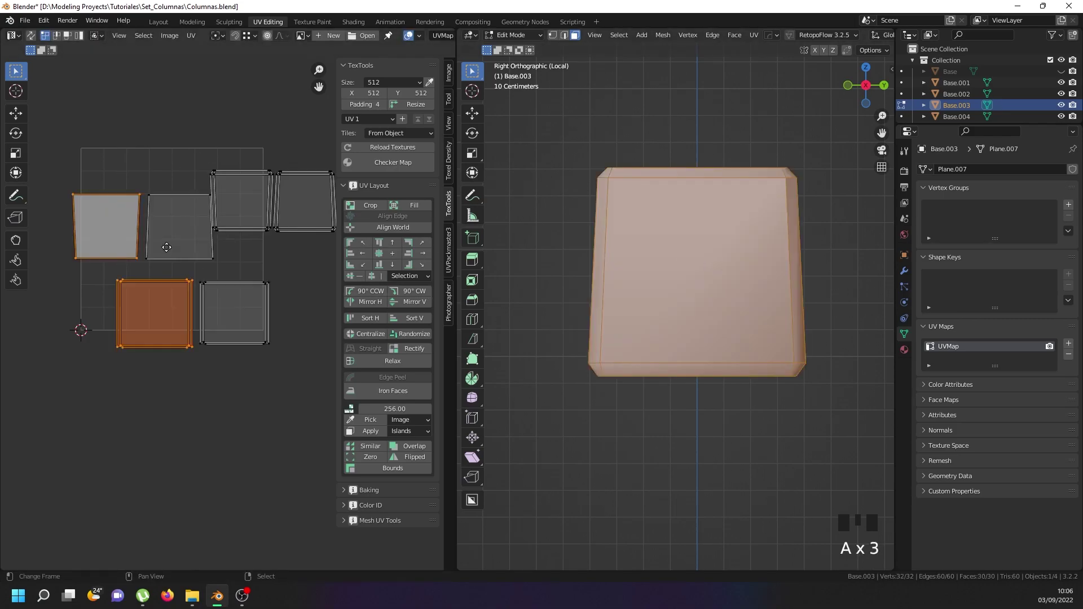
scroll(171, 249, "down", 1)
scroll(161, 270, "down", 1)
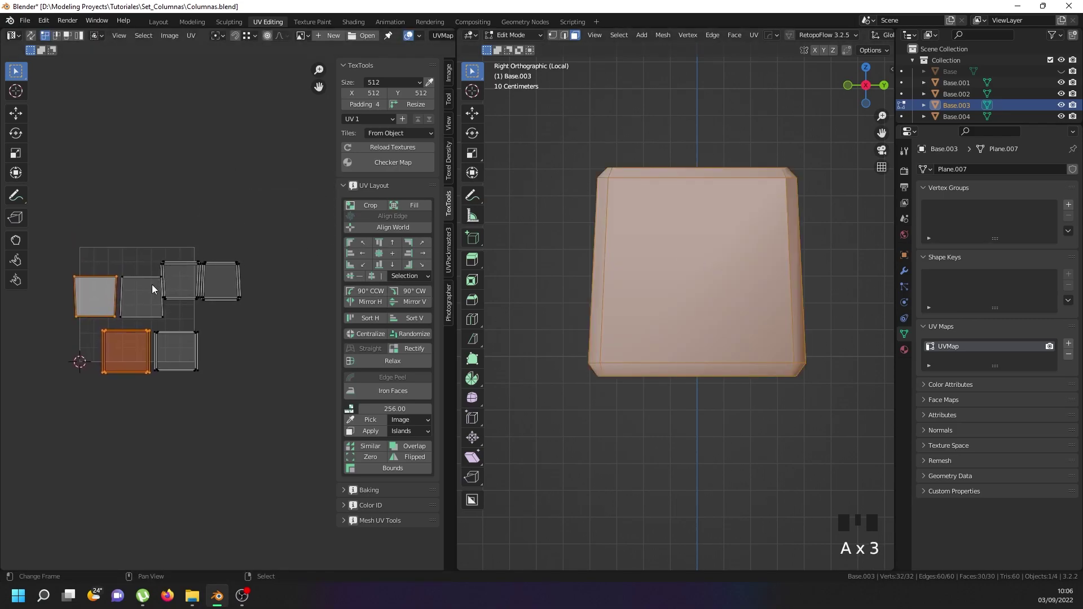
scroll(153, 289, "up", 2)
scroll(780, 233, "up", 2)
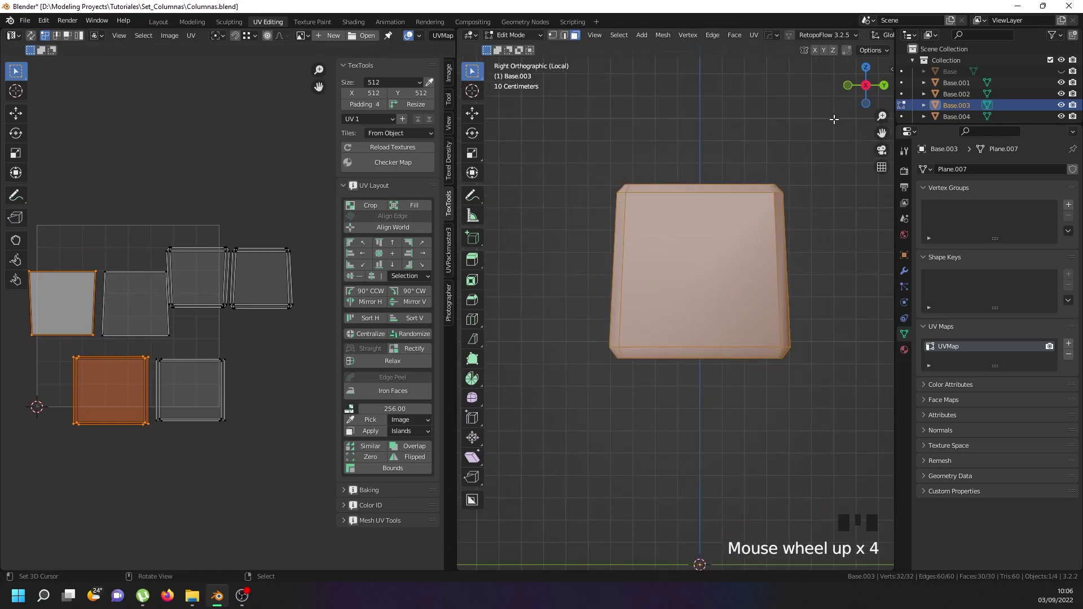
left_click(892, 67)
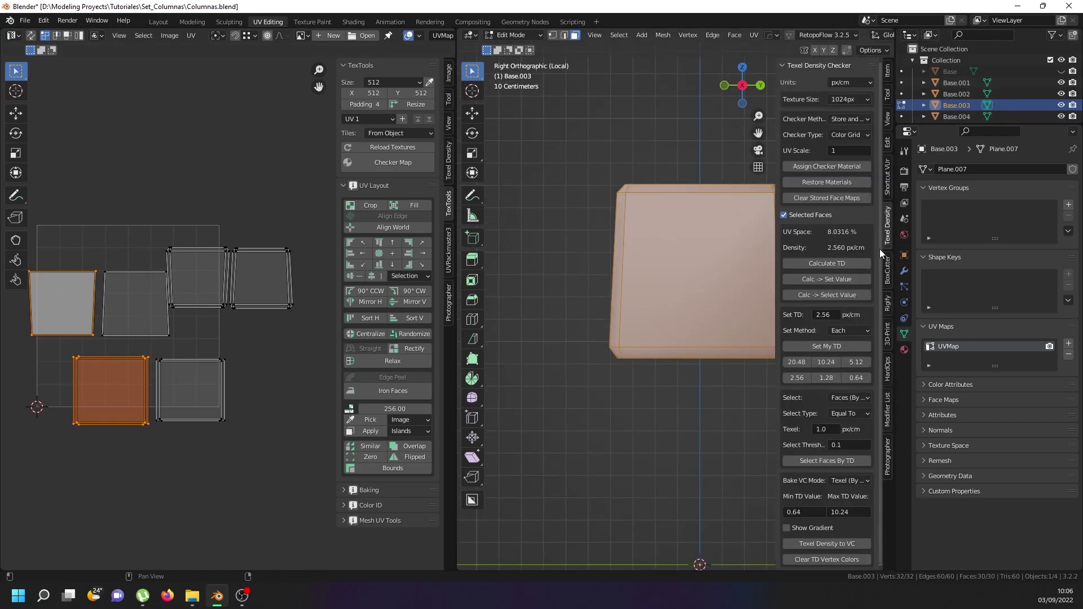
left_click(797, 378)
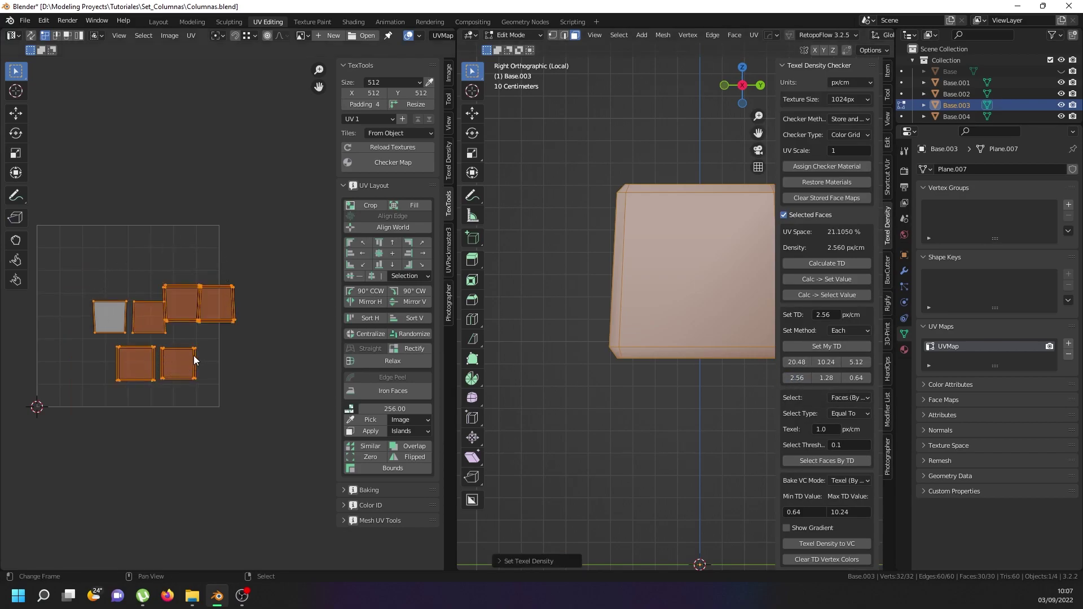
Align and sort all UV islands into a horizontal row with Sort H
scroll(163, 333, "up", 3)
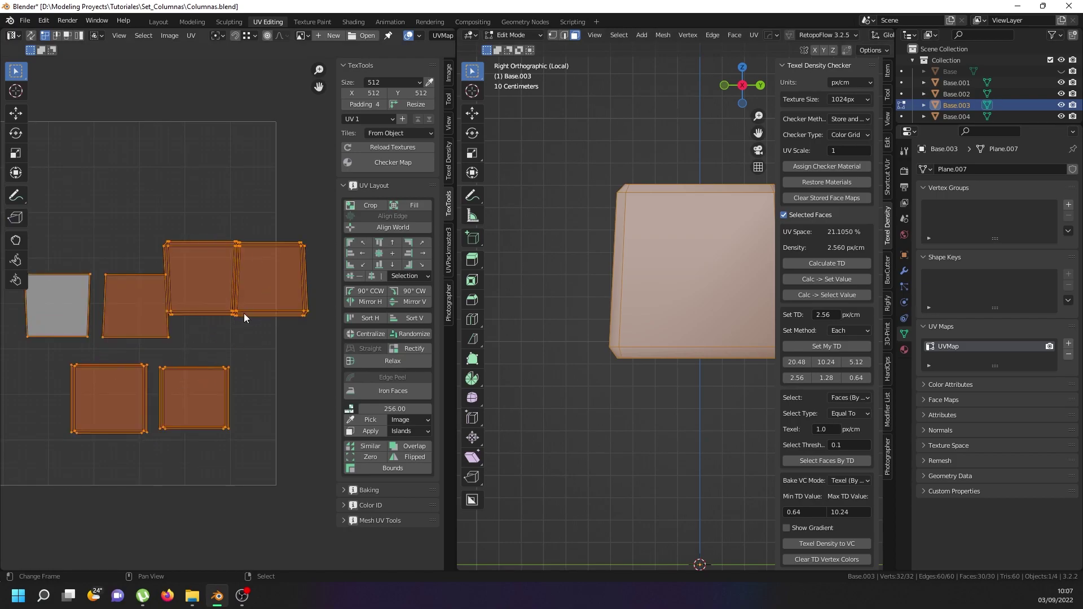
scroll(244, 317, "down", 2)
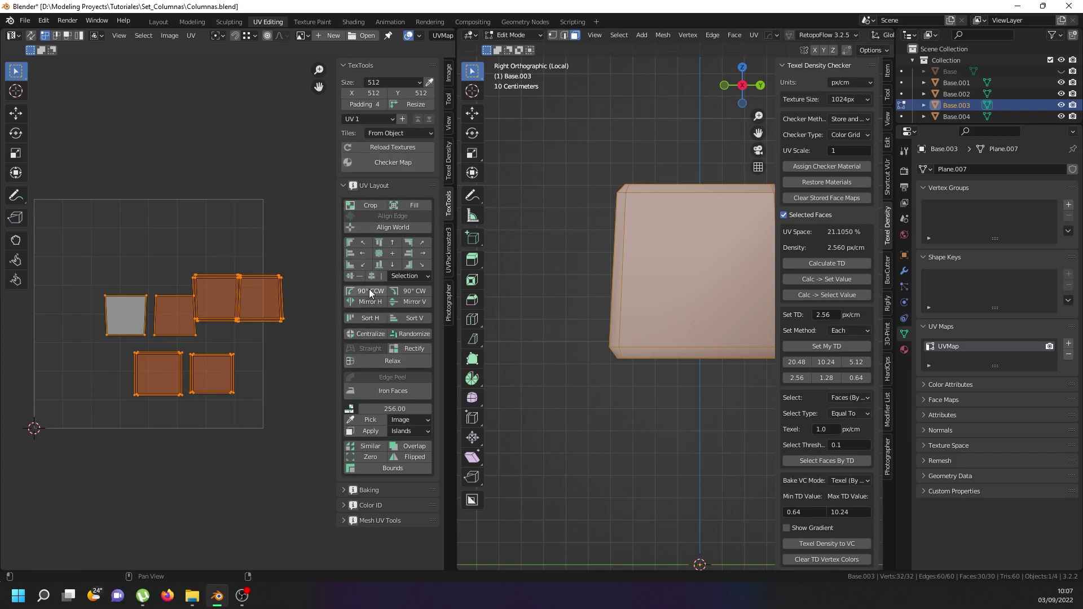
left_click(367, 318)
scroll(190, 313, "down", 3)
scroll(258, 302, "up", 4)
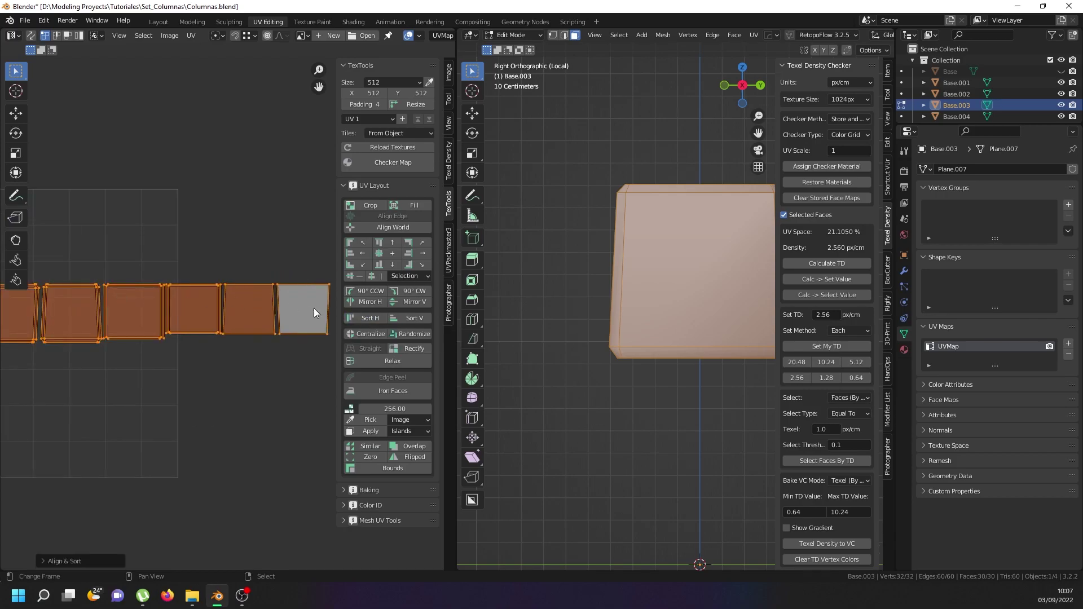
Move the row of UV islands down and sideways to the lower part of the UV tile
scroll(248, 322, "down", 4)
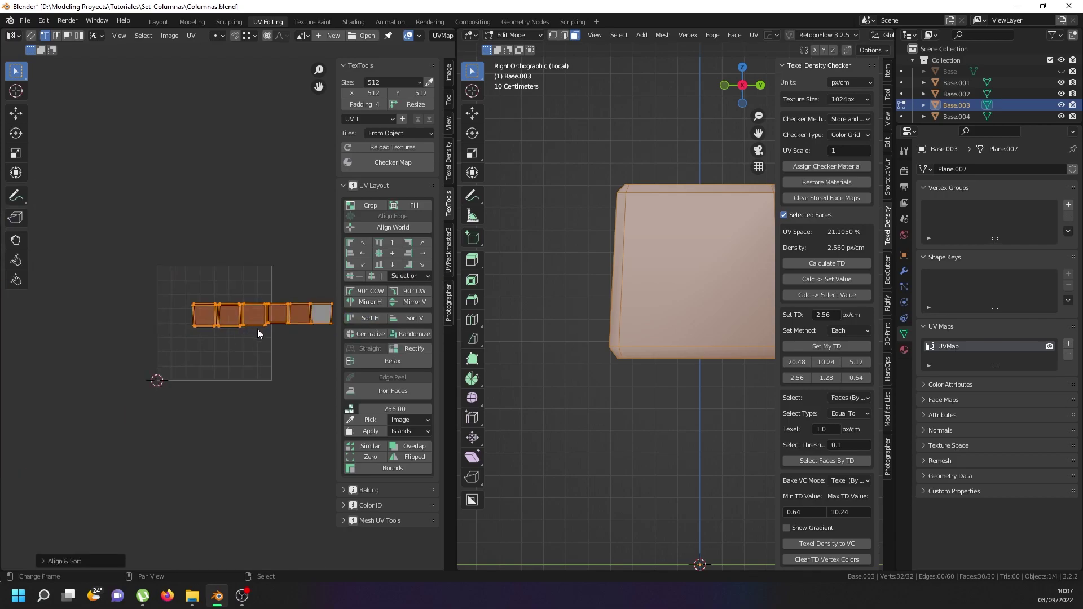
middle_click_drag(260, 325, 198, 295)
key("g")
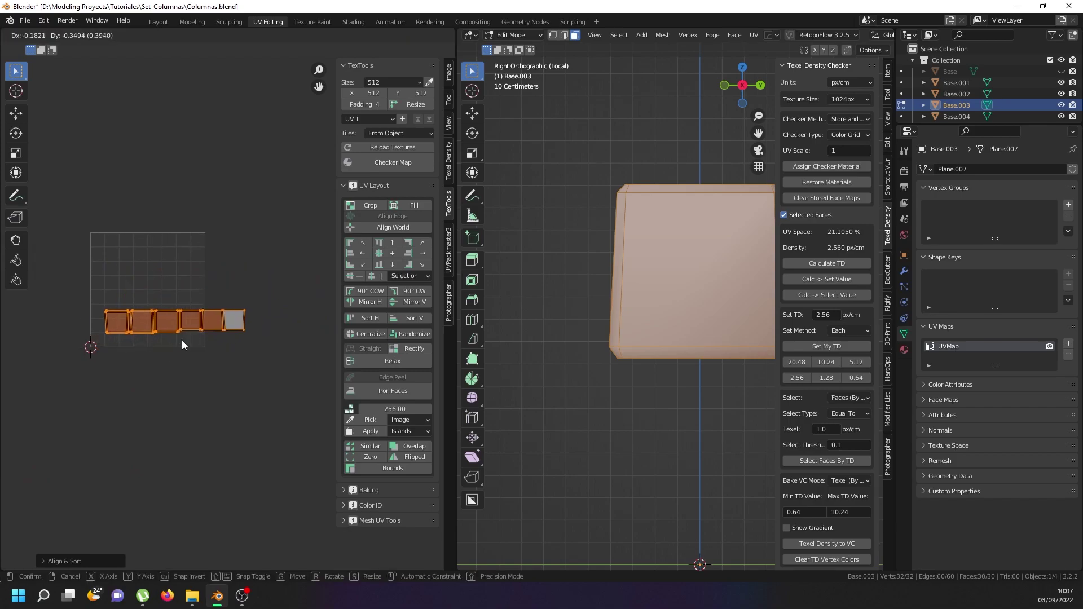
left_click(181, 339)
Leave Edit Mode and local view, and add the block above, Base.004, to the object selection
scroll(587, 256, "down", 3)
key("Tab")
middle_click_drag(629, 266, 677, 246)
key("KP_Divide")
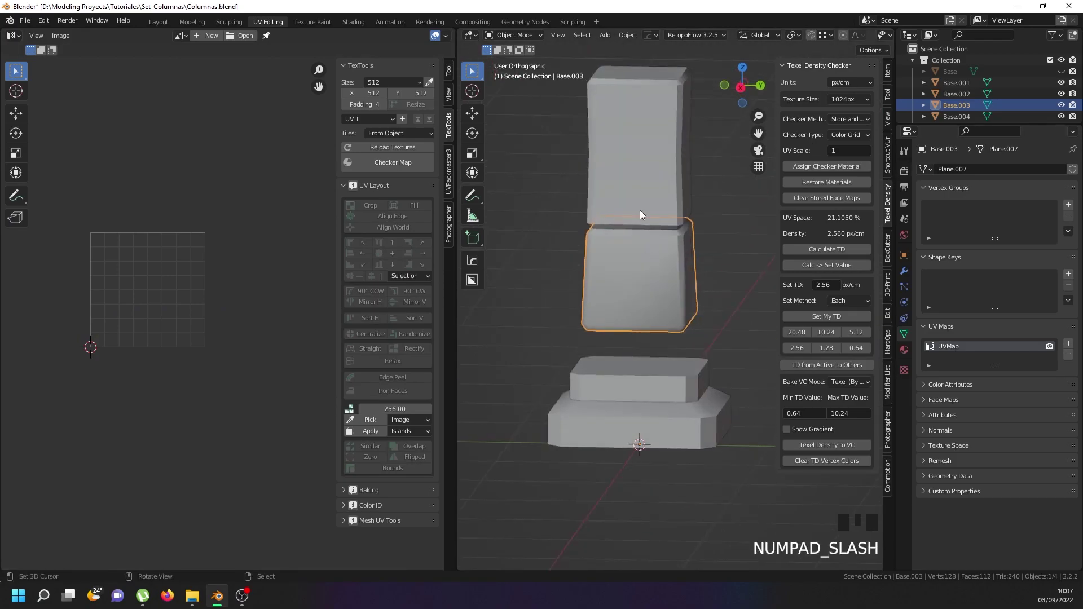
right_click(668, 193, "shift")
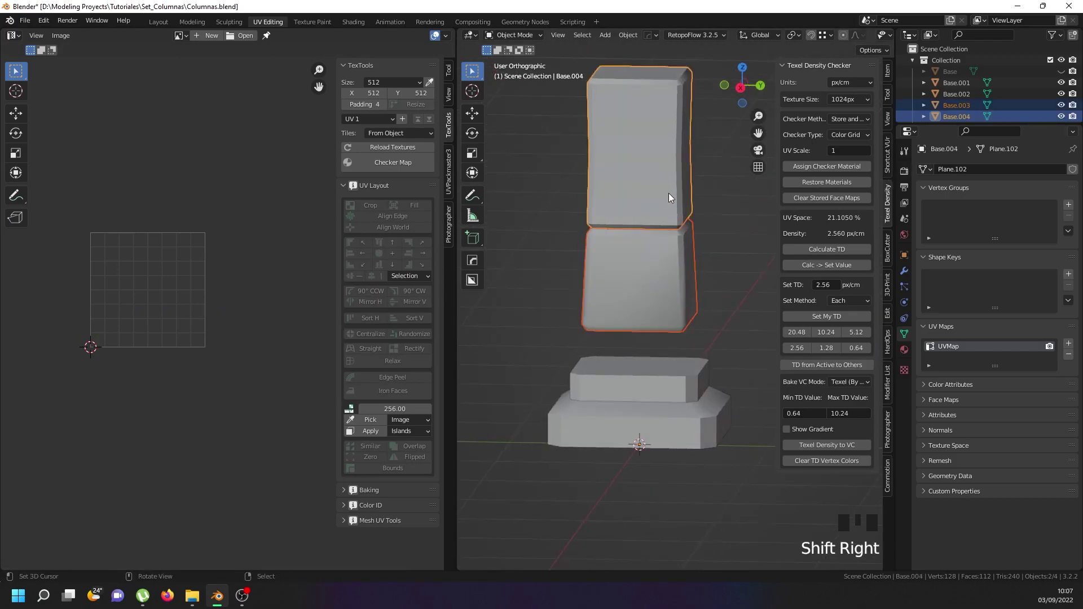
Edit both blocks together and select all their faces to compare their UV islands
key("Tab")
key("alt+a")
key("a")
scroll(161, 246, "up", 2)
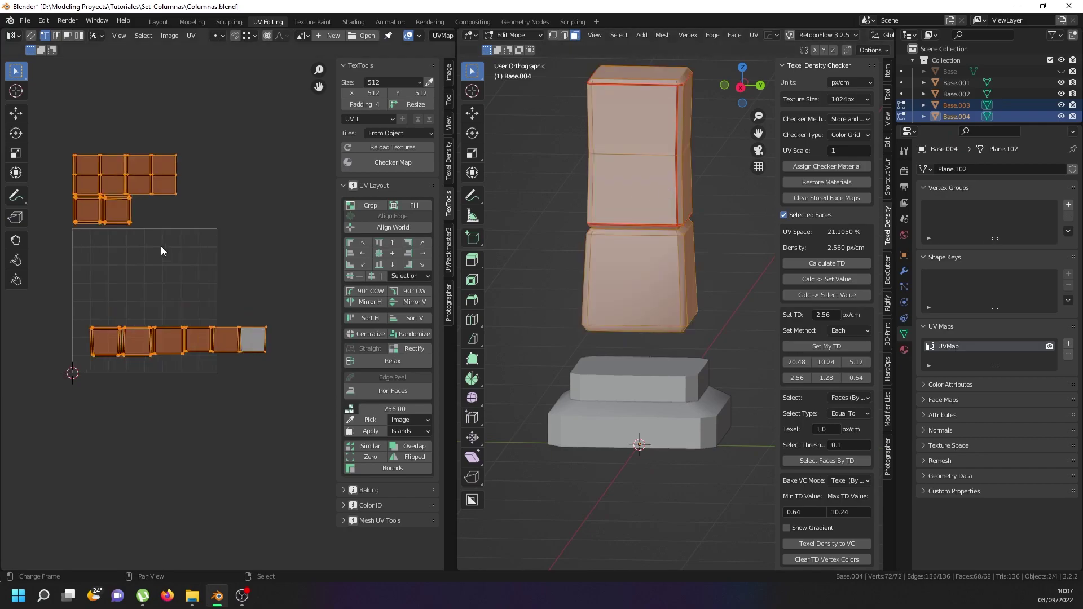
scroll(198, 258, "down", 1)
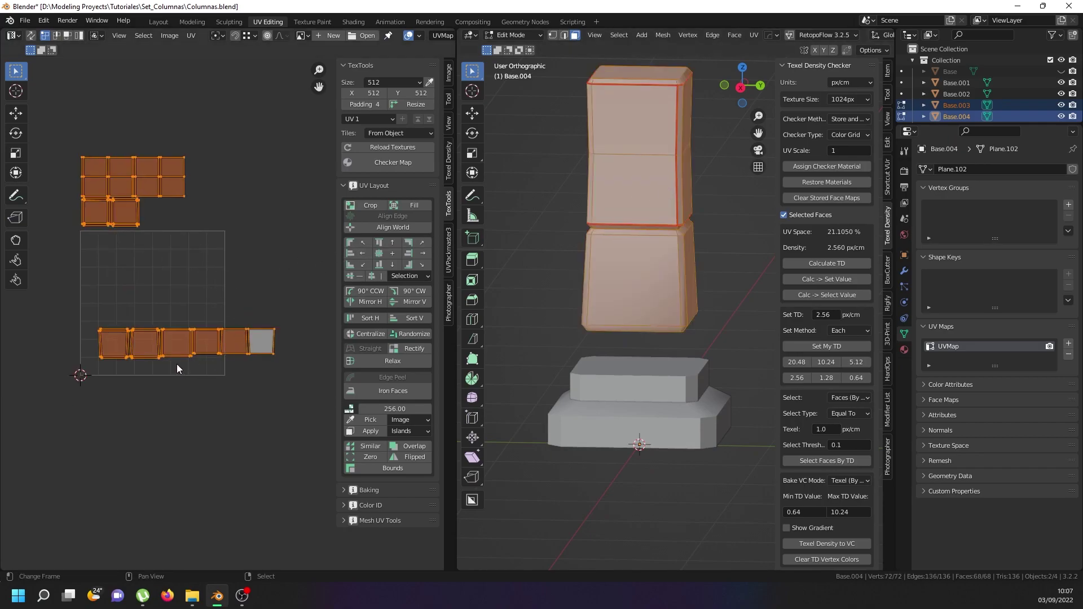
Select all linked faces of the lower block, Base.003, and try to unwrap them
left_click(205, 353)
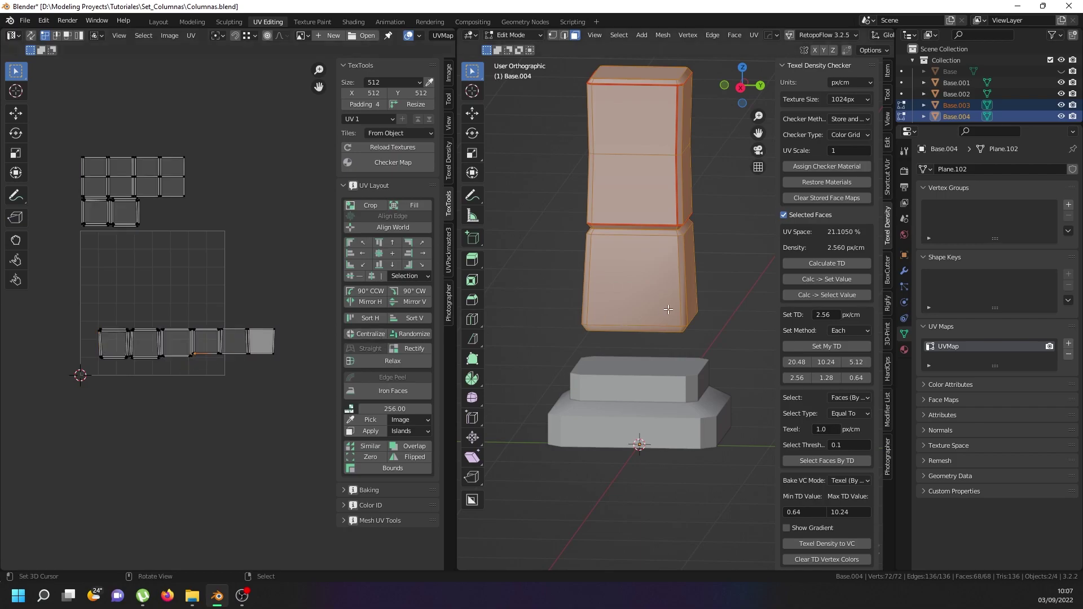
left_click(637, 292)
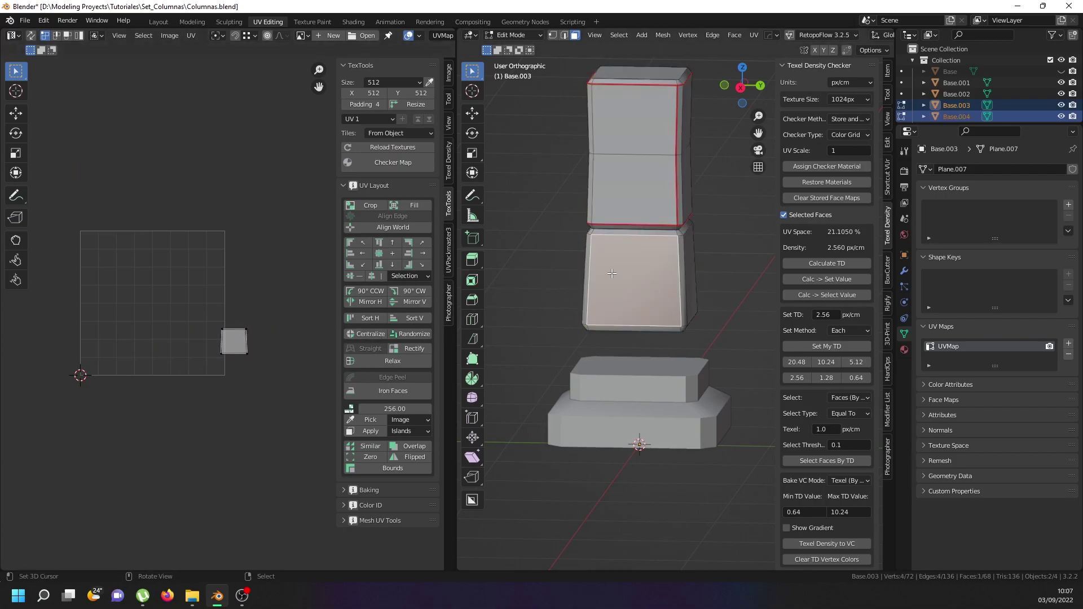
key("ctrl+l")
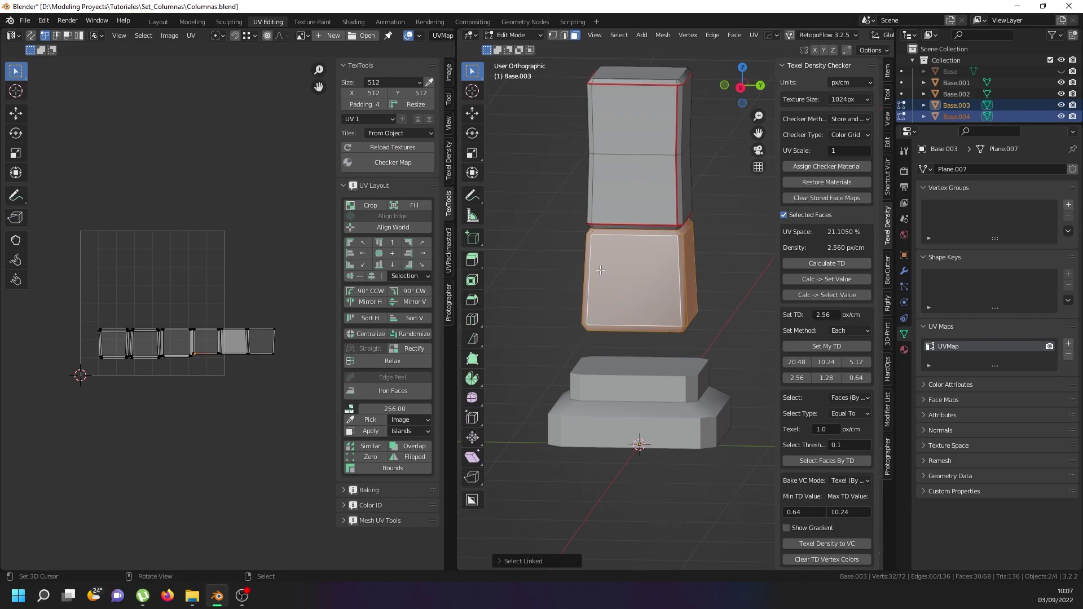
key("u")
left_click(572, 174)
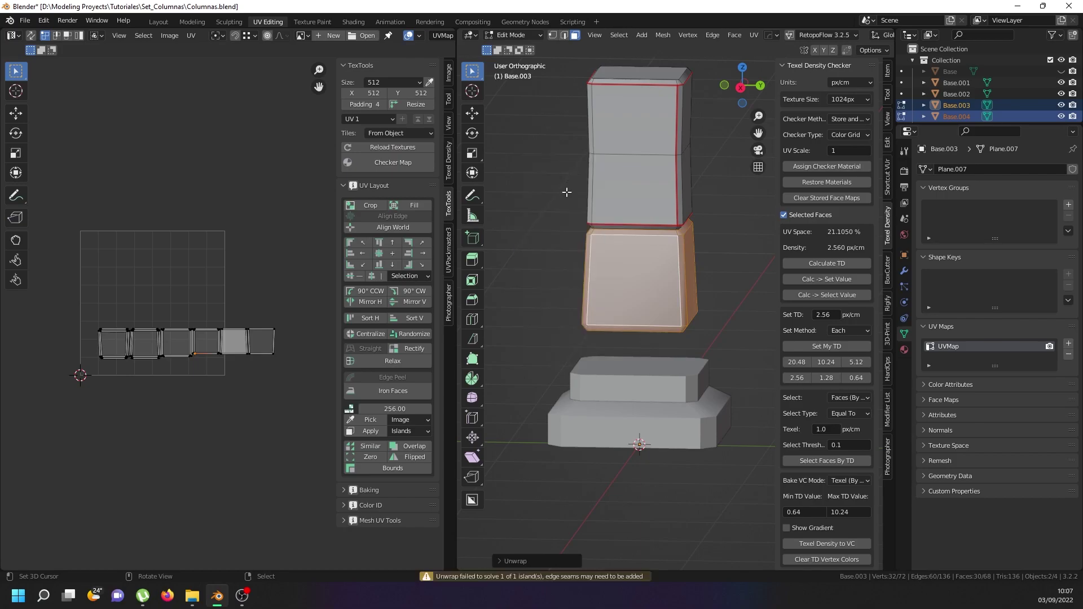
Clear the face selection, reselect the lower block's linked faces and retry the Unwrap without seams
left_click(679, 292)
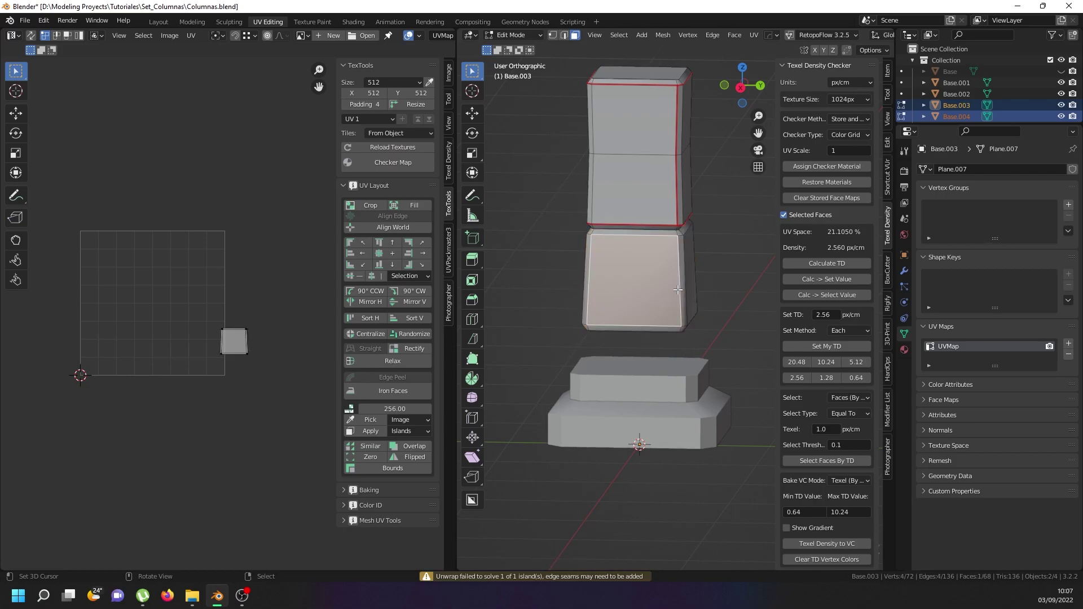
left_click(676, 249)
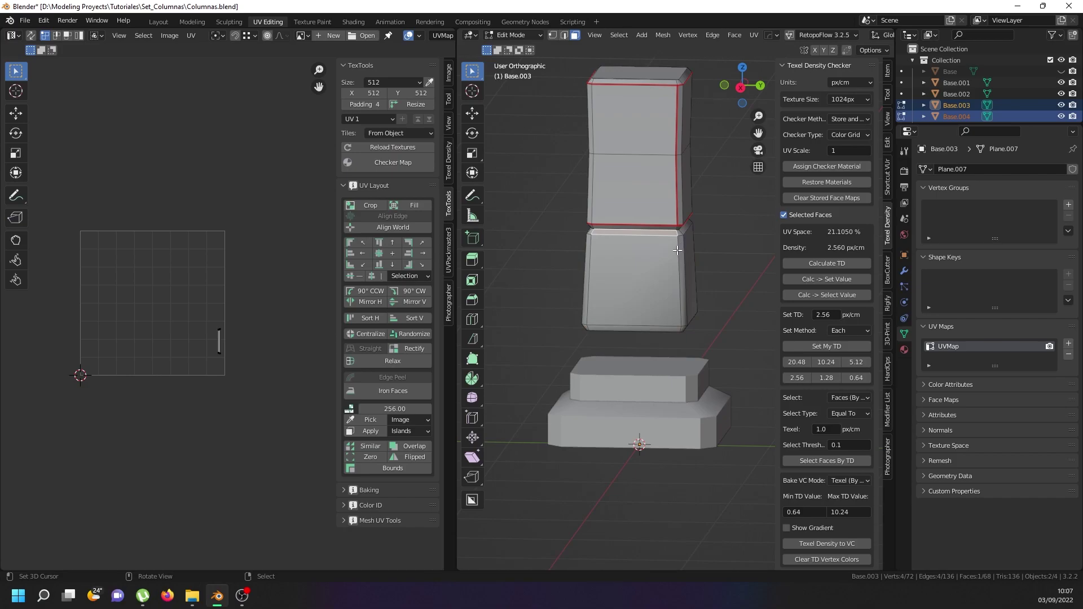
key("l")
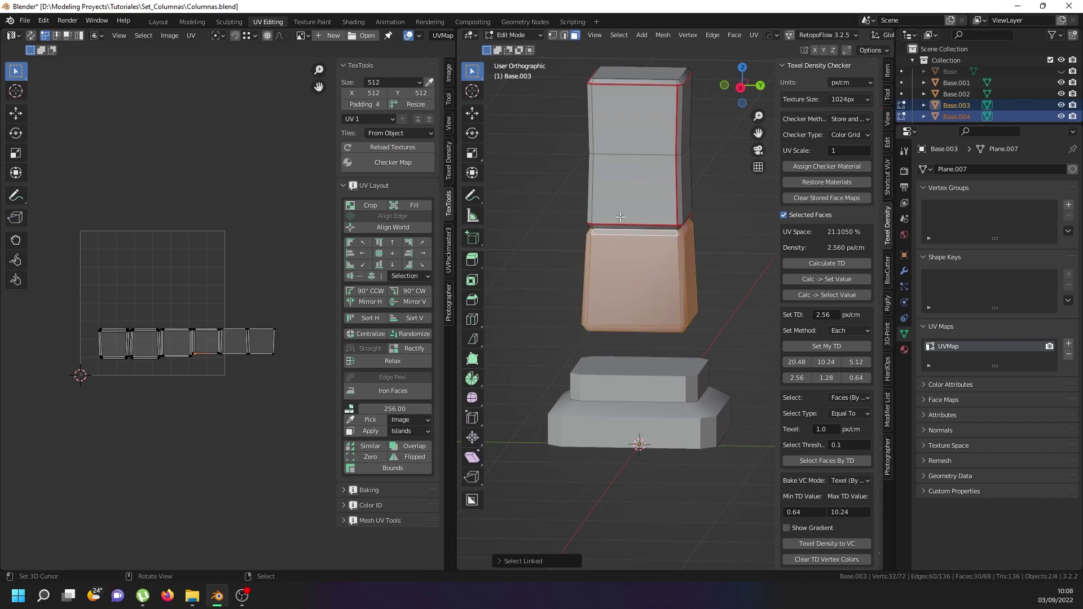
left_click(601, 238)
middle_click_drag(600, 237, 571, 249)
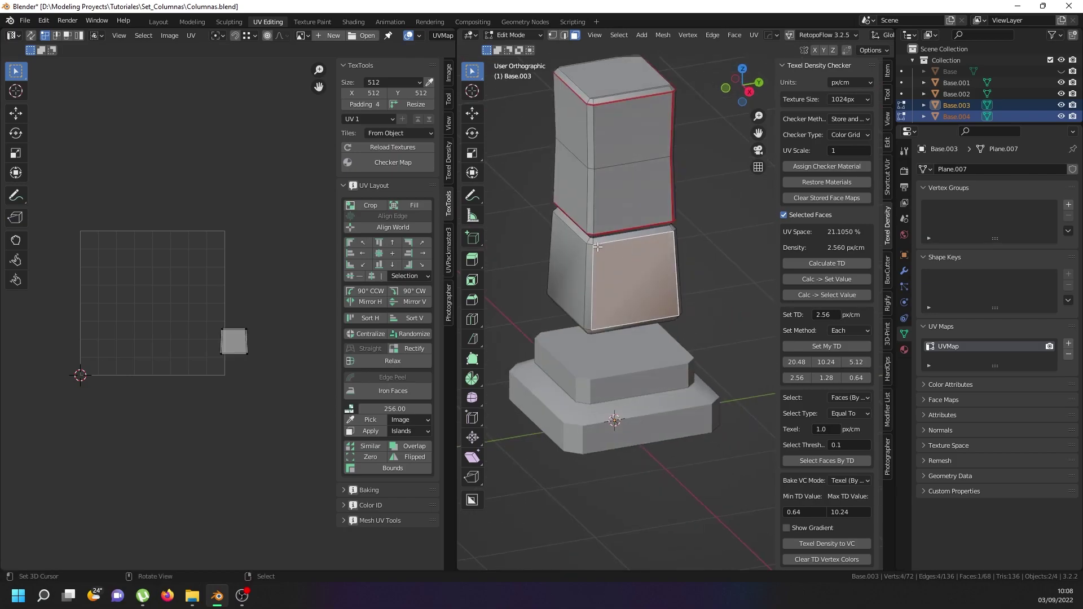
scroll(571, 249, "up", 3)
key("a")
key("a")
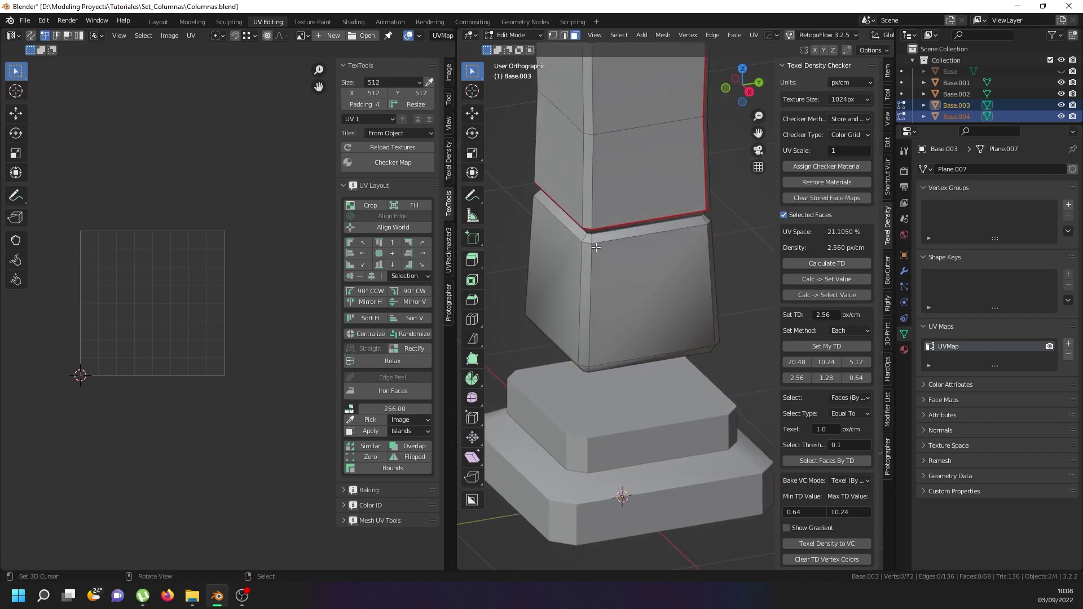
left_click(609, 246)
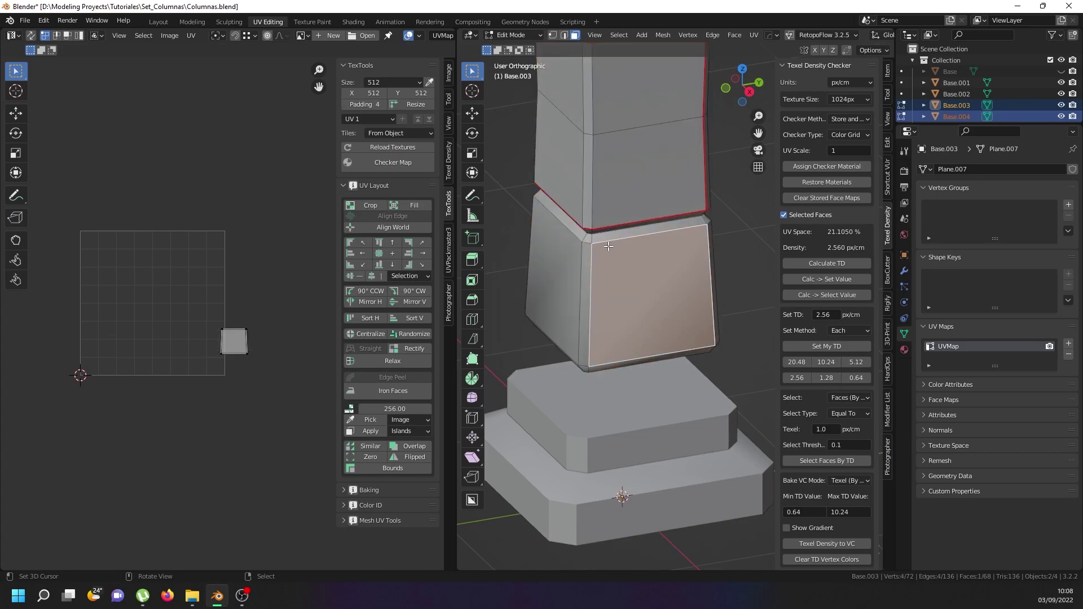
key("ctrl+l")
key("u")
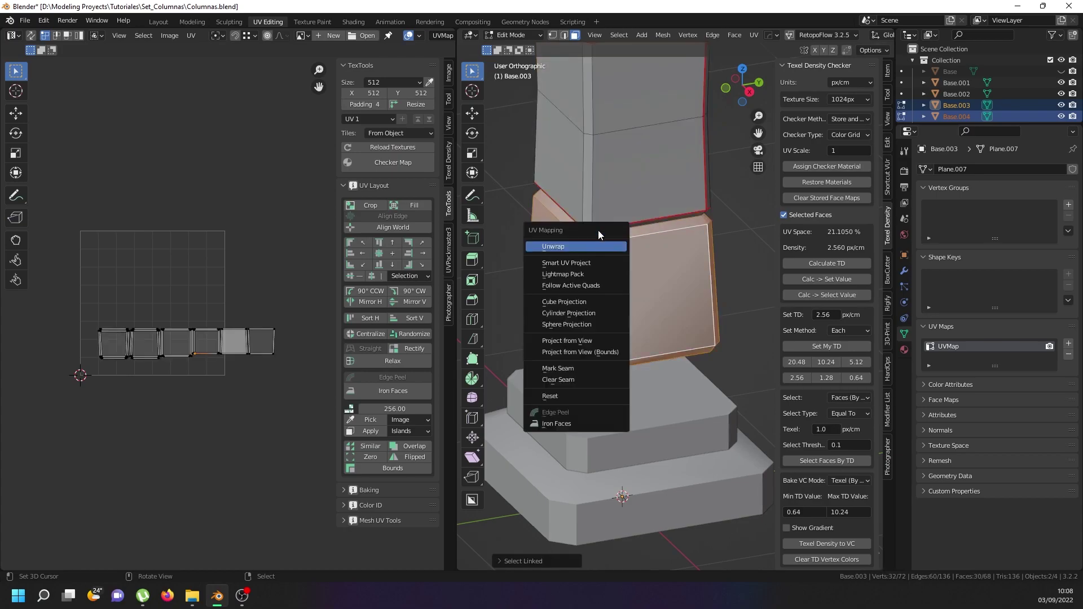
left_click(590, 247)
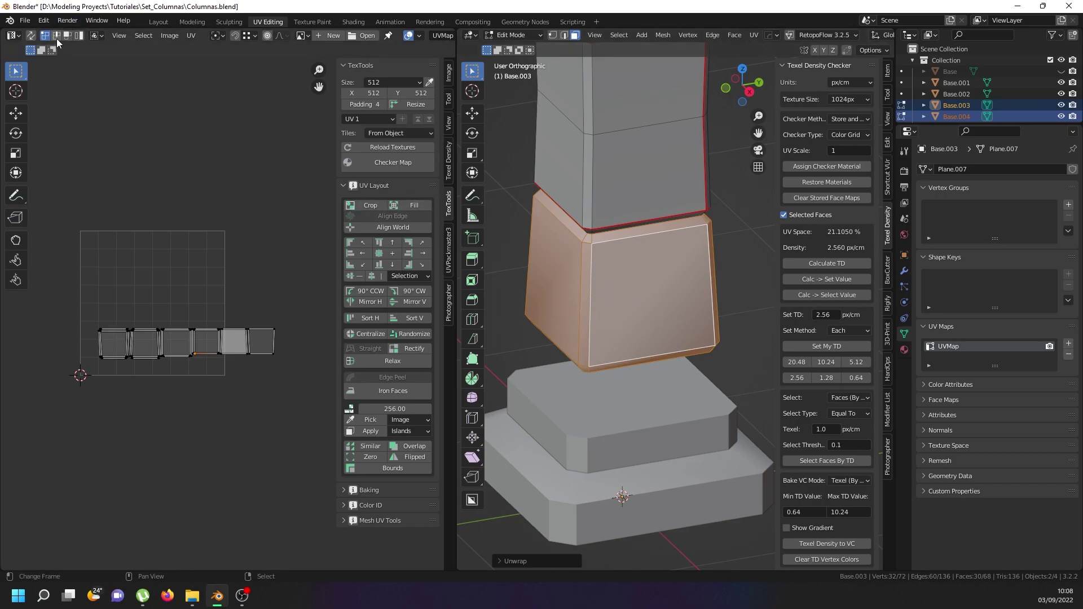
Switch to edge selection and mark one vertical edge at the lower block's front corner as a seam
left_click(565, 35)
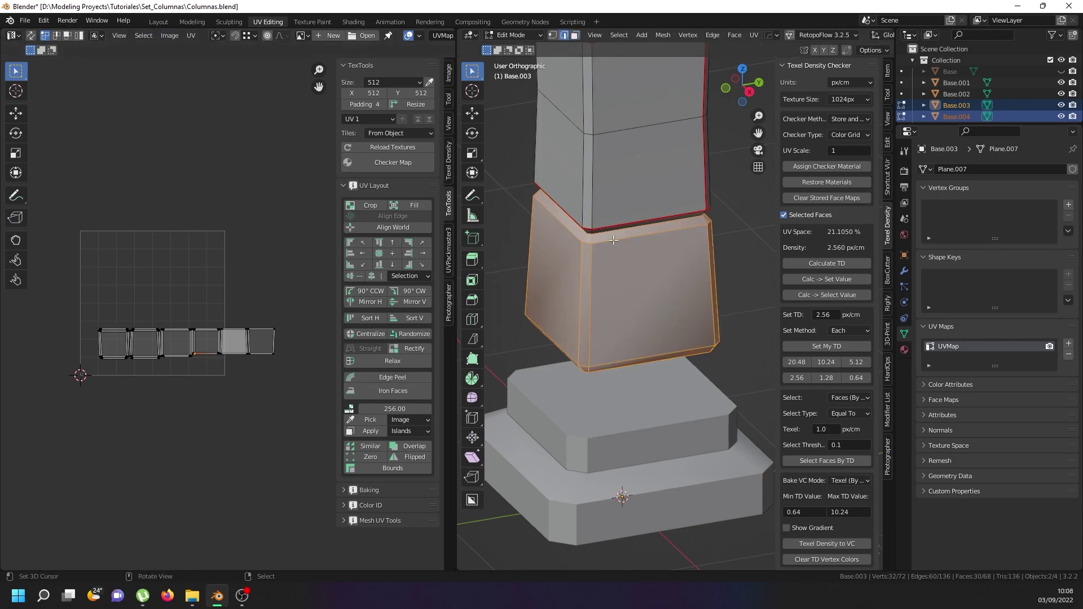
left_click(598, 281)
key("u")
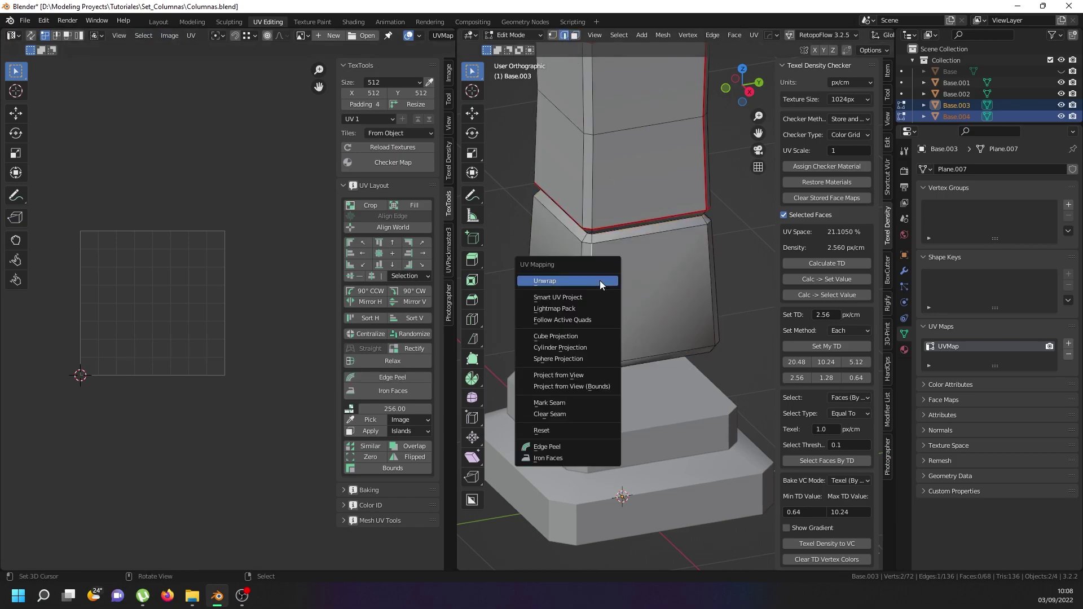
left_click(577, 405)
Try to unwrap the whole lower block with its single vertical seam, then undo the unwrap
key("a")
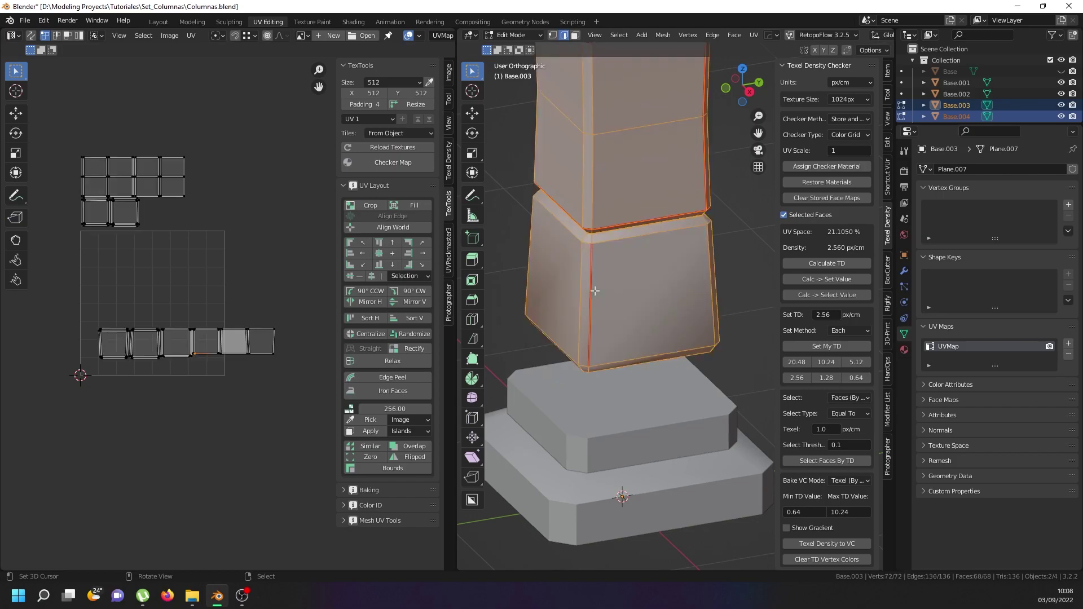
left_click(595, 291)
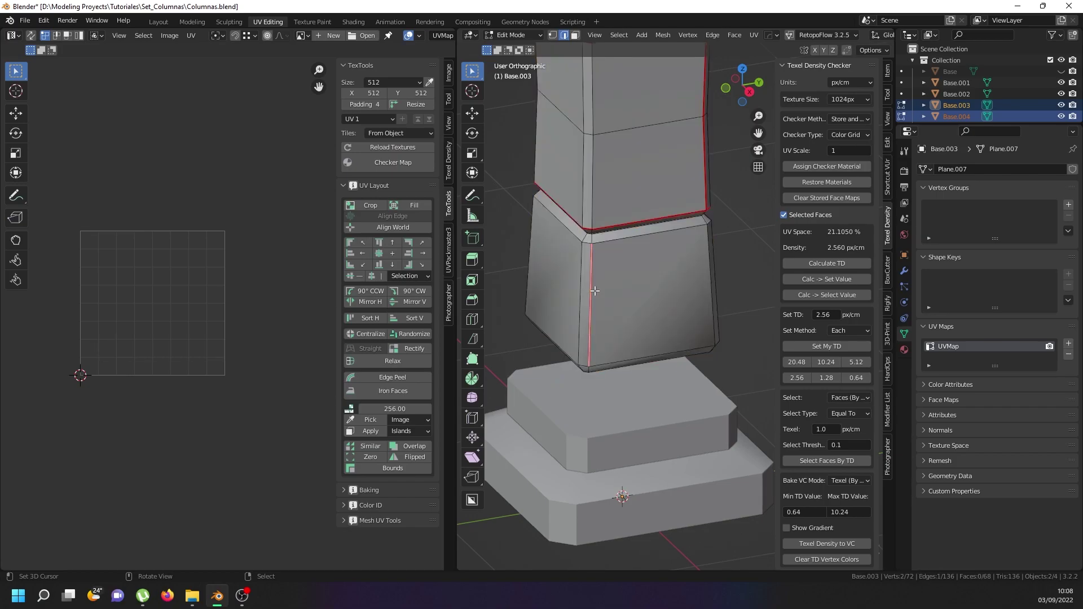
key("l")
key("u")
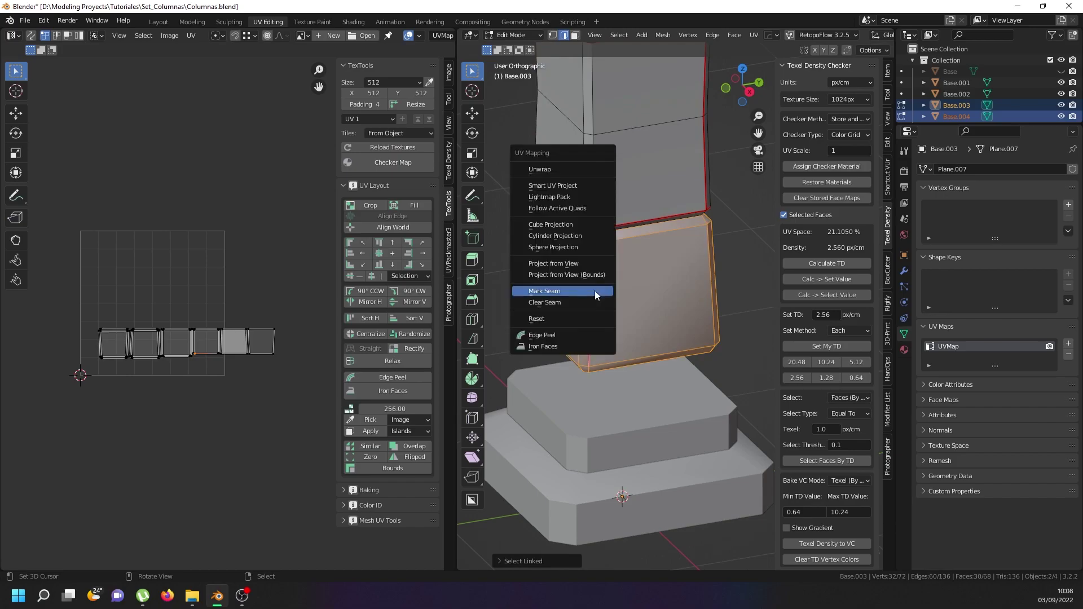
left_click(574, 172)
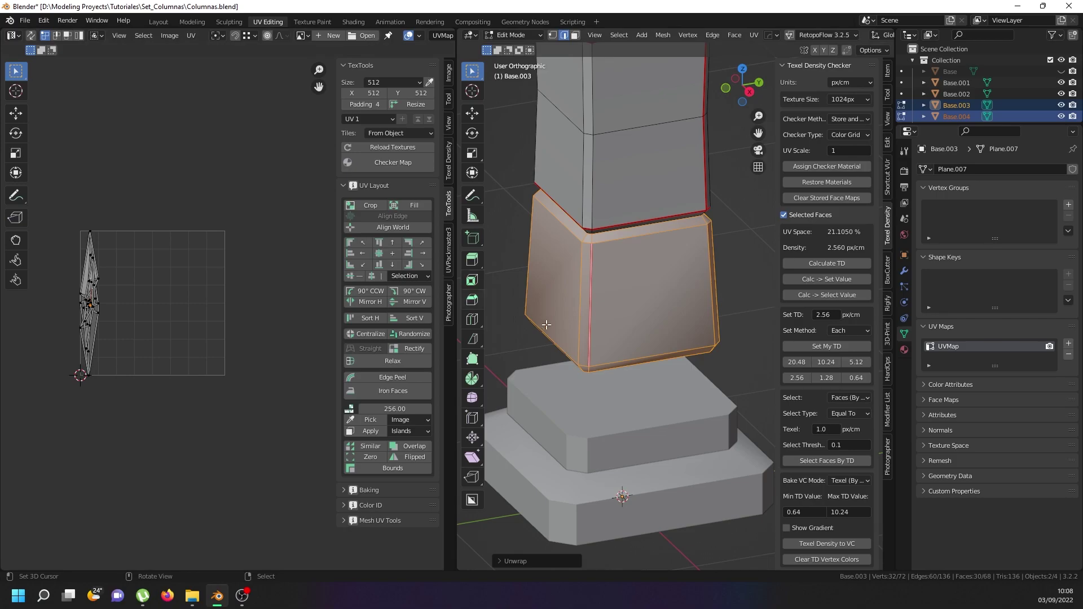
key("ctrl+z")
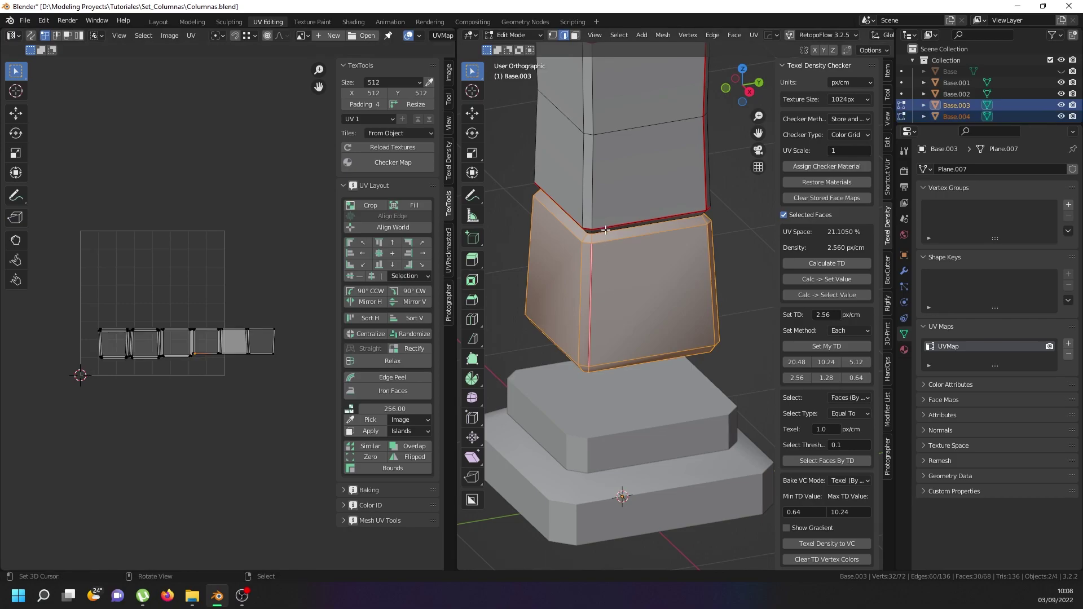
Try to unwrap all faces of both blocks together, inspect the resulting UV islands, then undo the unwrap
key("a")
key("a")
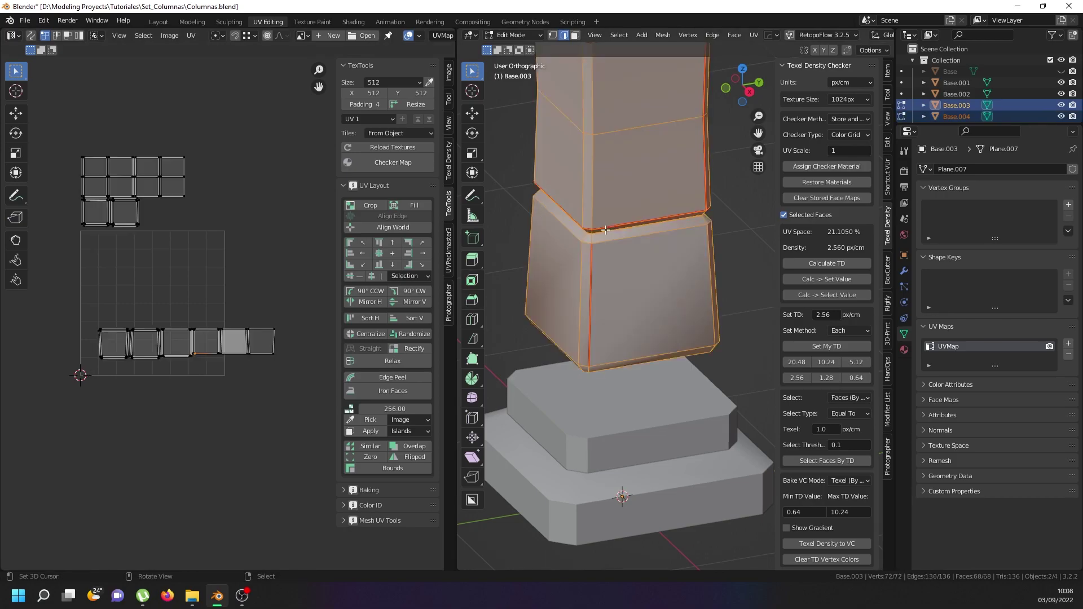
key("u")
left_click(224, 231)
scroll(157, 293, "up", 4)
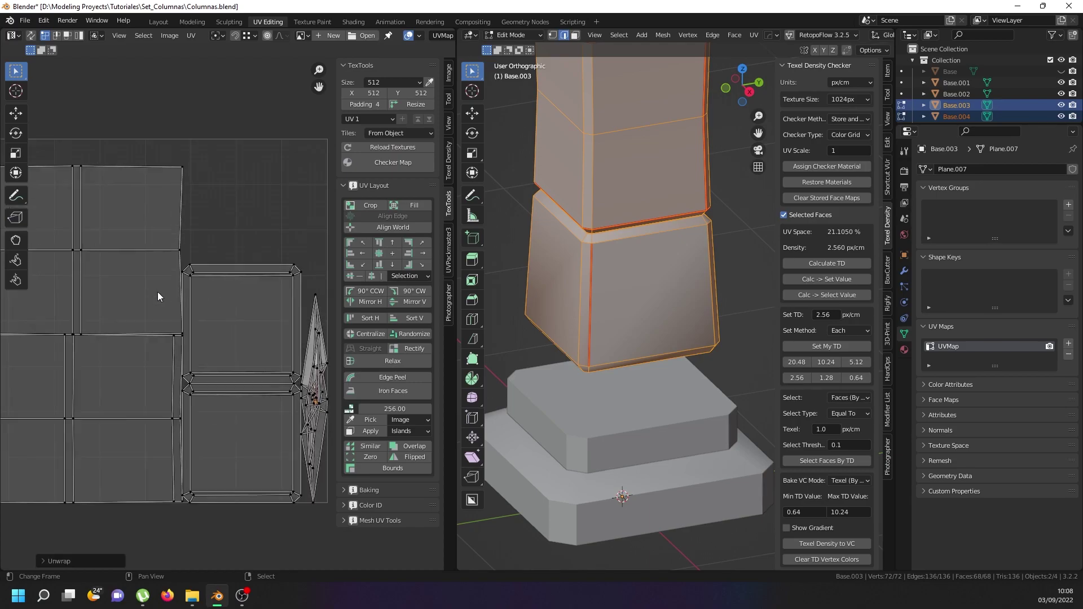
scroll(204, 286, "down", 3)
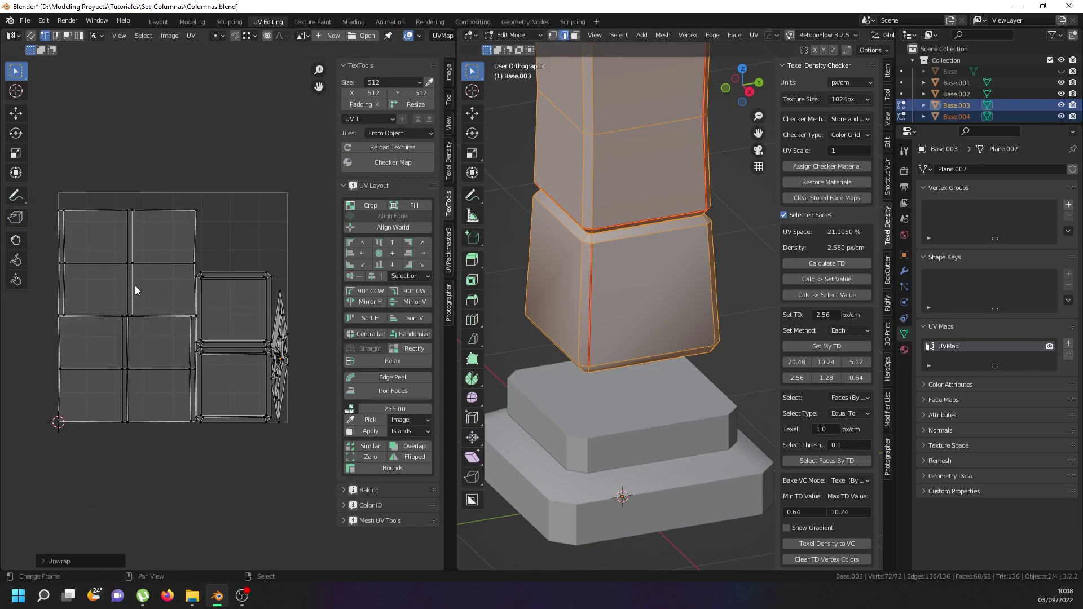
scroll(260, 332, "up", 8)
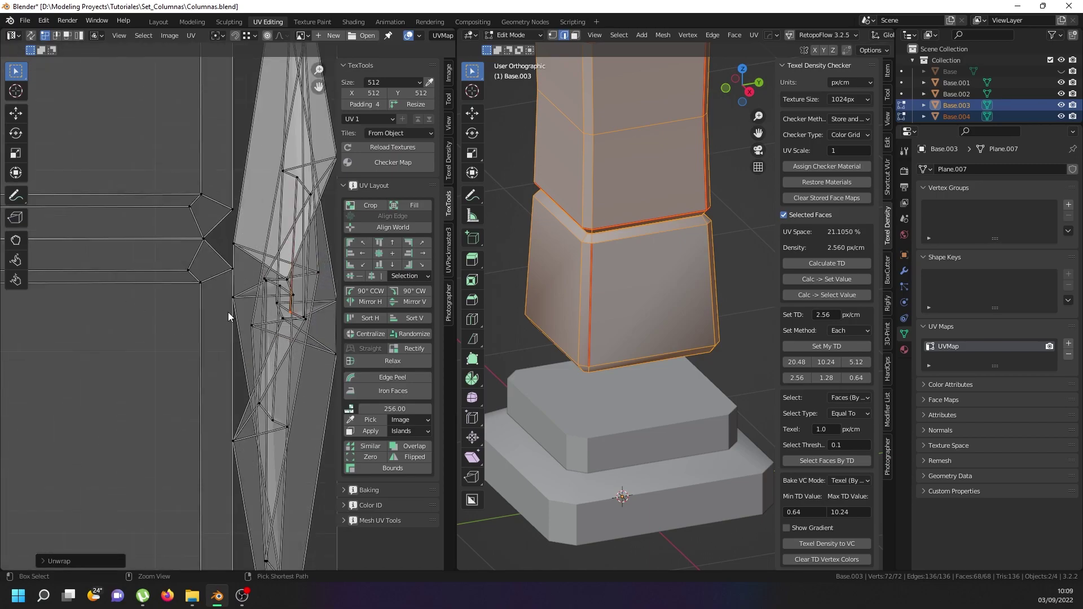
key("ctrl+z")
scroll(228, 312, "down", 8)
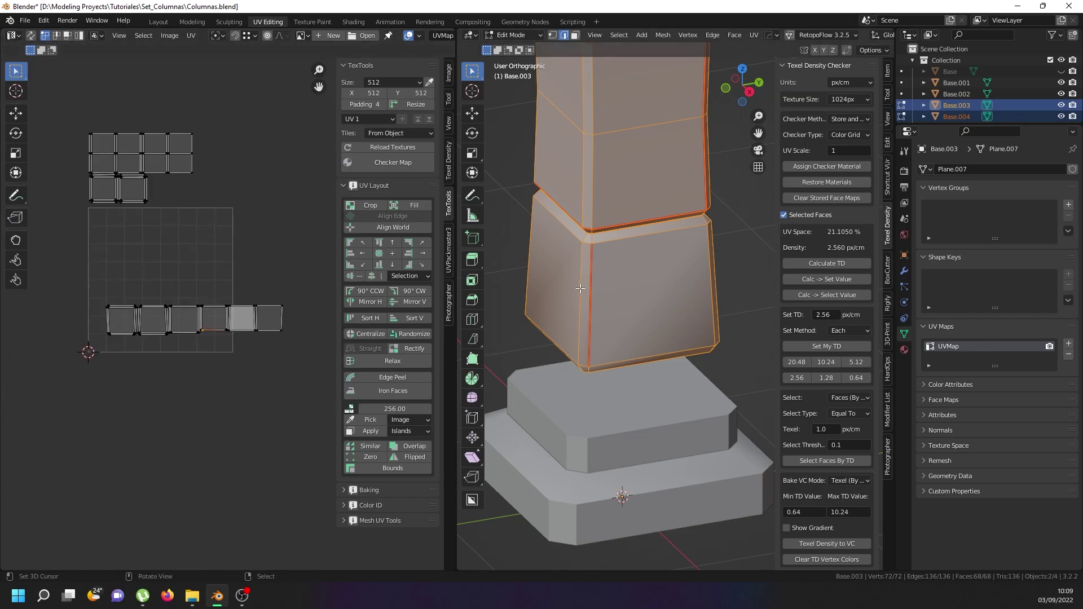
Mark seams on the edge loops around the lower block's top and bottom, together with the vertical corner edge
scroll(597, 233, "up", 5)
left_click(597, 234, "alt")
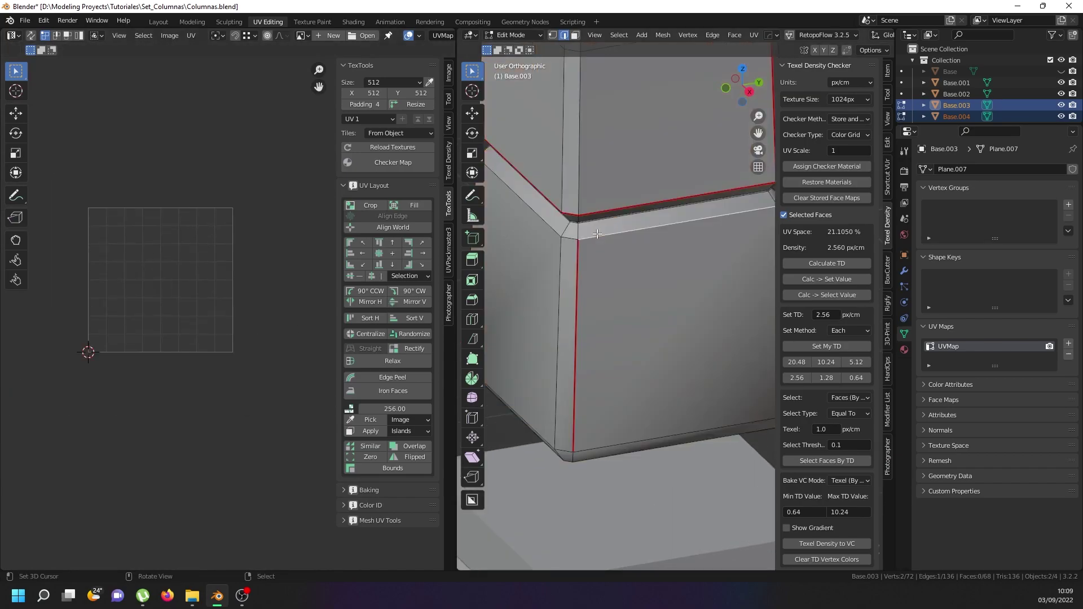
left_click(573, 453, "alt+shift")
scroll(543, 377, "down", 4)
scroll(544, 376, "up", 4)
left_click(591, 365, "shift")
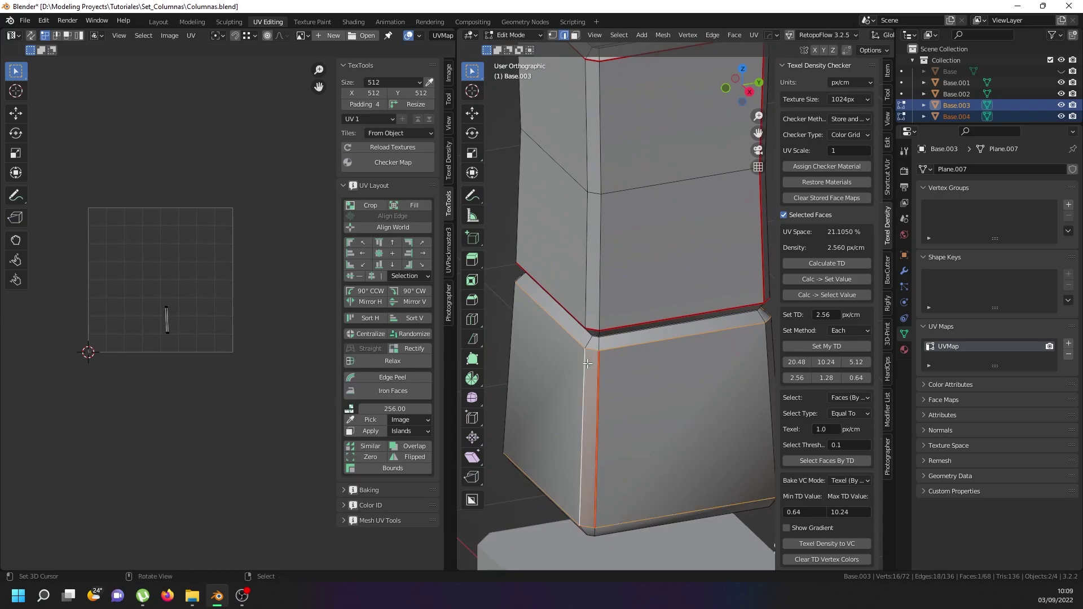
middle_click_drag(588, 364, 598, 383)
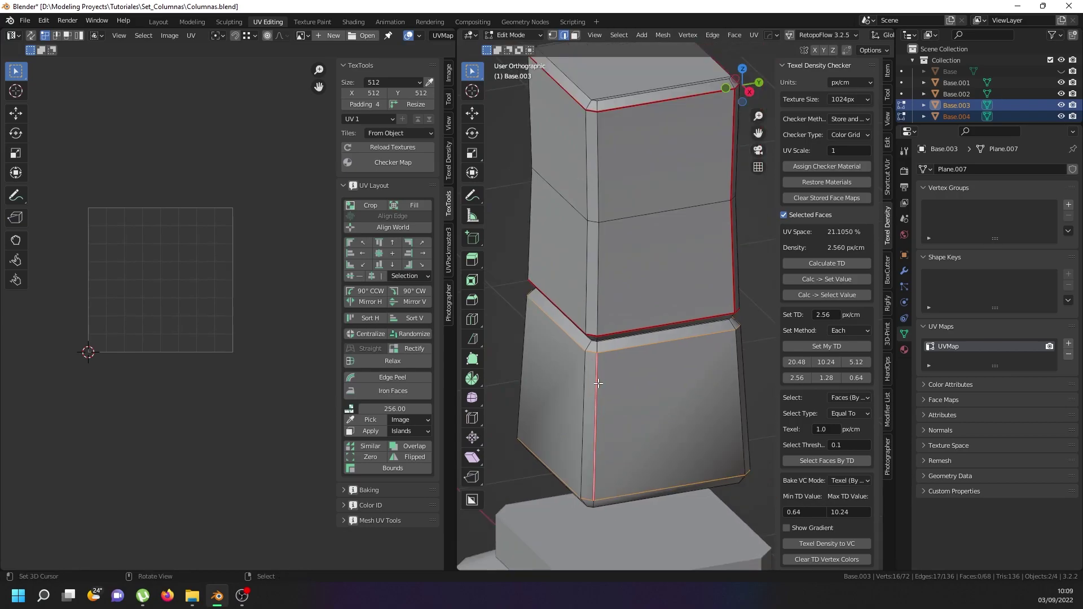
key("u")
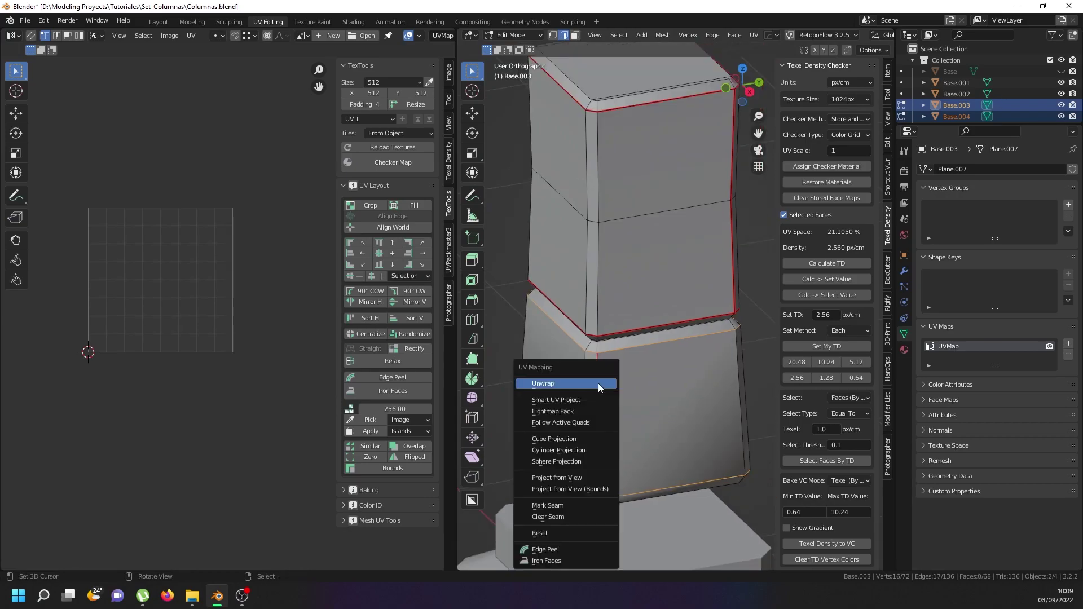
left_click(570, 504)
Mark seams on the lower block's seamed front vertical edge and on a vertical edge at the opposite corner
left_click(593, 415)
key("u")
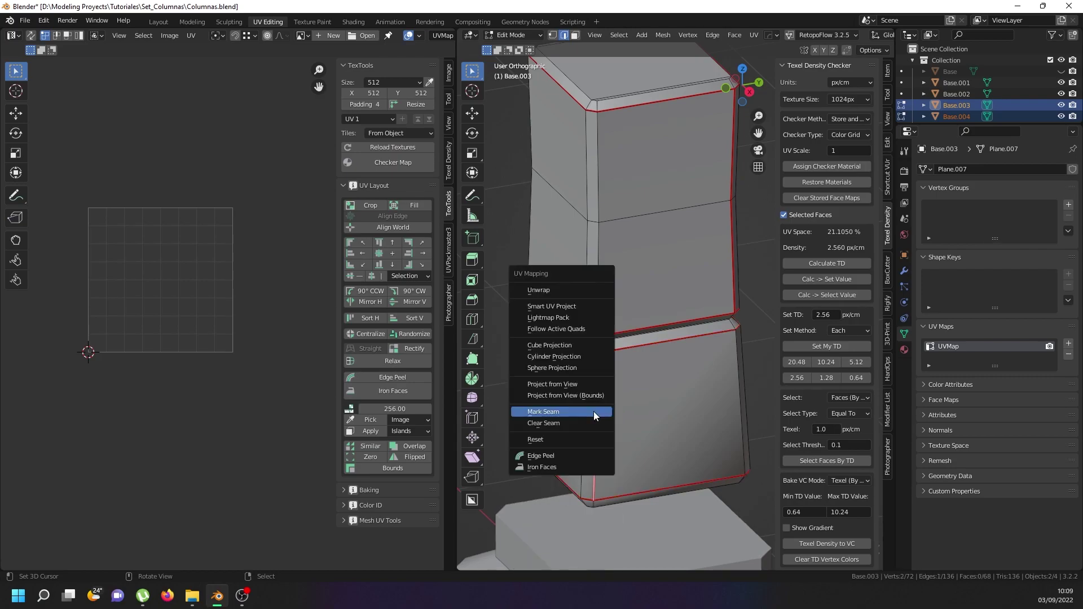
left_click(593, 414)
key("u")
left_click(595, 425)
middle_click_drag(557, 413, 657, 415)
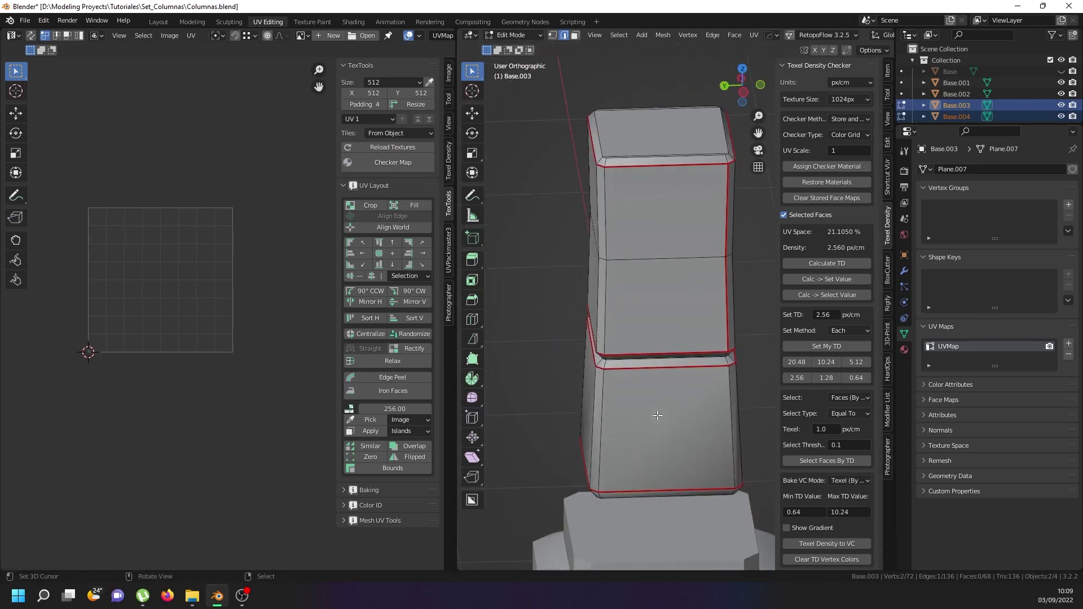
scroll(630, 401, "up", 2)
left_click(571, 396, "shift")
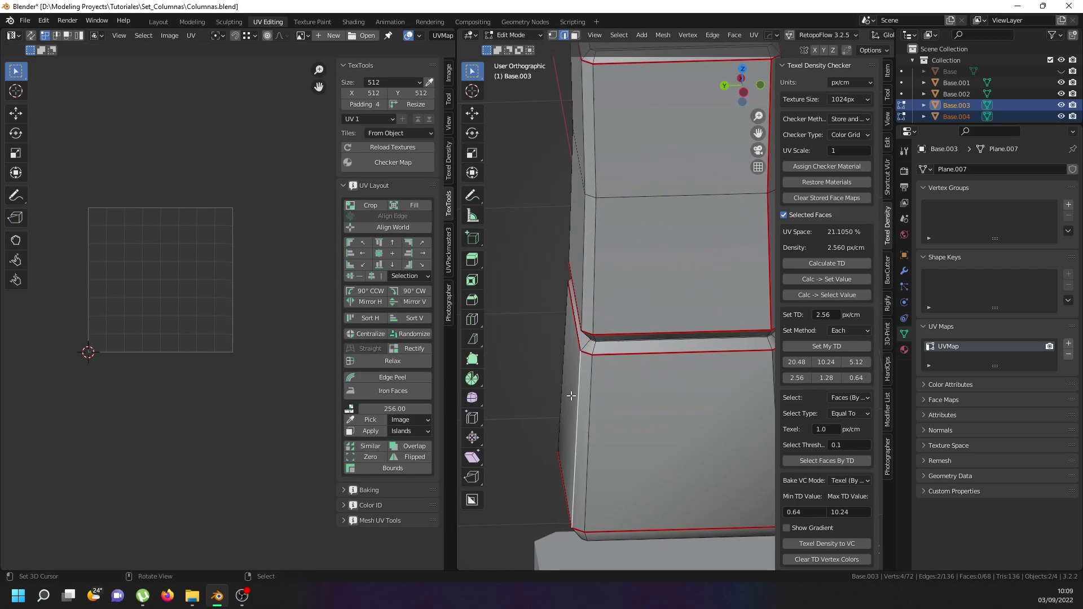
key("u")
left_click(568, 396)
key("u")
left_click(558, 380)
Select only the lower block's linked geometry and unwrap it along the marked seams
key("a")
key("u")
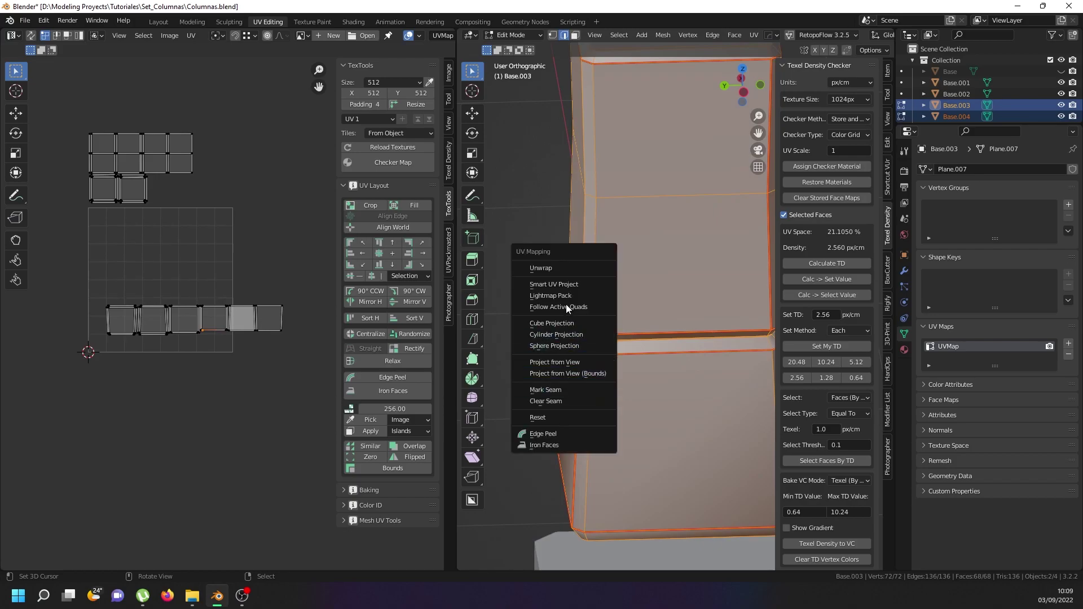
left_click(658, 360)
key("ctrl+l")
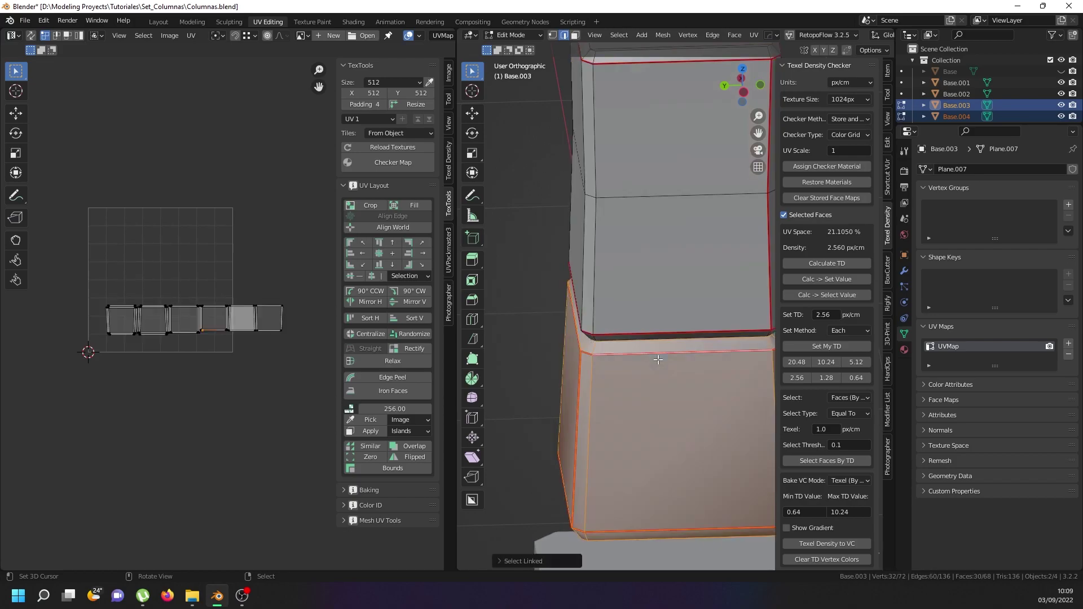
key("u")
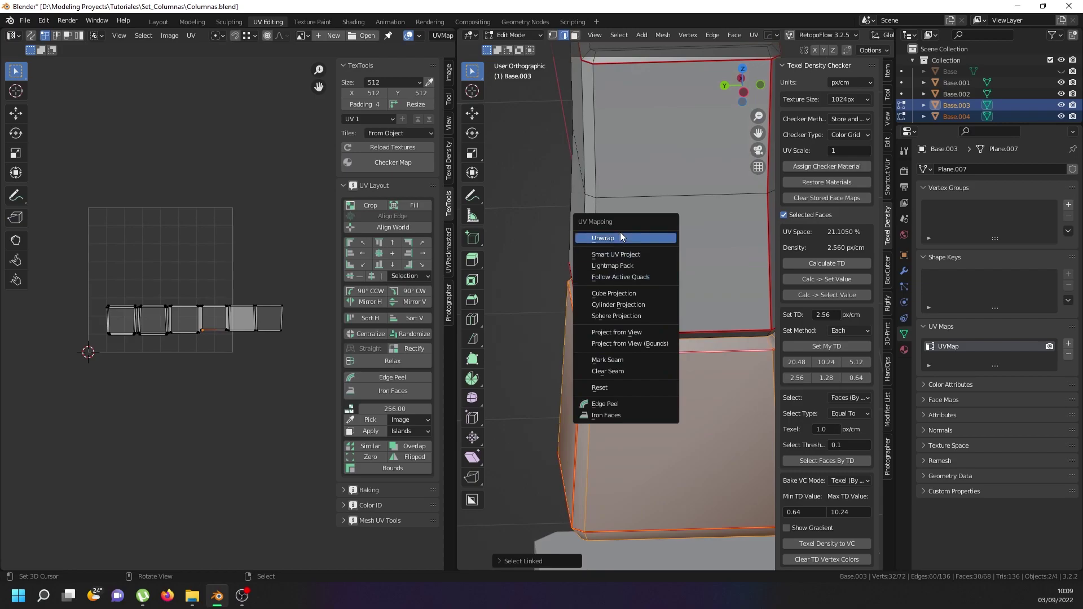
left_click(620, 232)
scroll(86, 302, "up", 4)
scroll(95, 285, "down", 3)
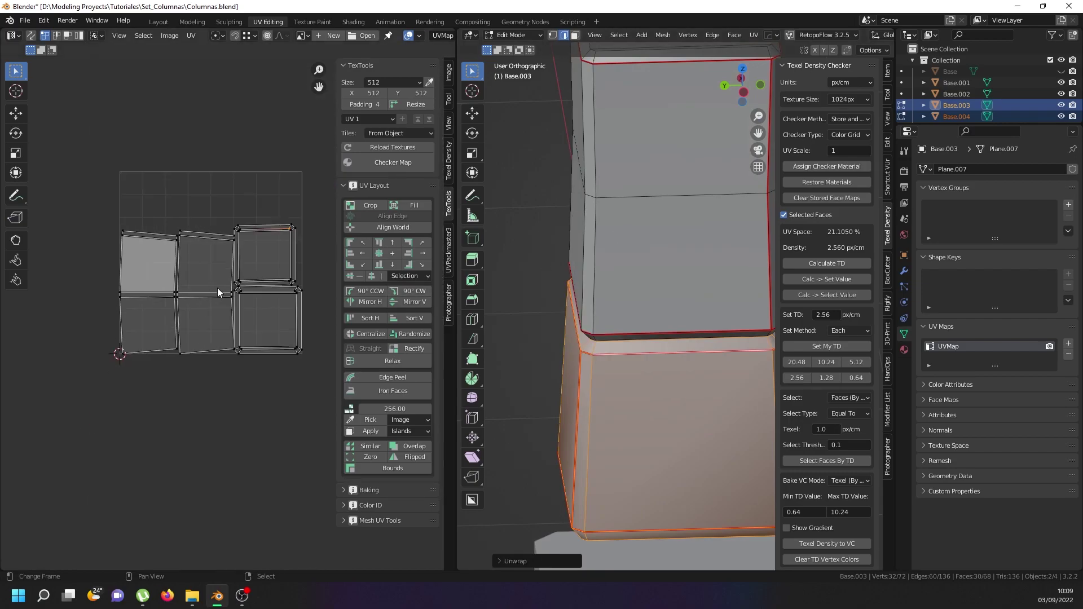
Select all faces and UV islands of both blocks and set their texel density to 2.56 px/cm
scroll(252, 292, "up", 1)
scroll(252, 293, "up", 2)
scroll(191, 355, "down", 3)
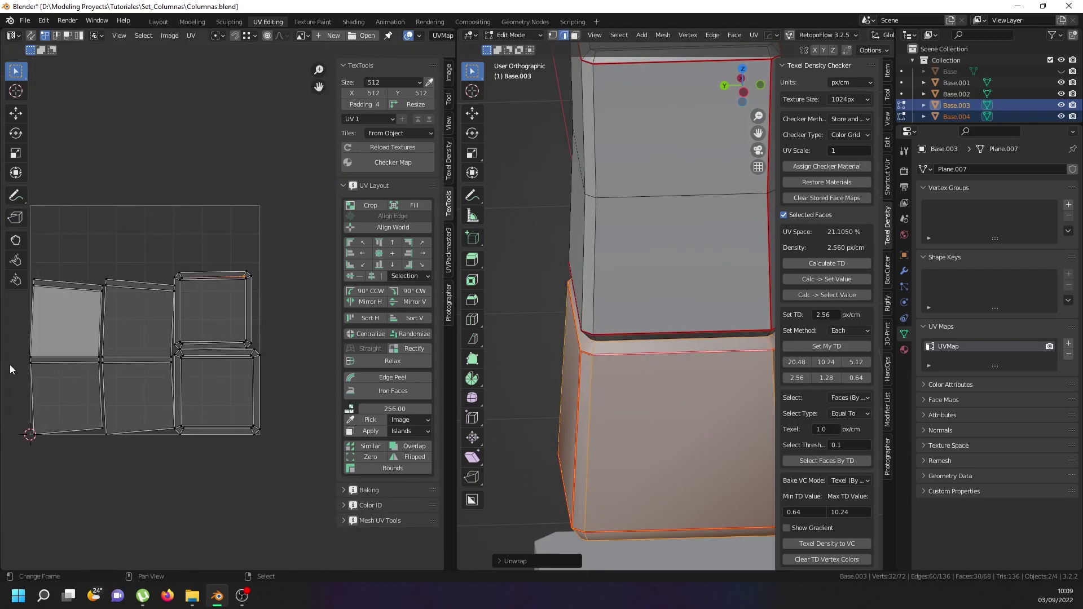
left_click(28, 377, "alt")
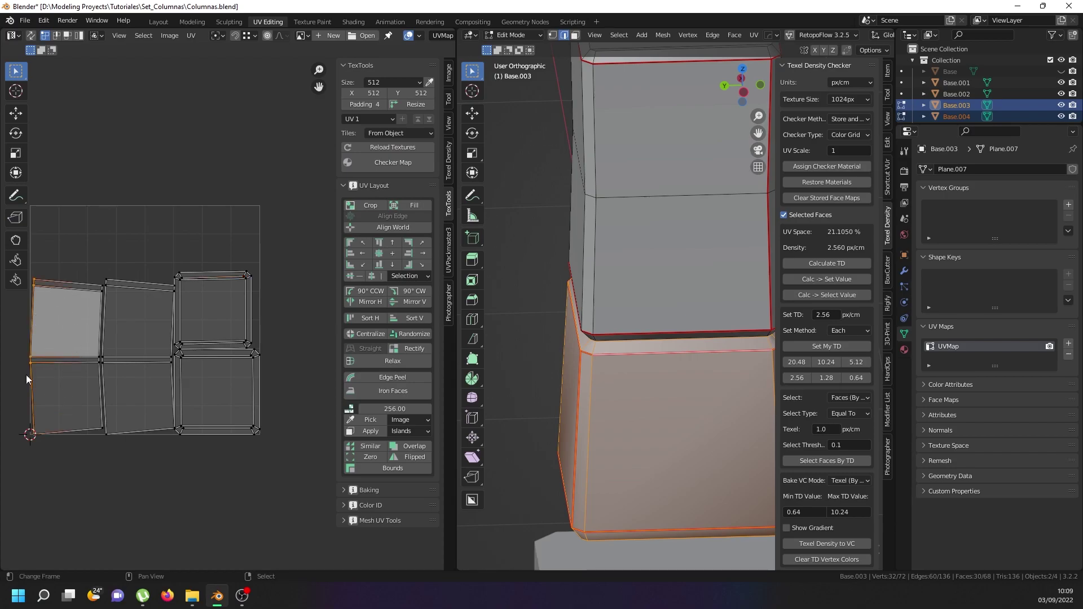
middle_click_drag(69, 381, 144, 380)
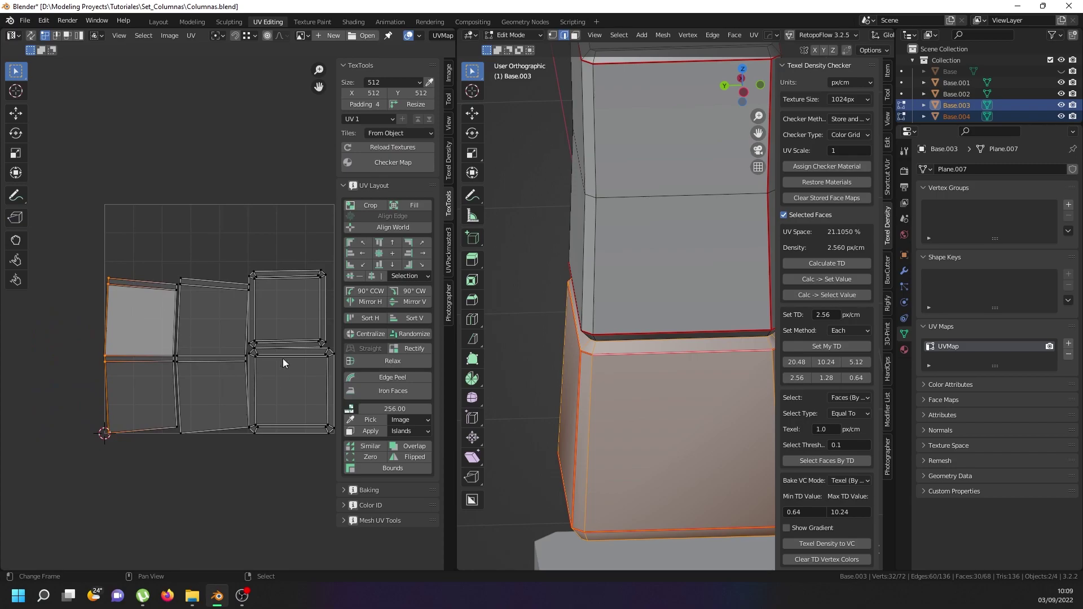
scroll(188, 428, "down", 2)
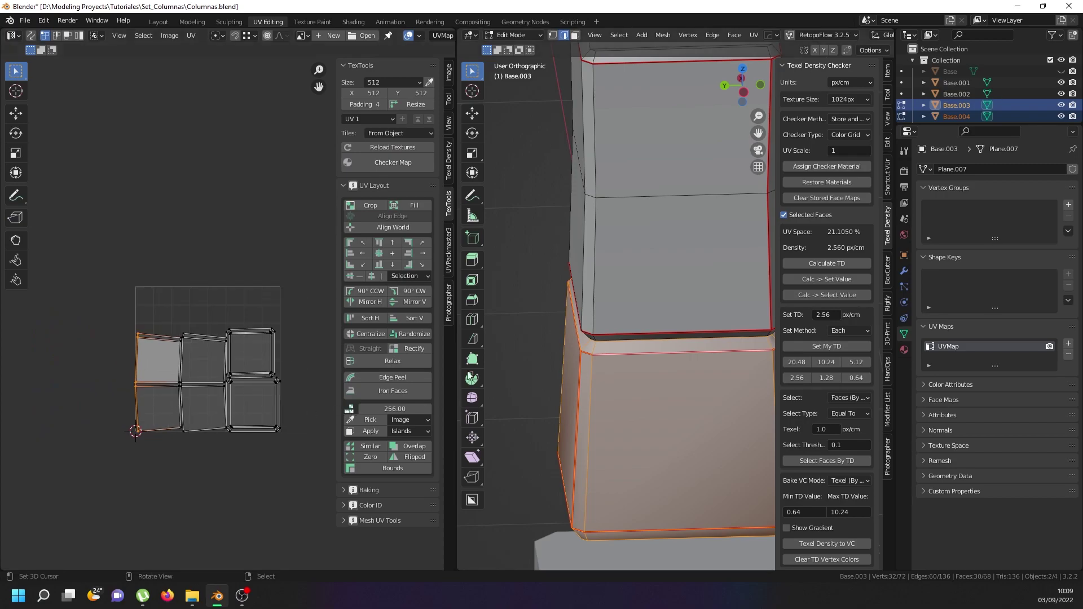
key("a")
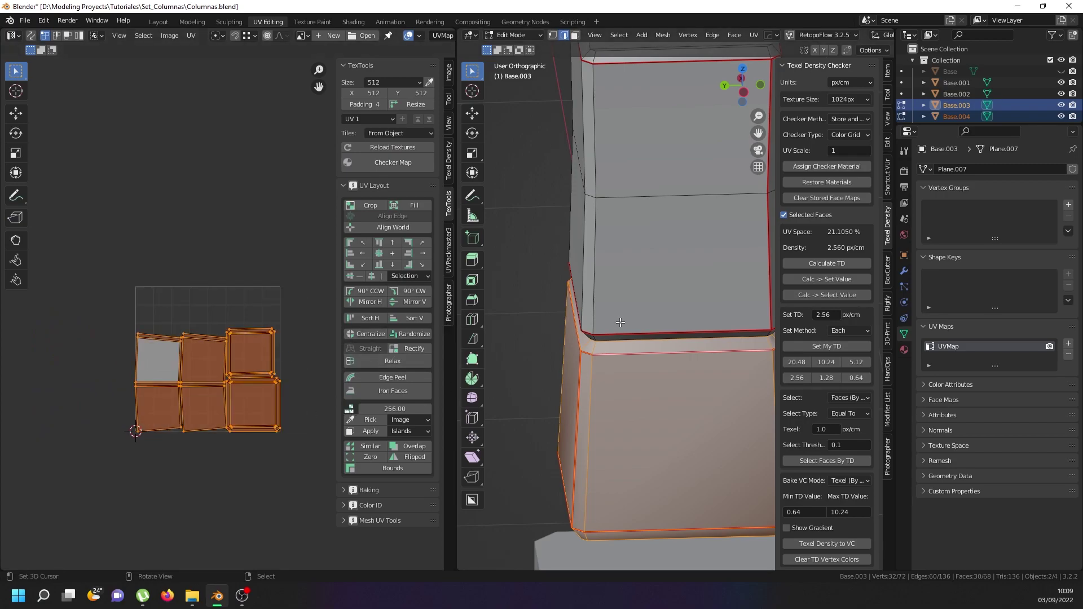
key("a")
left_click(202, 305)
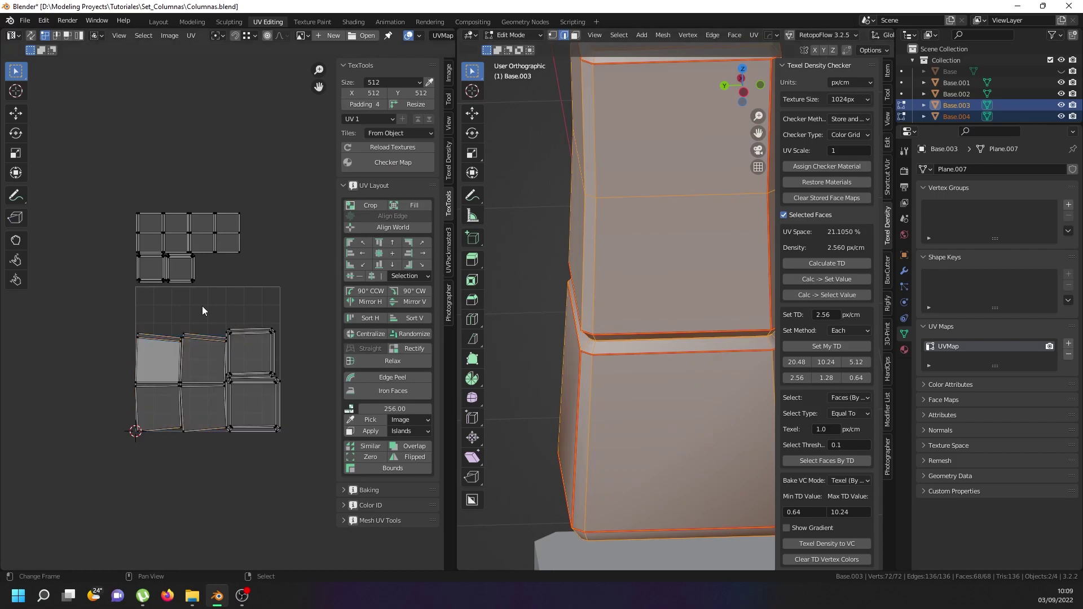
key("a")
left_click(835, 341)
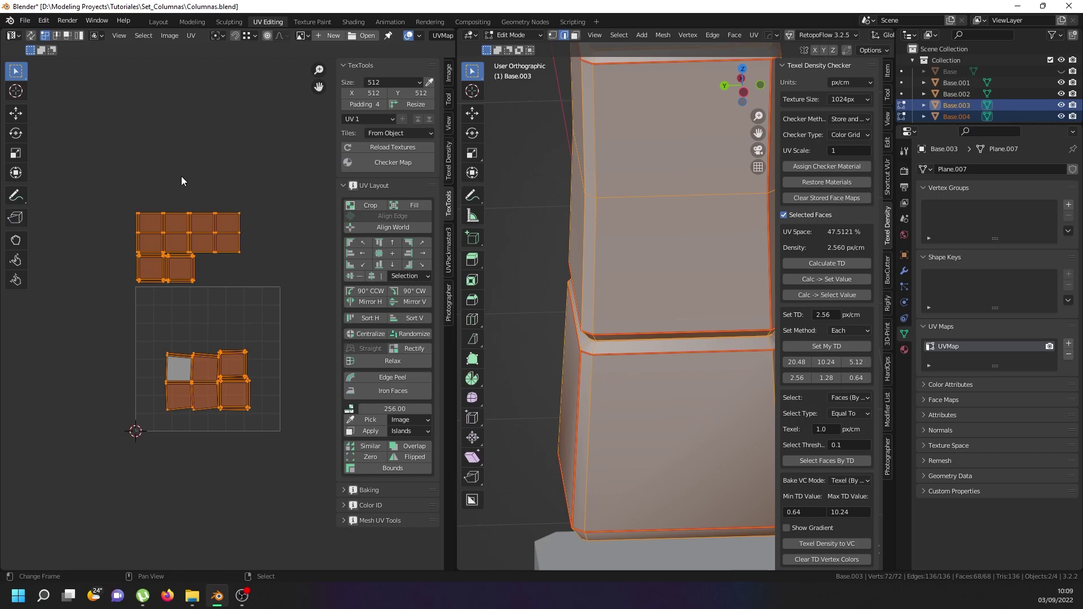
Straighten the outer left edge loop of the lower block's first side island by scaling it to 0 along X
left_click(174, 378)
scroll(172, 380, "up", 5)
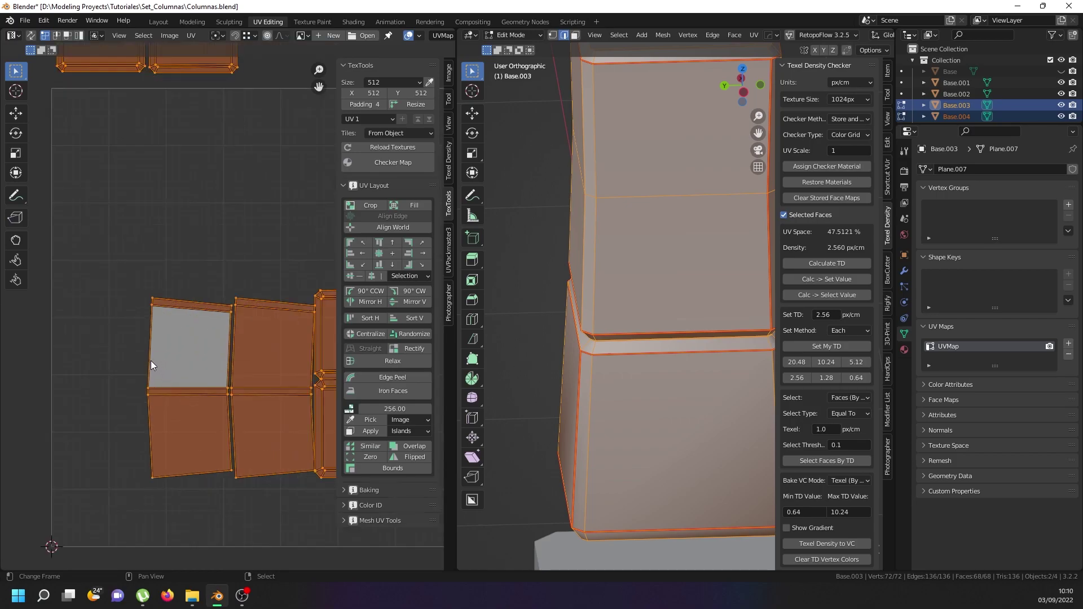
key("s")
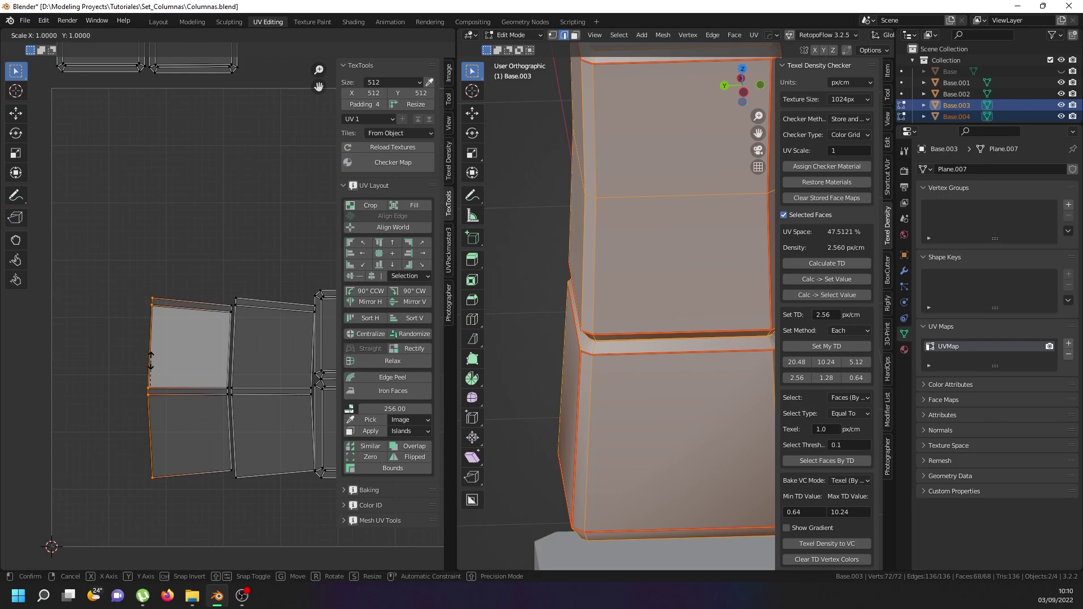
key("x")
key("0")
key("Return")
Straighten the first side island's right edge loop by scaling it to 0 along X
left_click(228, 352)
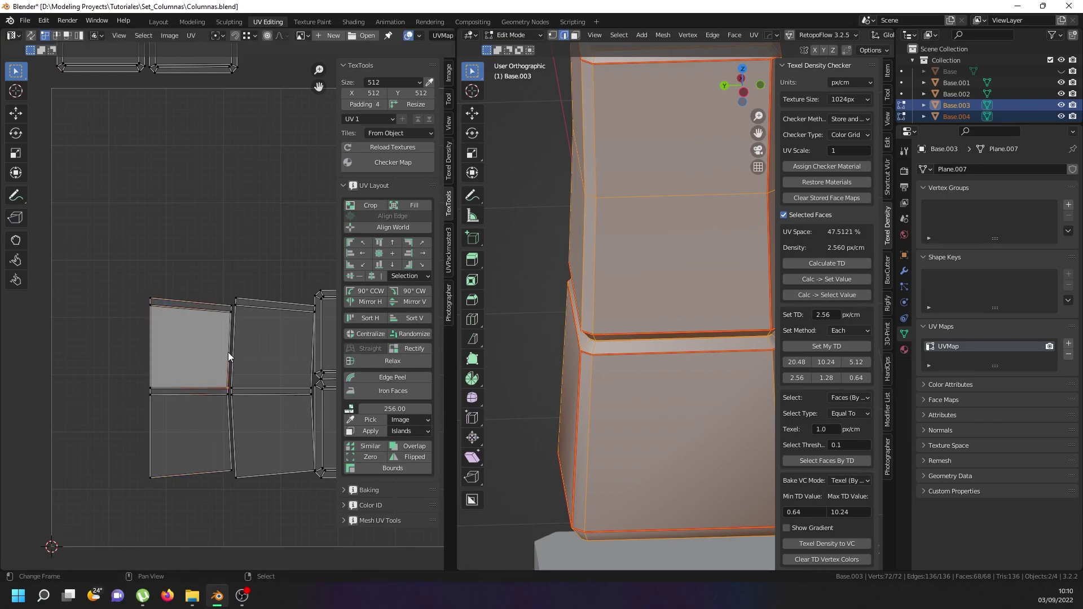
key("s")
key("x")
key("0")
key("Return")
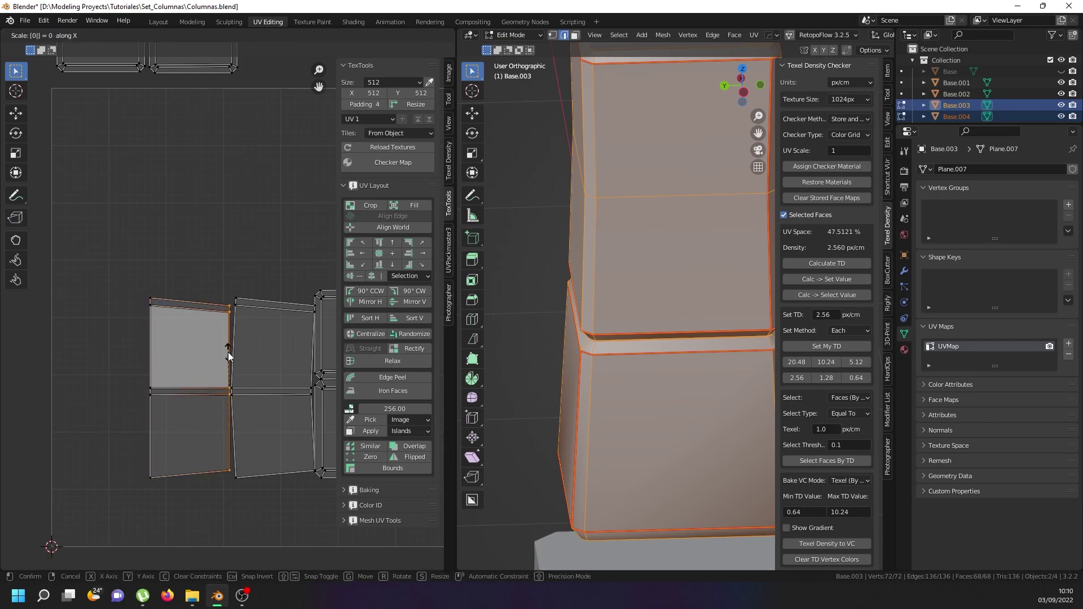
Try to flatten the first side island's slanted upper edge by scaling it to 0 along Y
left_click(200, 303)
key("s")
key("y")
key("0")
key("Return")
Try to straighten the second side island's left edge loop along X, then undo the scaling
left_click(235, 334)
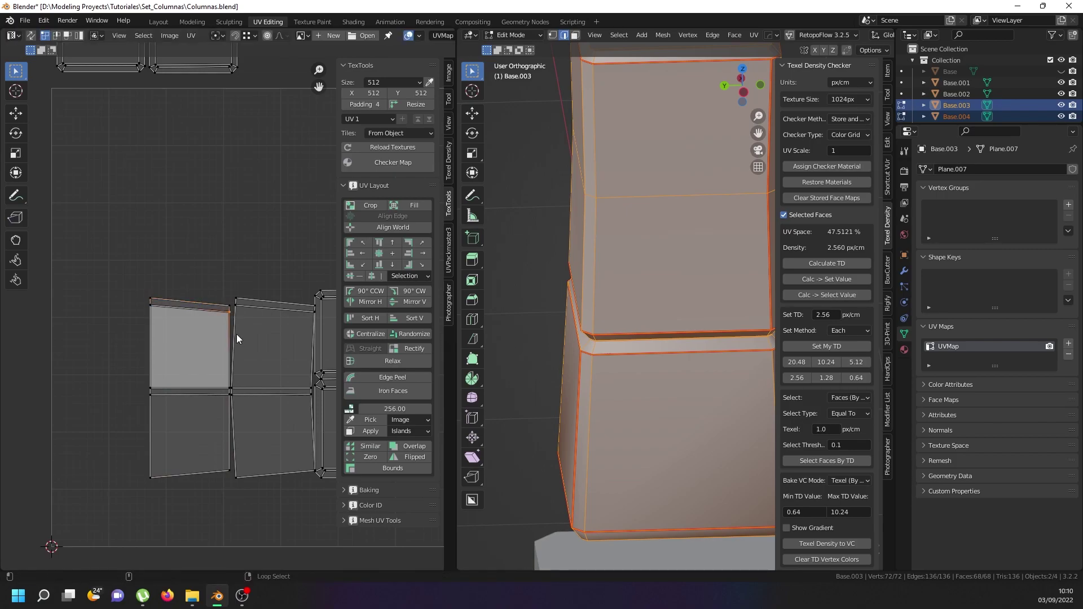
middle_click_drag(241, 335, 189, 350)
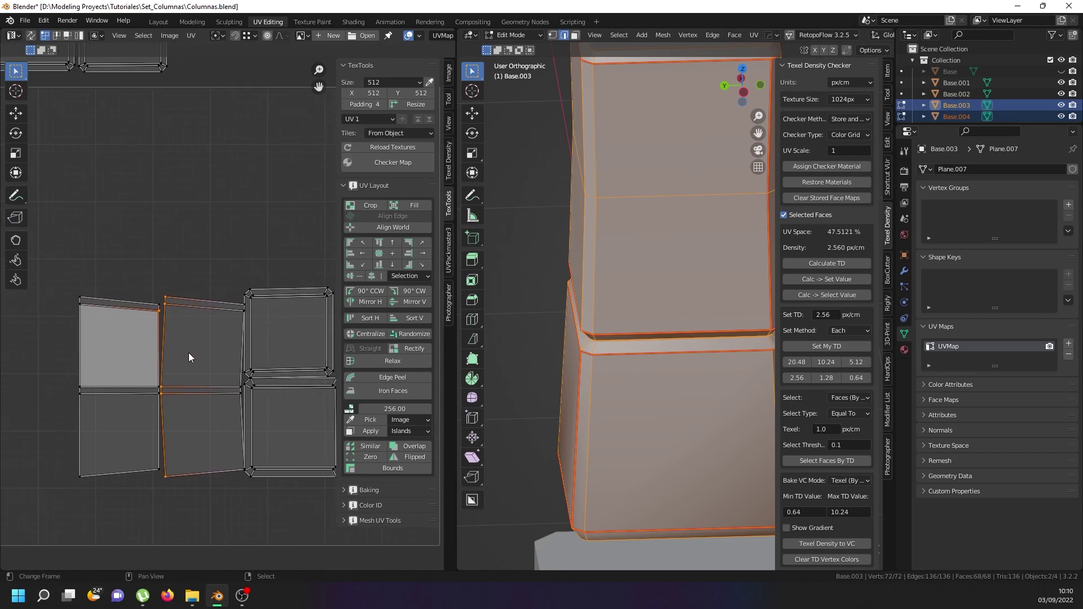
key("s")
key("x")
key("0")
key("Return")
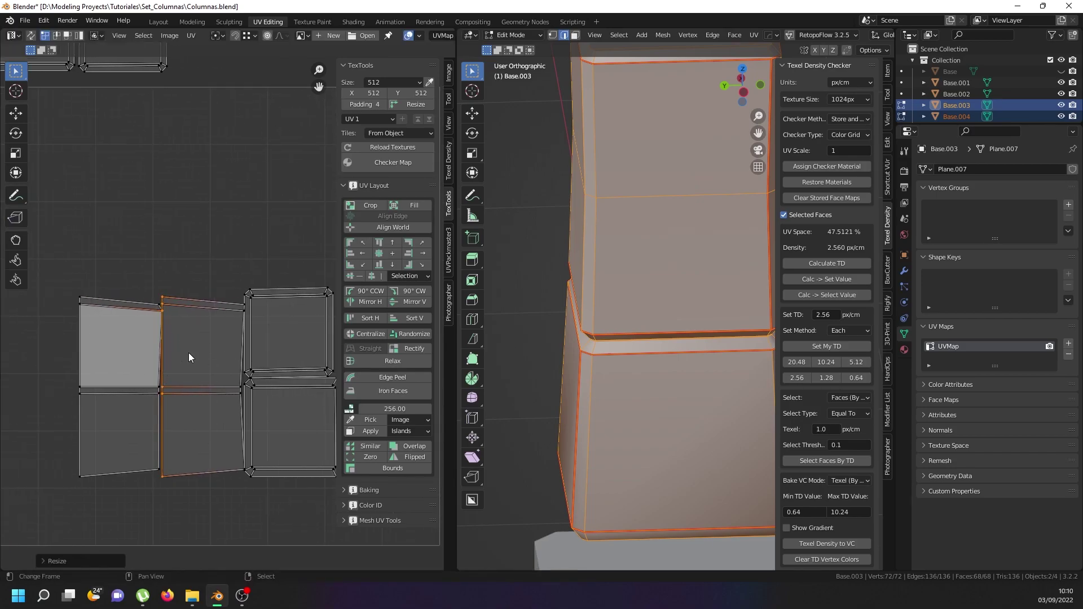
key("ctrl+z")
Select only the second side island's left edge loop and straighten it by scaling to 0 along X
left_click(166, 379)
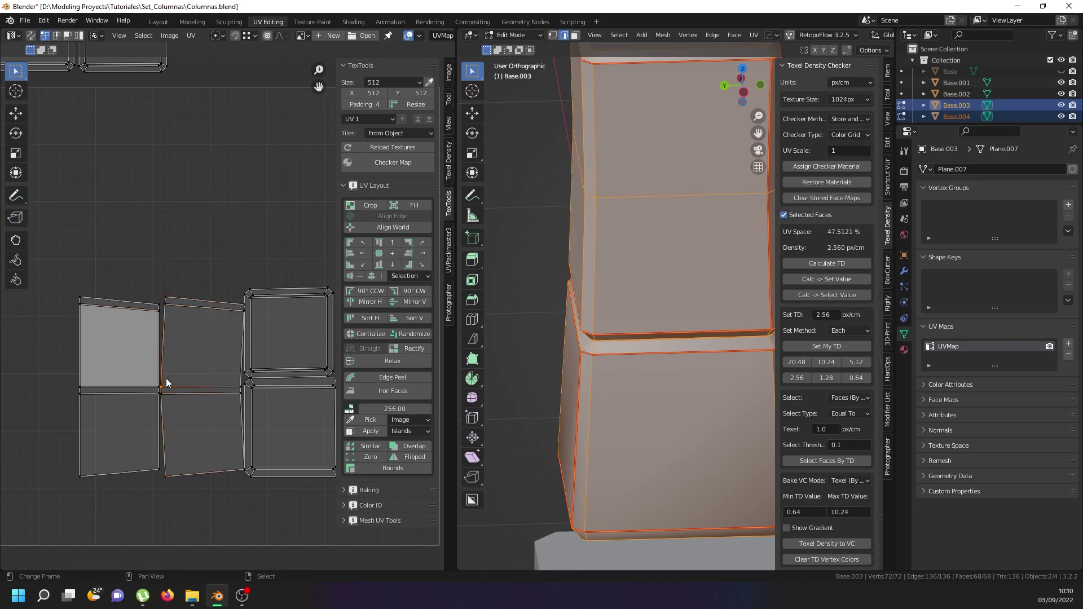
left_click(166, 378, "alt")
key("s")
key("x")
key("0")
key("Return")
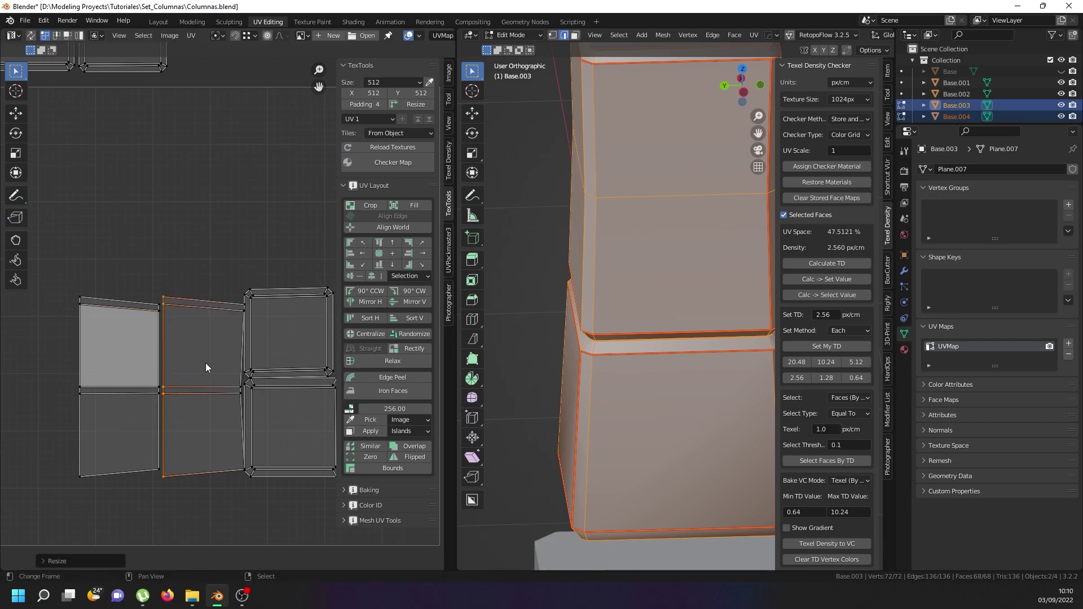
Straighten the second side island's right edge loop by scaling it to 0 along X
left_click(234, 379)
left_click(236, 377, "alt")
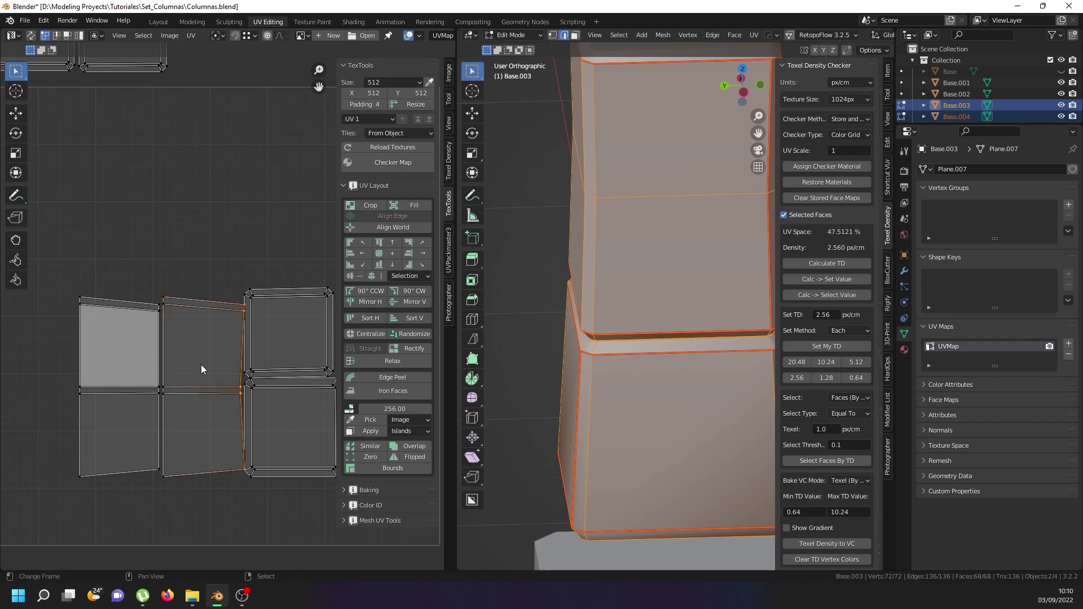
key("s")
key("x")
key("0")
key("Return")
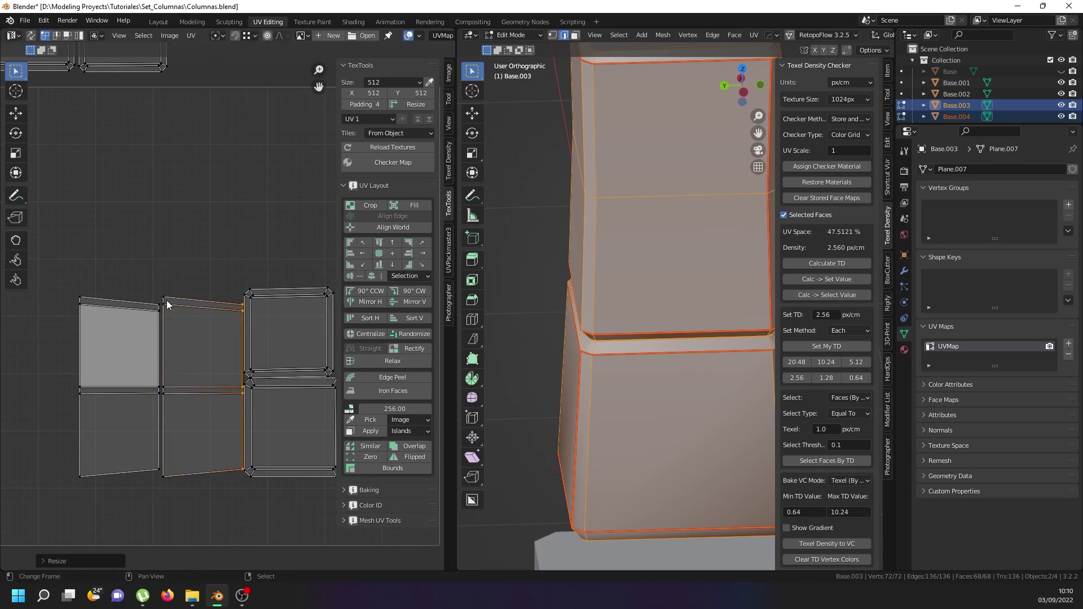
Flatten the topmost edges of both side islands together by scaling them to 0 along Y
left_click(145, 300)
left_click(181, 294, "shift")
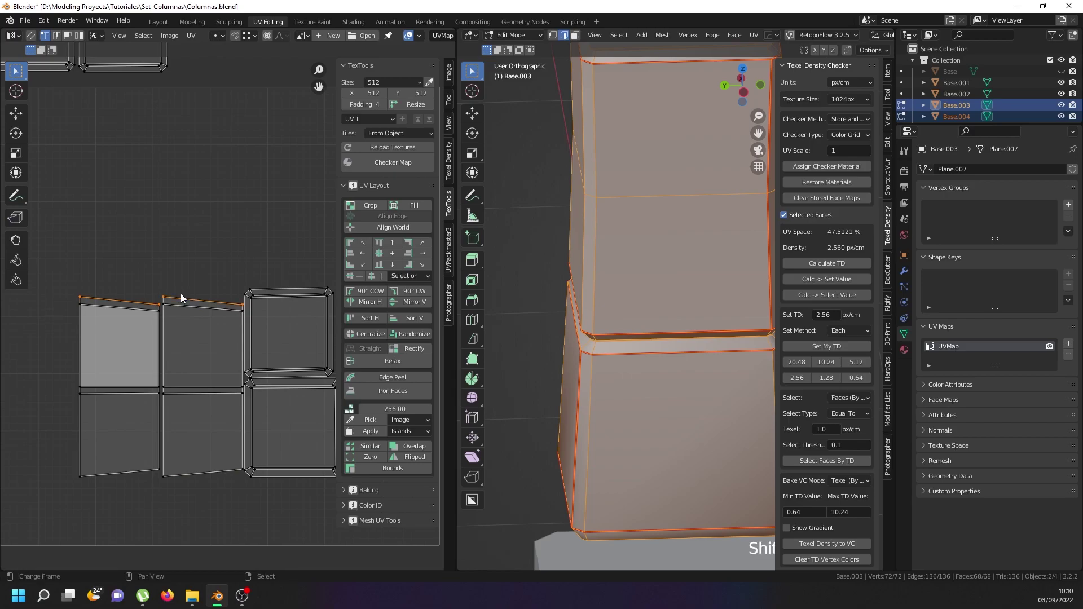
key("s")
key("y")
key("0")
key("Return")
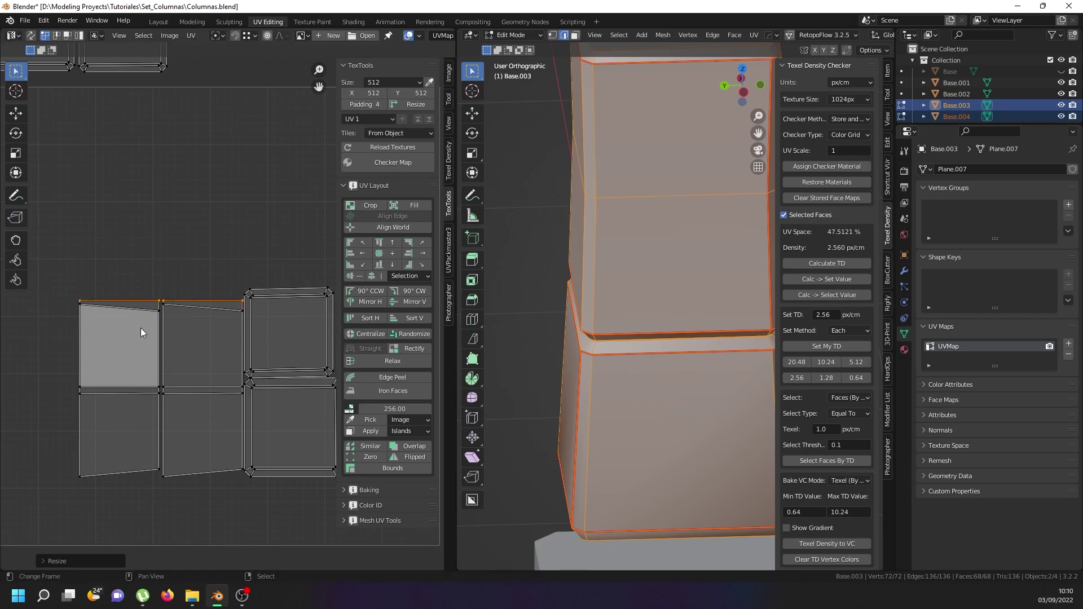
Flatten the second row of horizontal edges, just below the top of both side islands, by scaling to 0 along Y
left_click(146, 308)
left_click(186, 310, "shift")
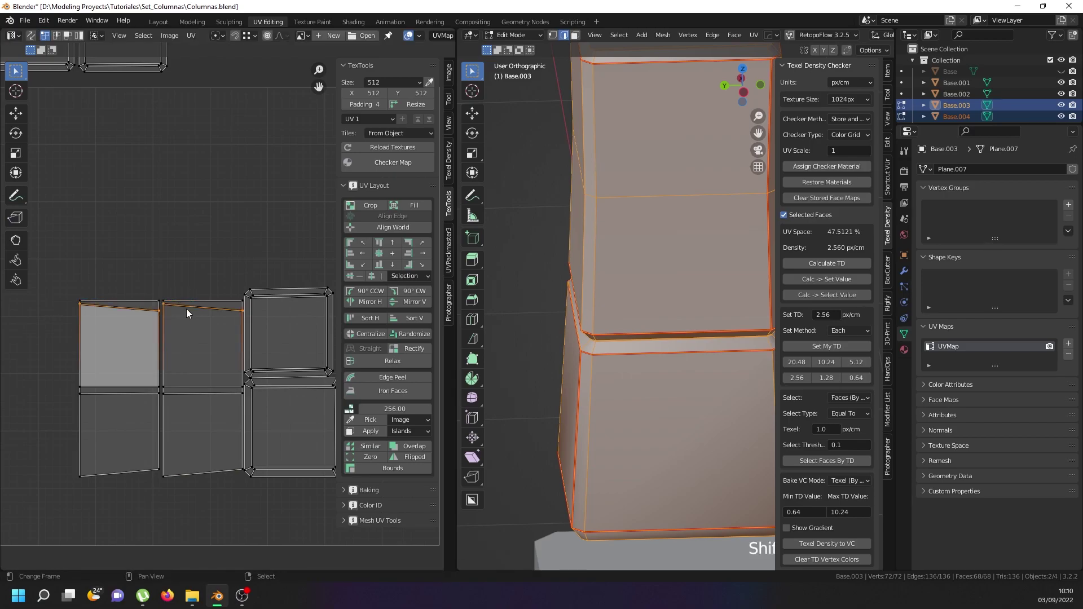
key("s")
key("y")
key("0")
key("Return")
Flatten the upper of the two middle edge rows across both side islands by scaling to 0 along Y
left_click(150, 387)
left_click(175, 384, "shift")
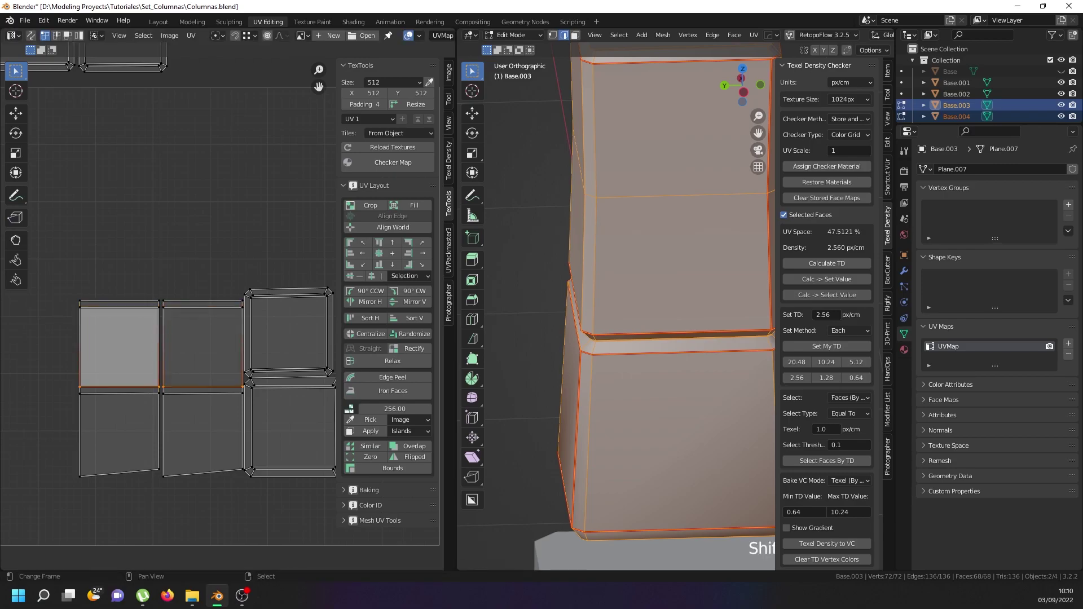
key("s")
key("y")
key("0")
key("Return")
Flatten the lower of the two middle edge rows across both side islands by scaling to 0 along Y
left_click(155, 393)
left_click(155, 392)
left_click(180, 394, "shift")
key("s")
key("y")
key("0")
key("Return")
Flatten the bottom edges of both side islands together by scaling them to 0 along Y
left_click(141, 467)
left_click(172, 474, "shift")
key("g")
key("y")
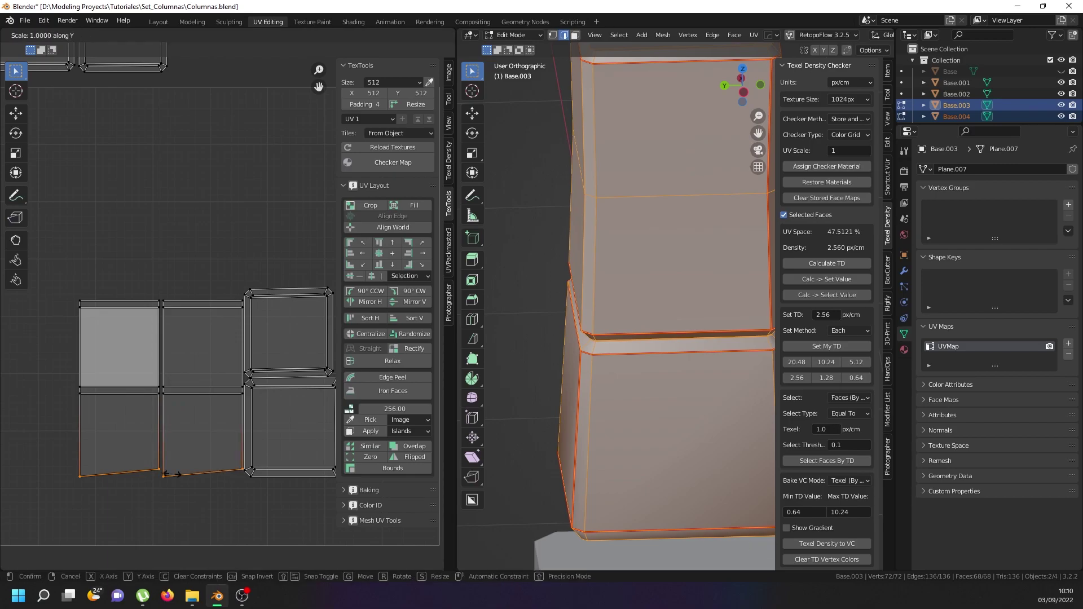
key("0")
key("Return")
Move all UV islands down together so the upper block's islands fit into the UV tile's upper-left corner
scroll(172, 473, "down", 3)
scroll(247, 391, "up", 5)
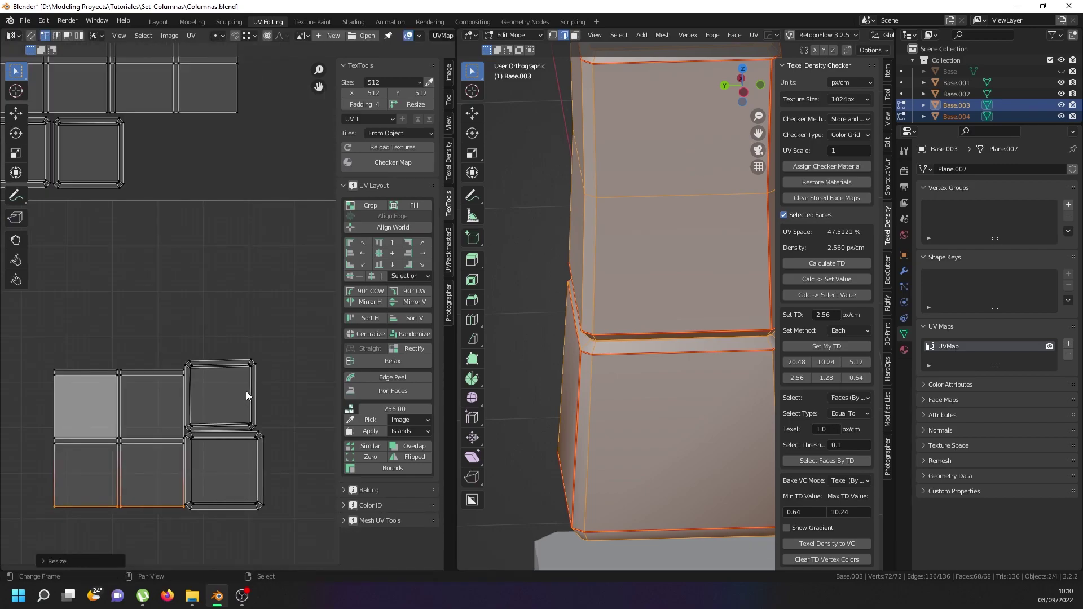
scroll(160, 449, "up", 1)
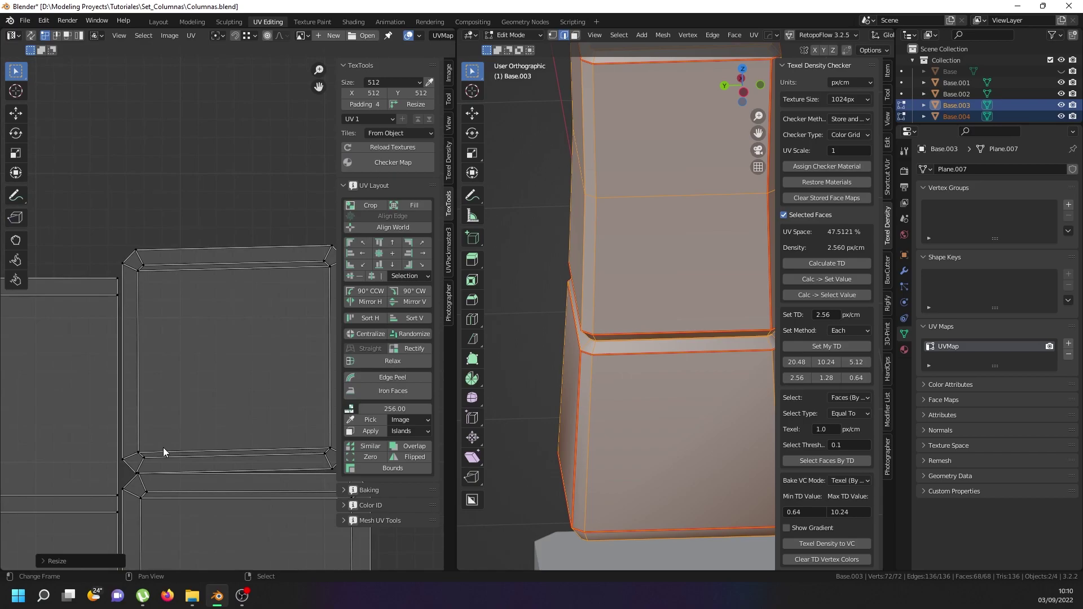
scroll(157, 374, "down", 6)
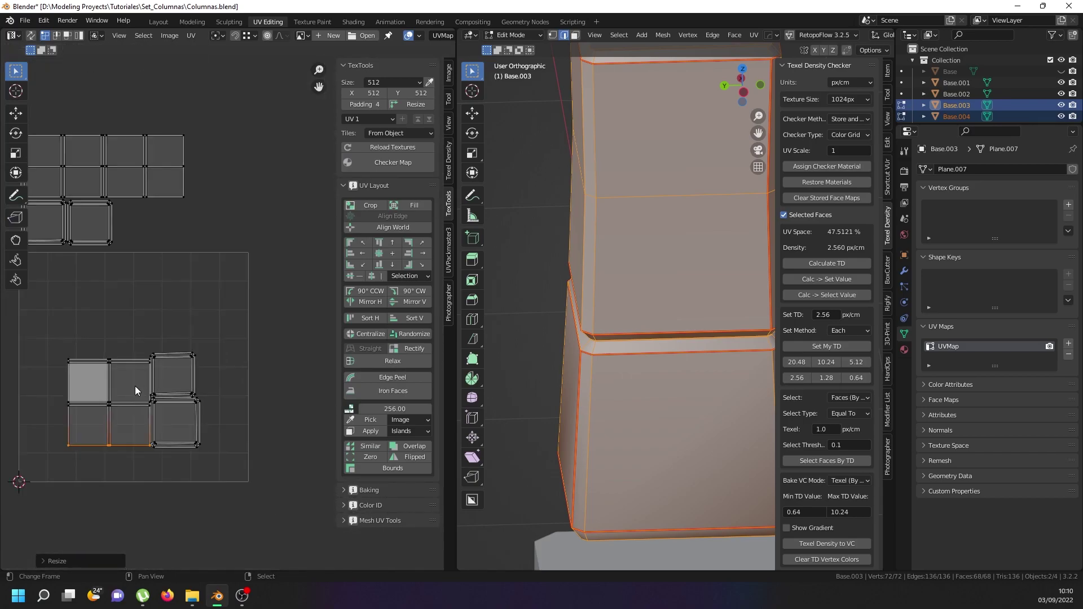
scroll(113, 344, "down", 2)
left_click(140, 301)
key("a")
key("g")
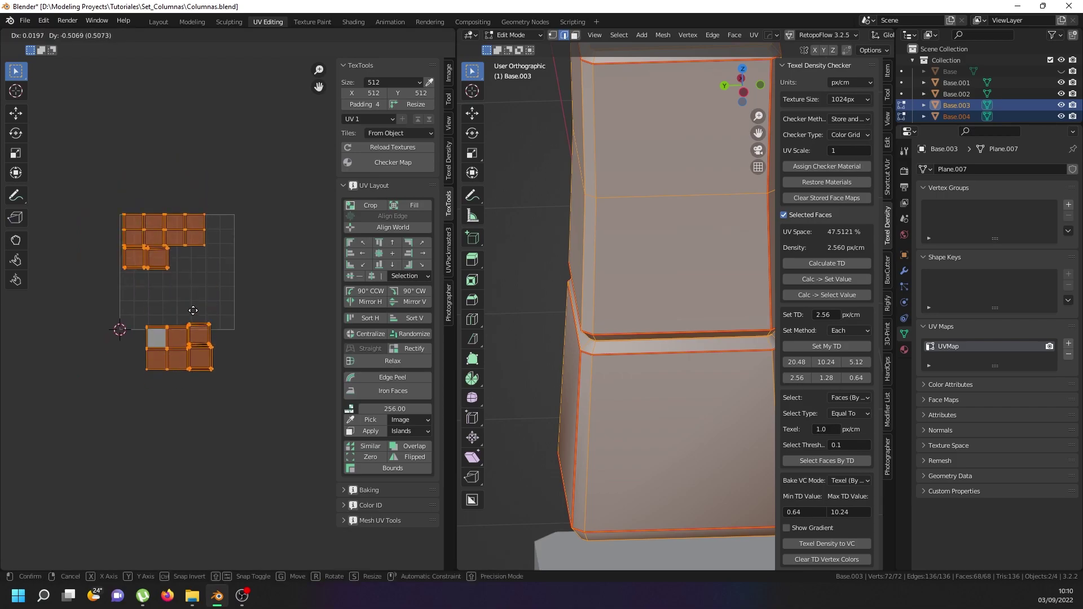
left_click(161, 233)
scroll(160, 232, "up", 4)
key("g")
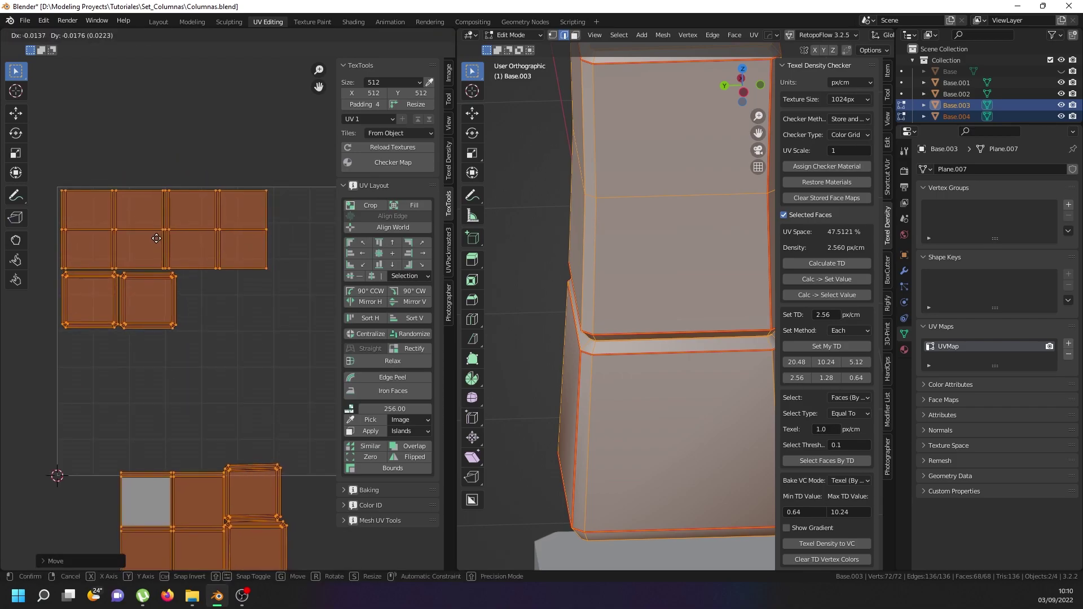
left_click(157, 243)
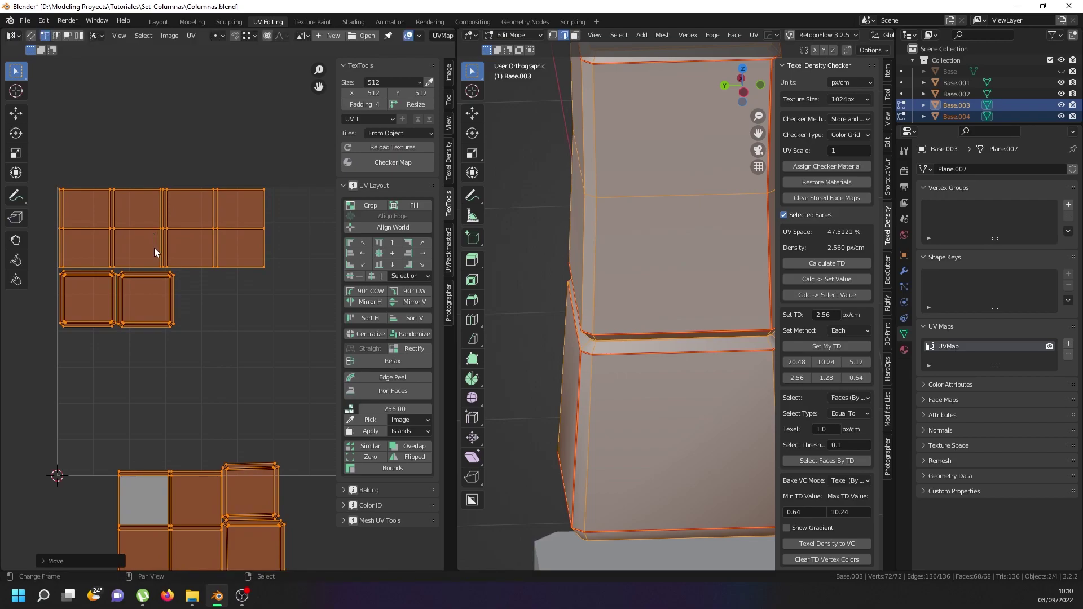
Move the lower block's first side island into the UV tile's top row, right beside the upper block's side islands
scroll(211, 429, "down", 2)
scroll(187, 431, "up", 2)
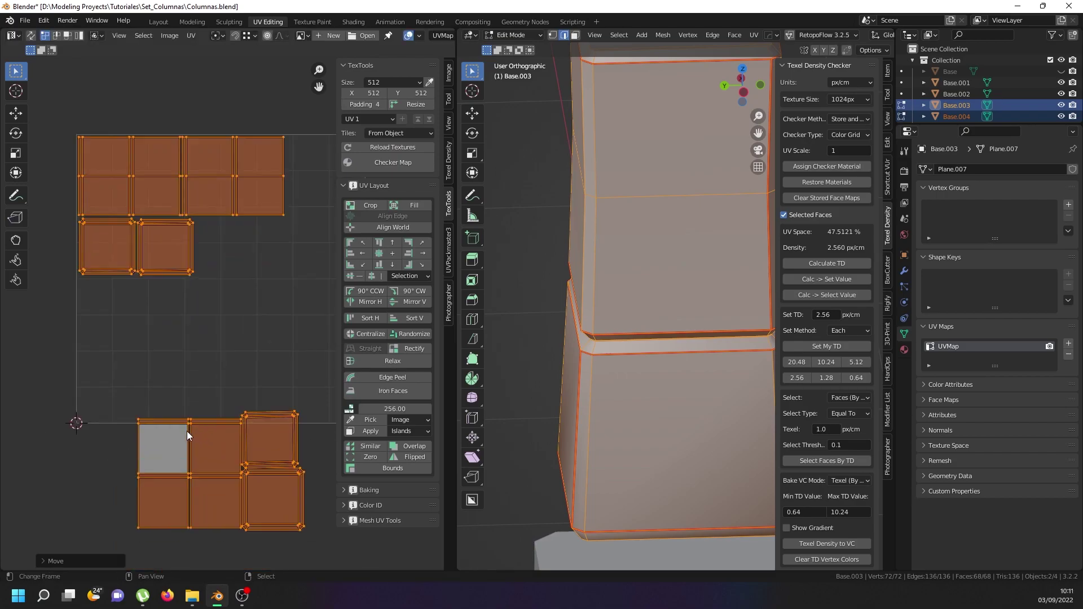
left_click(185, 431)
scroll(185, 431, "down", 2)
key("l")
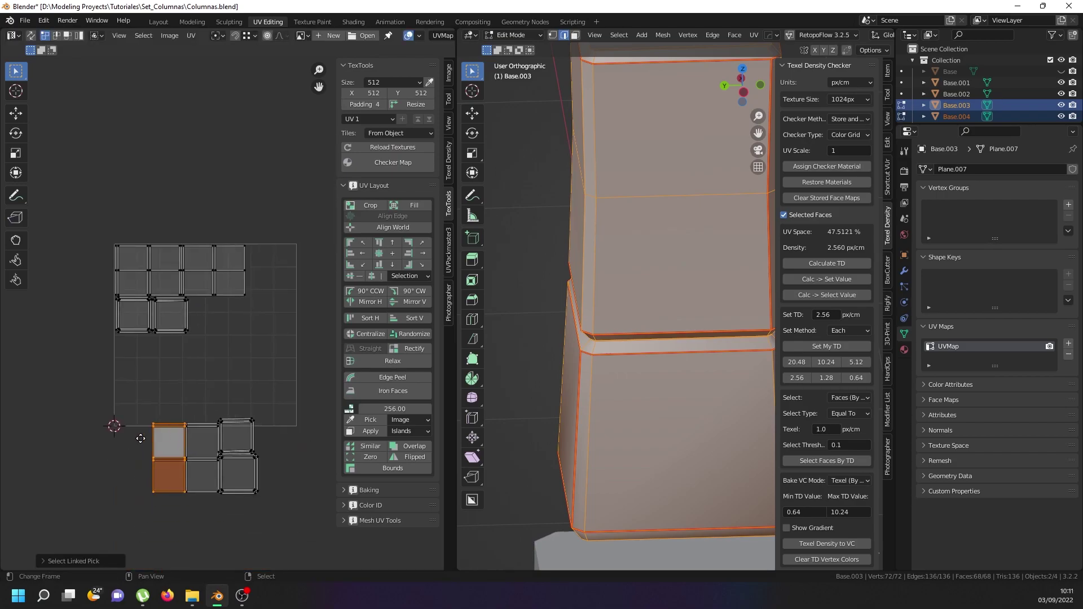
key("g")
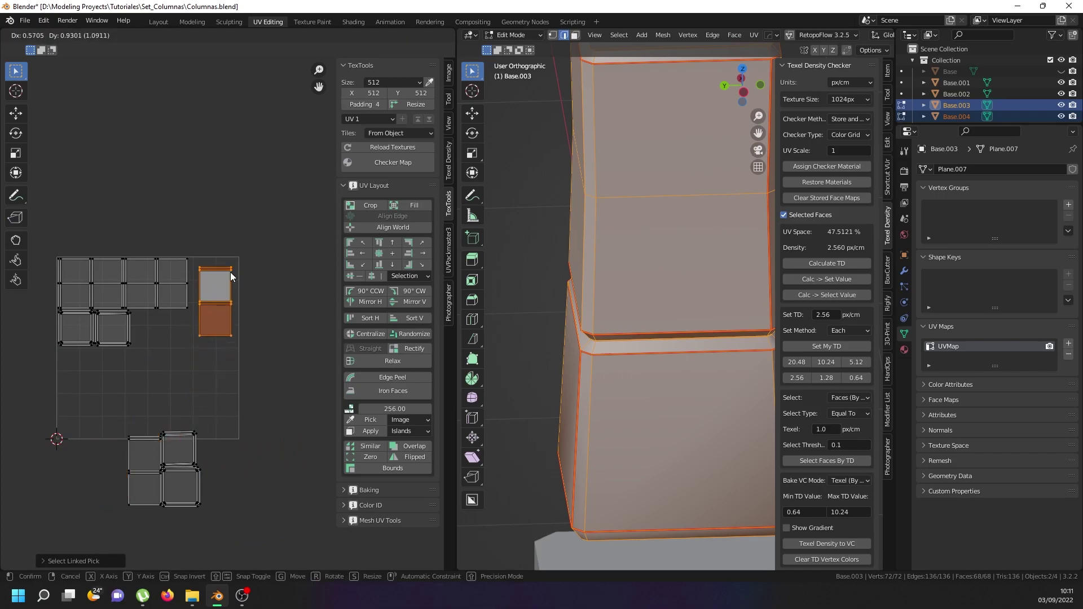
left_click(231, 272)
scroll(230, 271, "up", 5)
key("g")
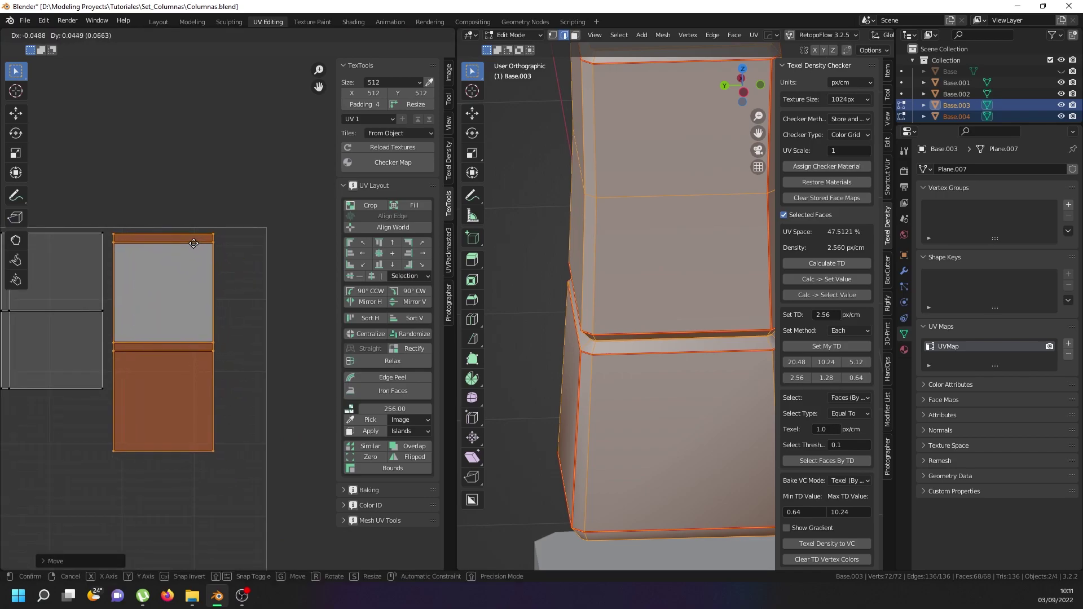
left_click(194, 260)
scroll(195, 262, "down", 5)
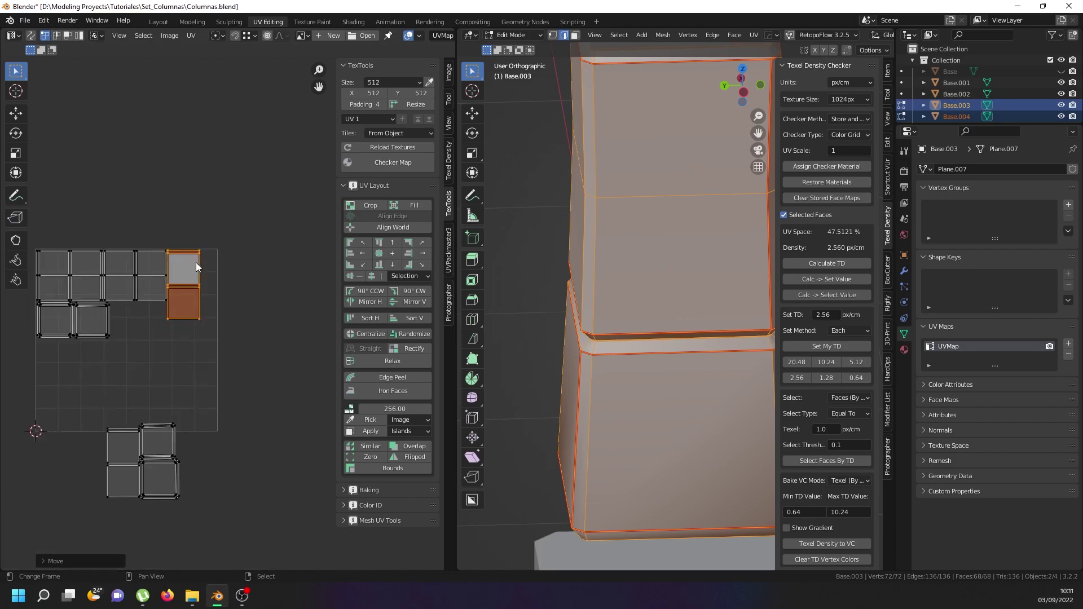
Move the lower block's second side island into the UV tile, against its right edge just below the first side island
key("l")
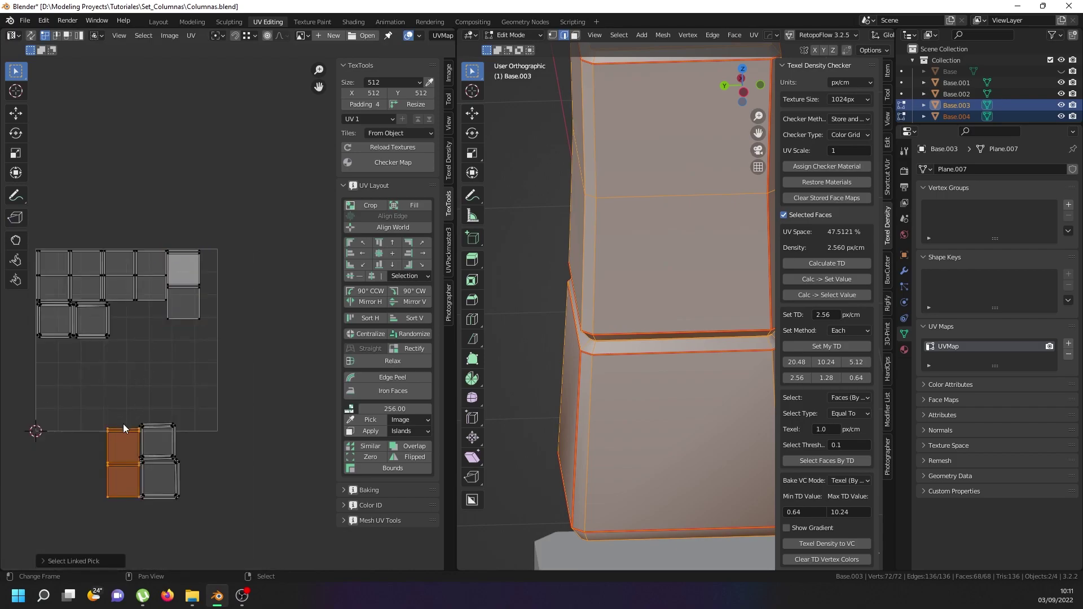
key("g")
left_click(146, 302)
scroll(145, 307, "up", 2)
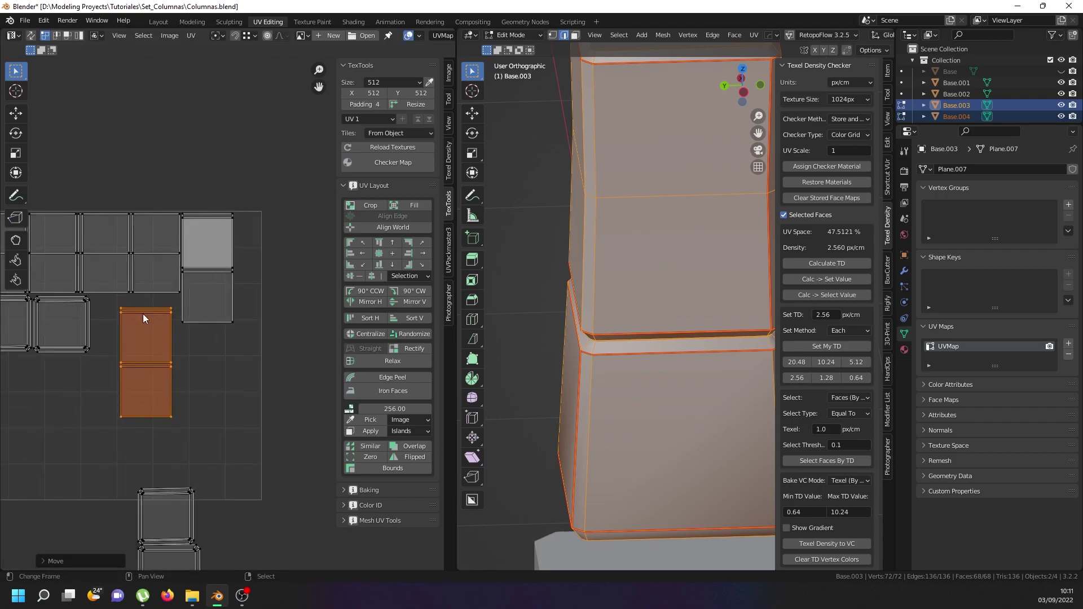
scroll(144, 318, "up", 2)
key("g")
left_click(249, 381)
scroll(249, 380, "down", 4)
scroll(141, 378, "up", 1)
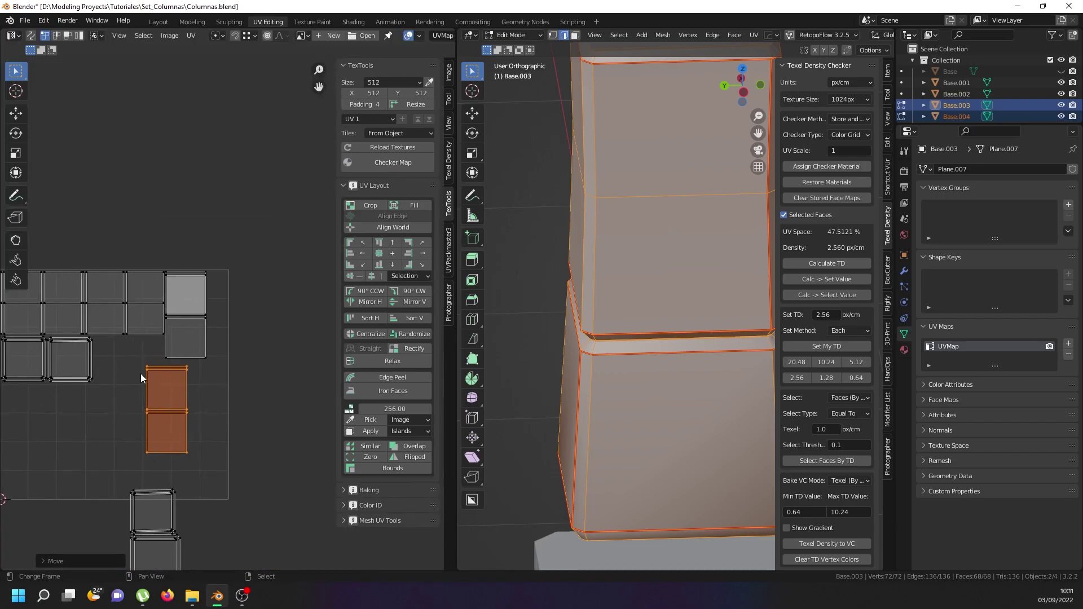
scroll(141, 374, "up", 2)
key("g")
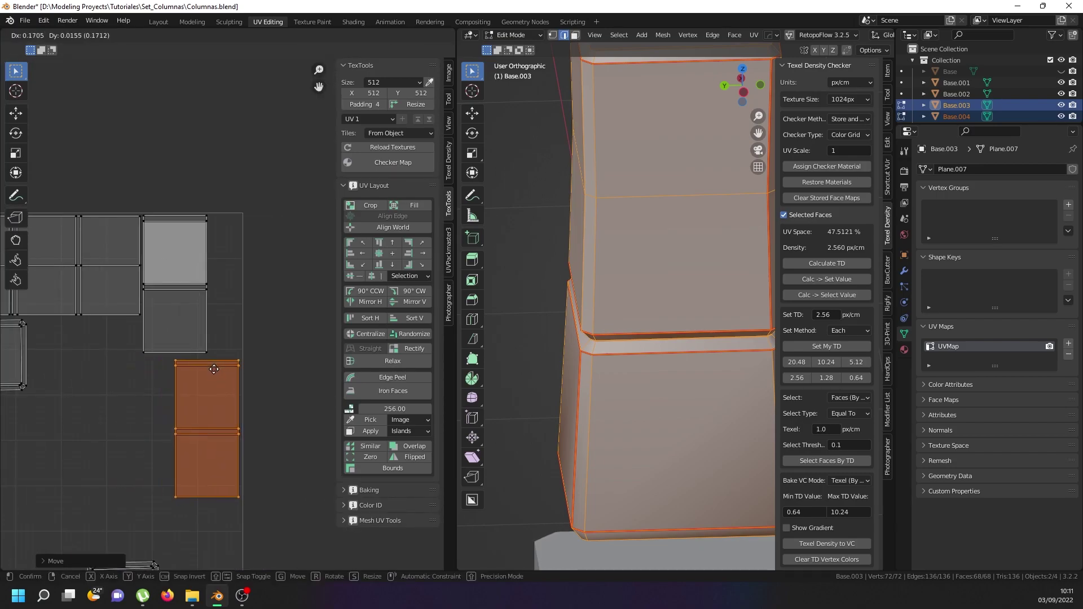
left_click(216, 359)
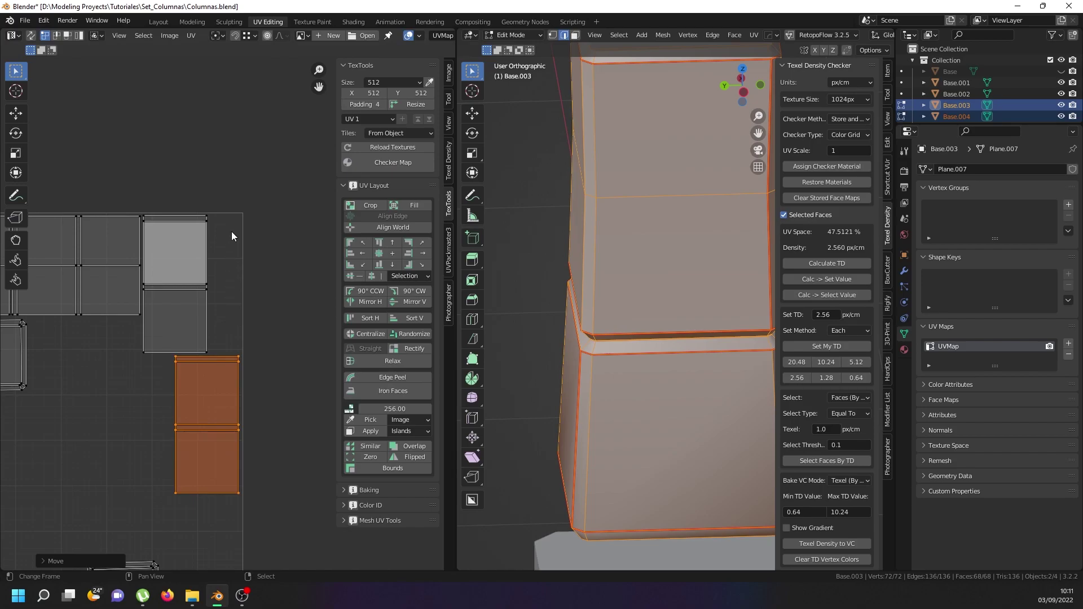
Move the smaller of the two remaining square cap islands into the UV tile's second row, beside the two cap islands already there
scroll(216, 320, "down", 4)
left_click(188, 411)
key("l")
scroll(186, 417, "up", 2)
key("g")
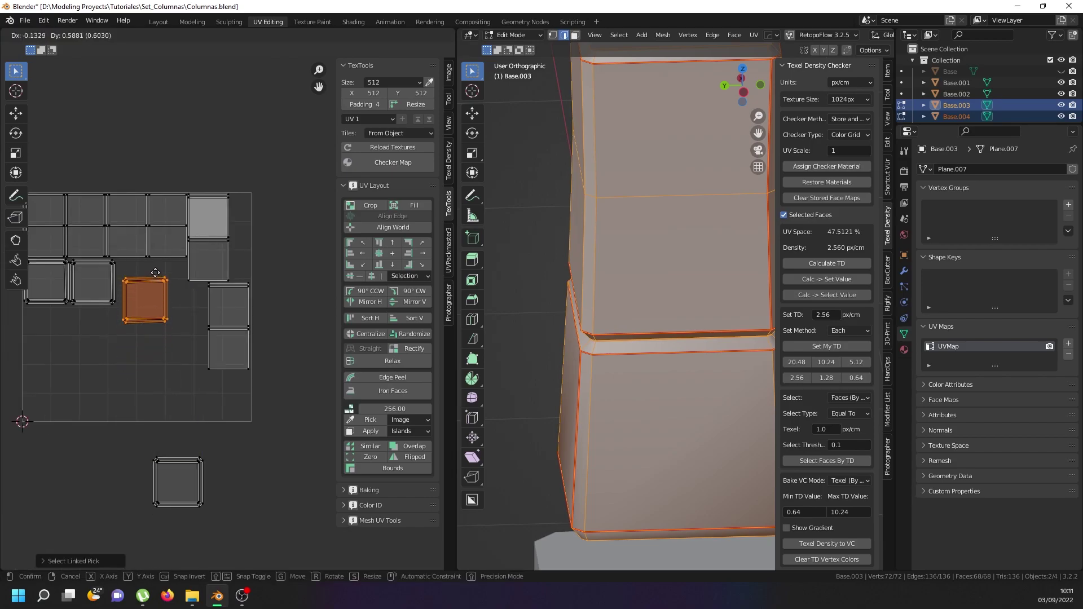
left_click(149, 251)
scroll(159, 411, "up", 1)
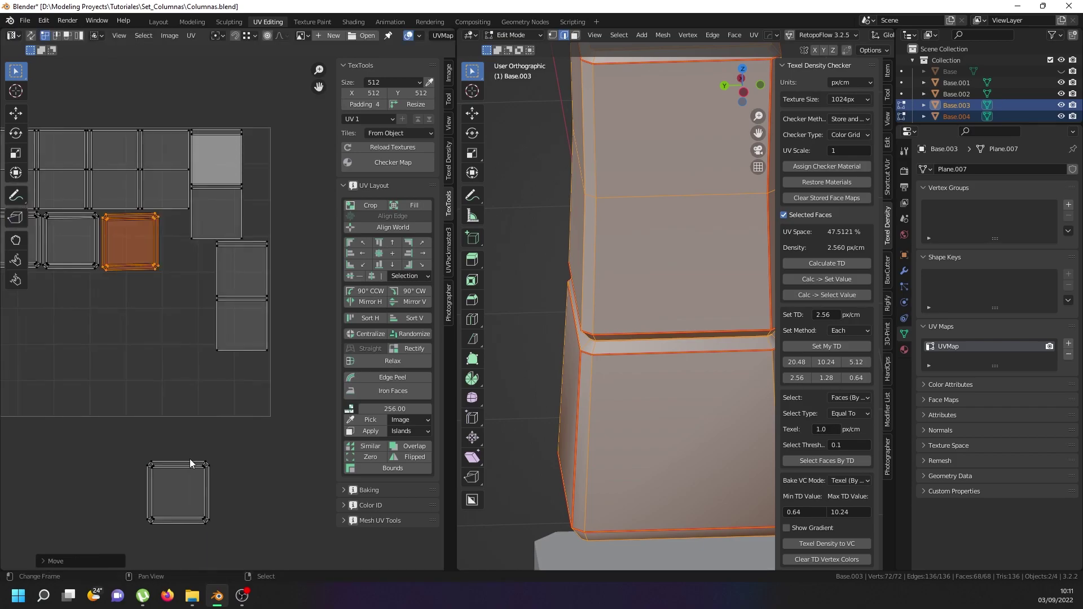
Move the last square cap island into the UV tile's free area below the second row
left_click(198, 464)
key("g")
right_click(191, 452)
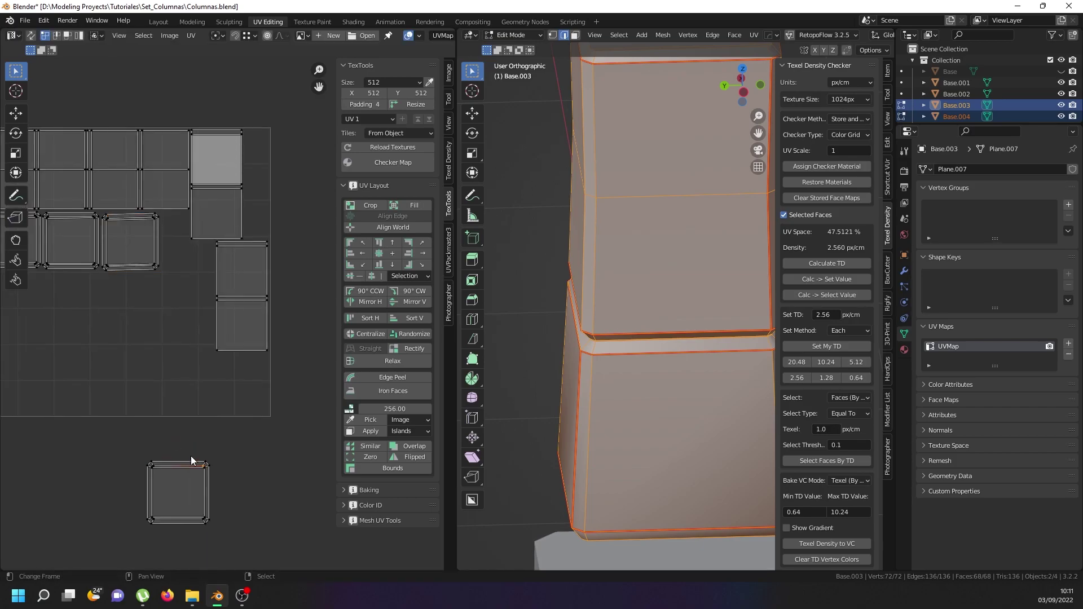
key("l")
key("g")
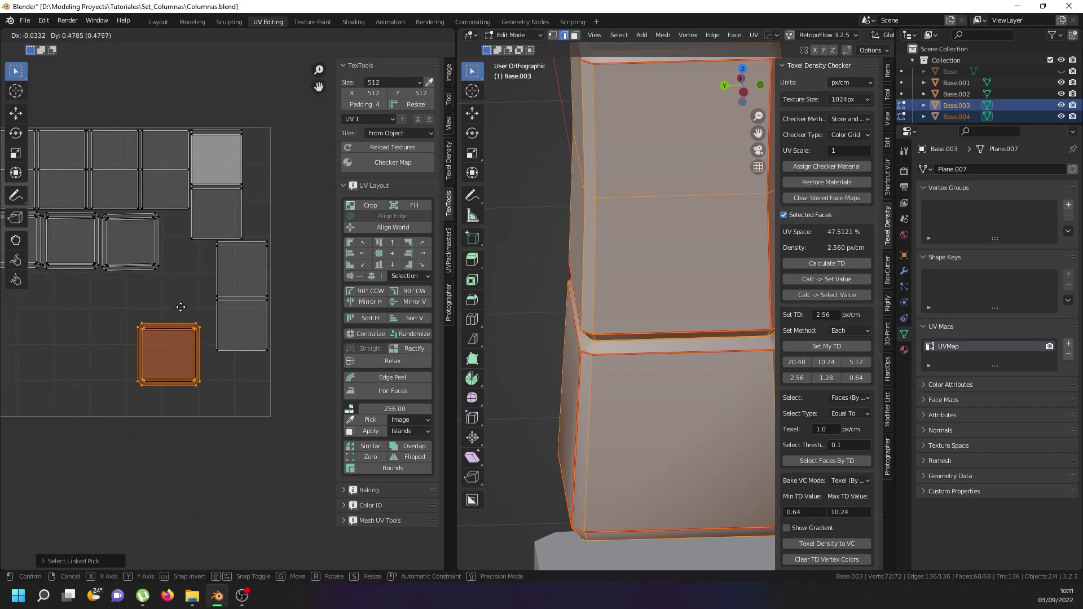
left_click(193, 274)
middle_click_drag(219, 299, 299, 369)
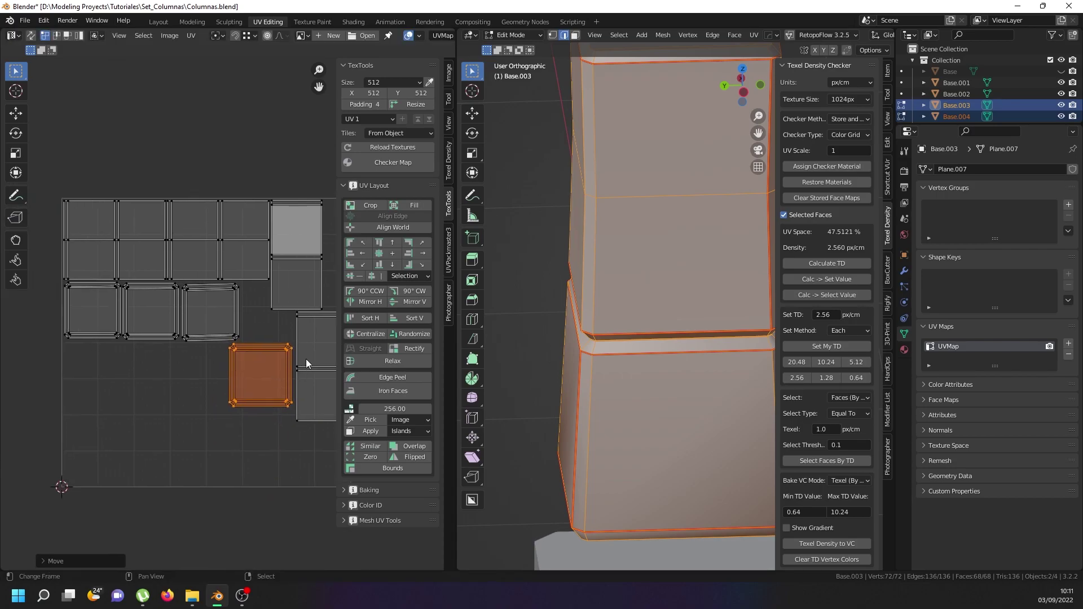
Rotate the lower block's second side island to lie horizontally and place it directly below the first two square cap islands
left_click(306, 360)
key("l")
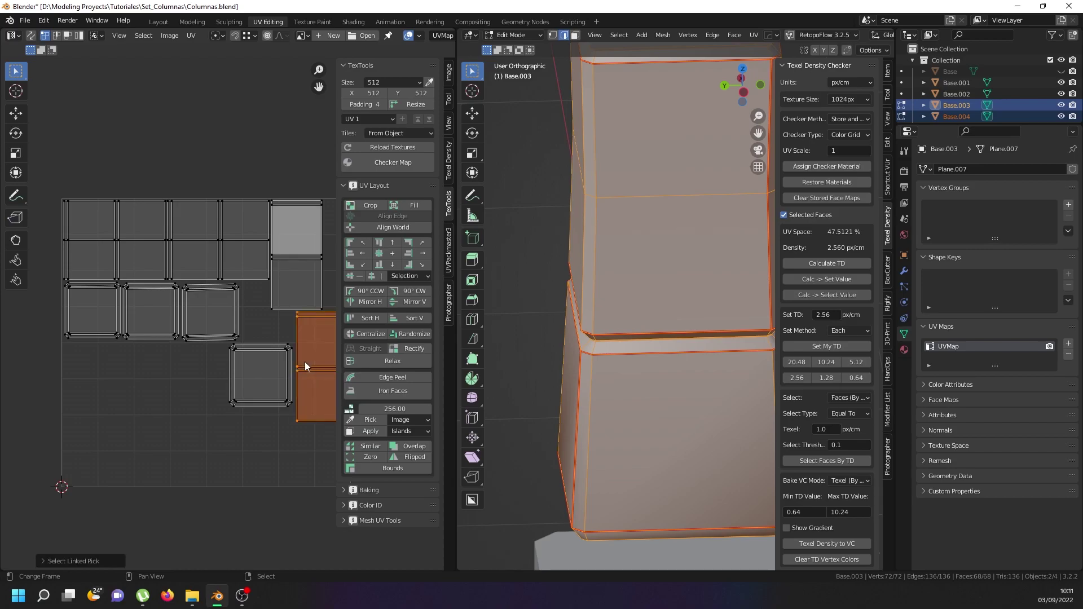
left_click_drag(305, 366, 135, 402)
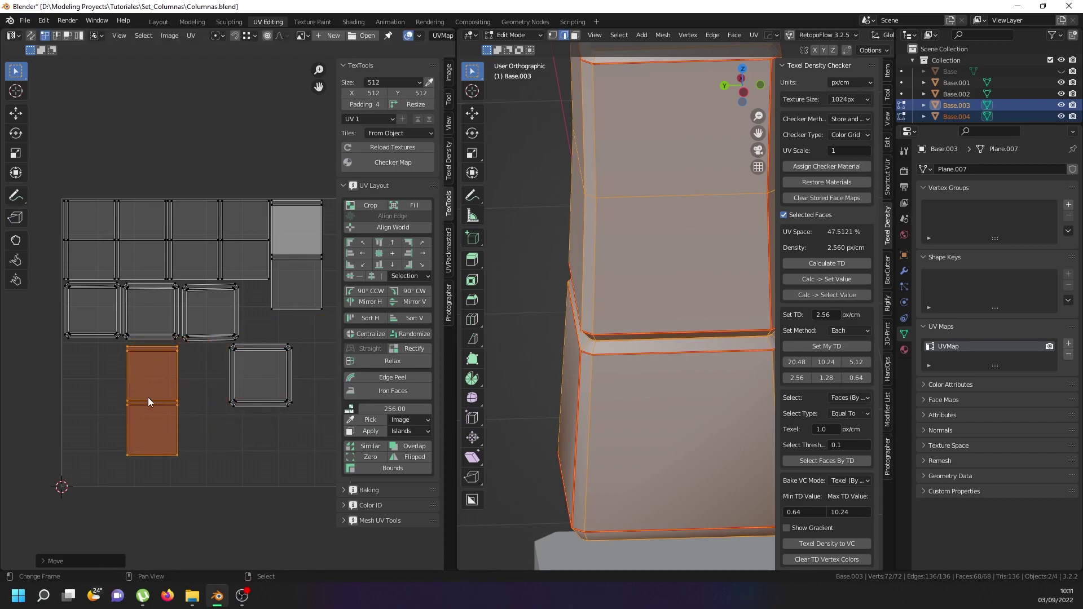
key("r")
left_click(150, 398)
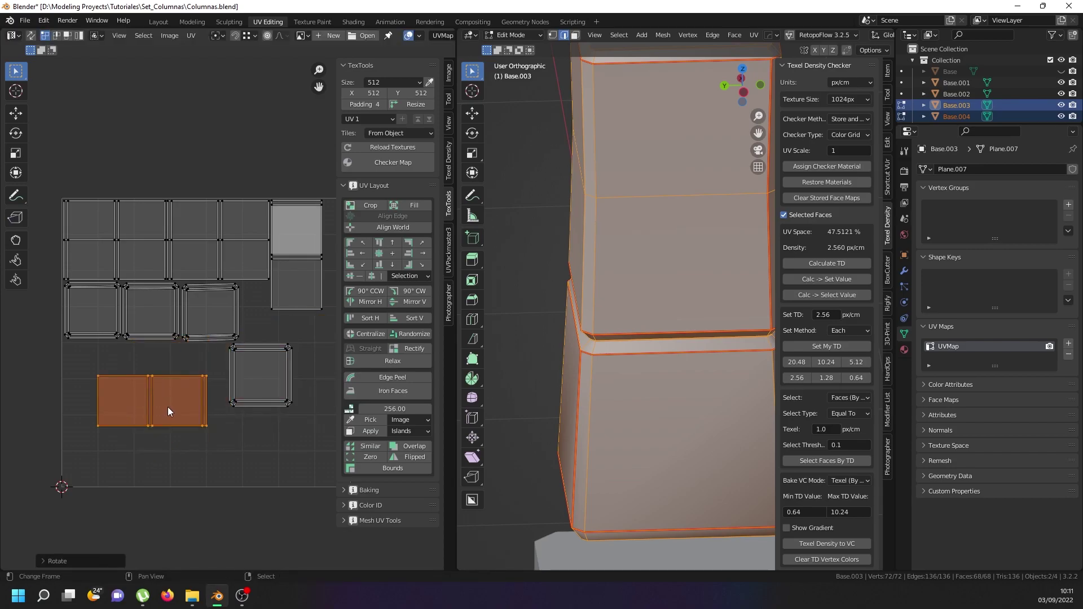
key("g")
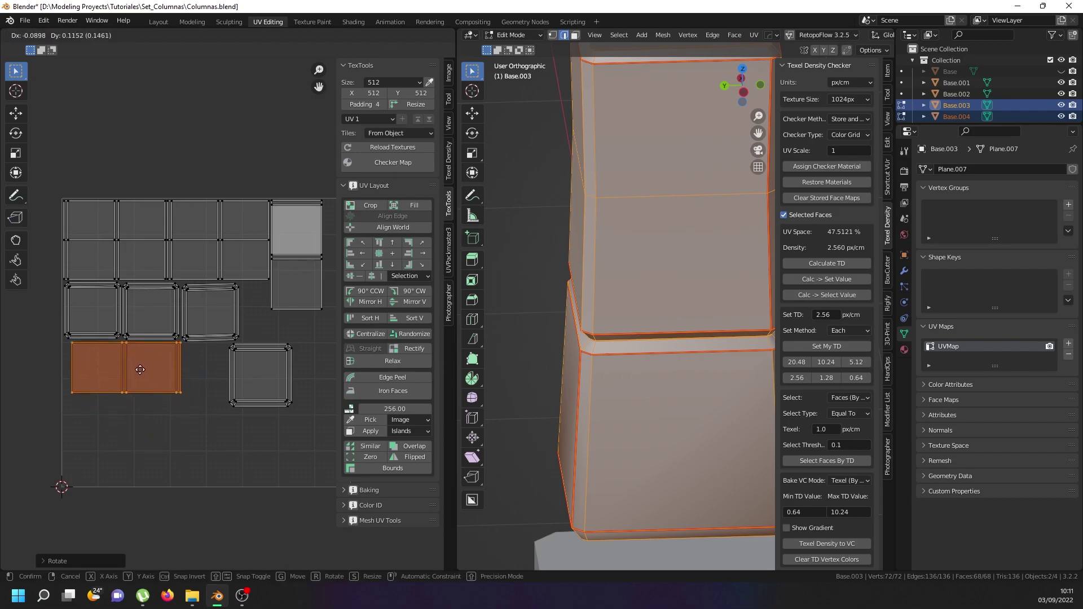
left_click(138, 369)
Move the last square cap island left so it sits right beside the rotated side island
left_click(231, 364)
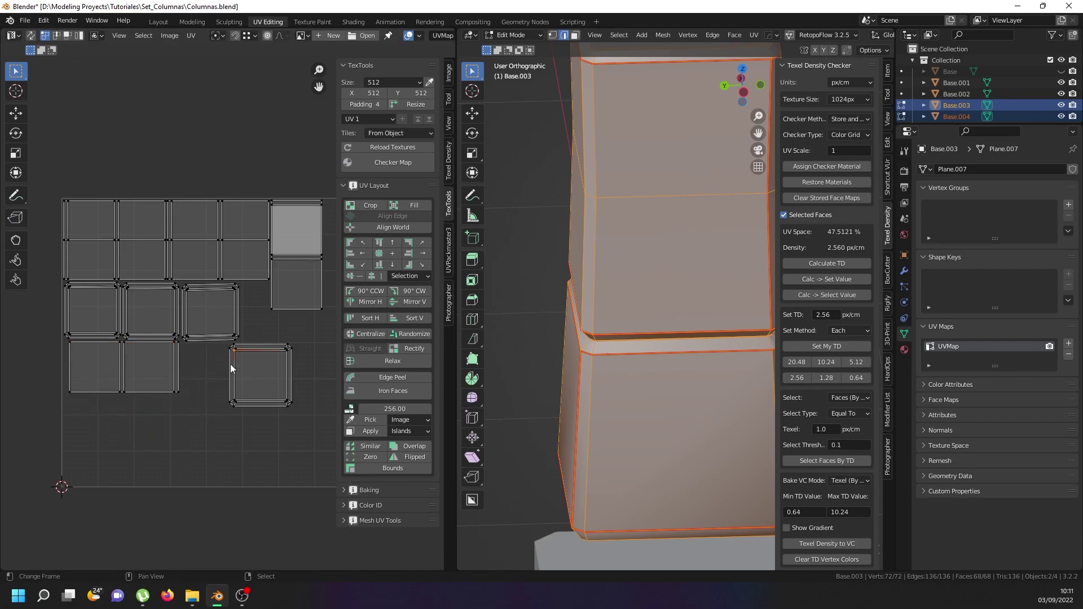
key("l")
key("g")
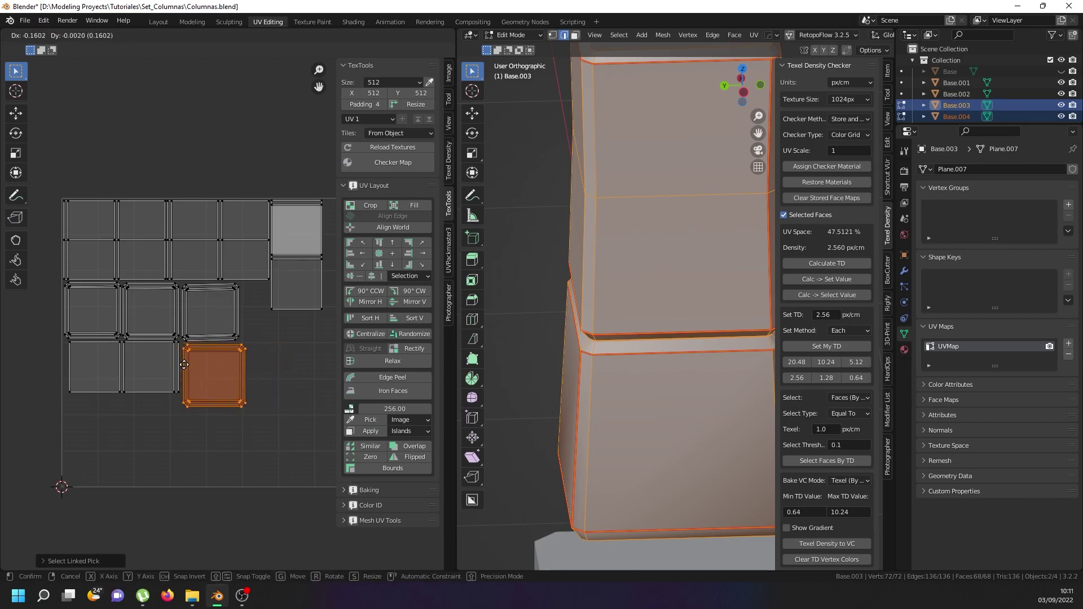
left_click(184, 365)
Select all UV islands and shift them together slightly down and right inside the UV tile
scroll(184, 365, "down", 4)
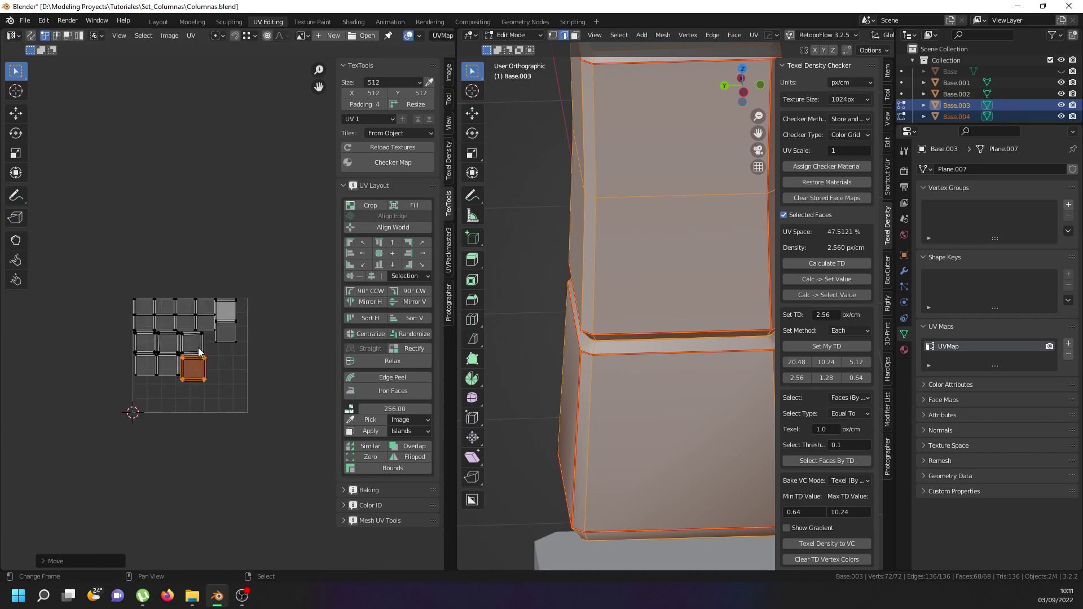
scroll(163, 362, "up", 4)
scroll(172, 367, "down", 1)
scroll(181, 374, "up", 1)
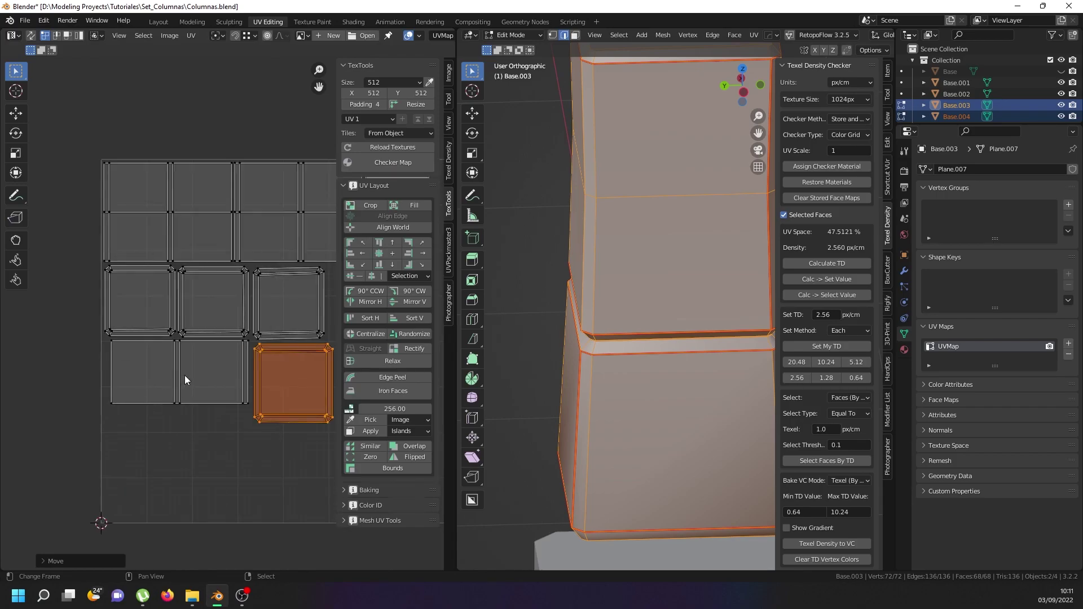
scroll(185, 374, "down", 2)
middle_click_drag(239, 380, 172, 377)
scroll(615, 338, "down", 5)
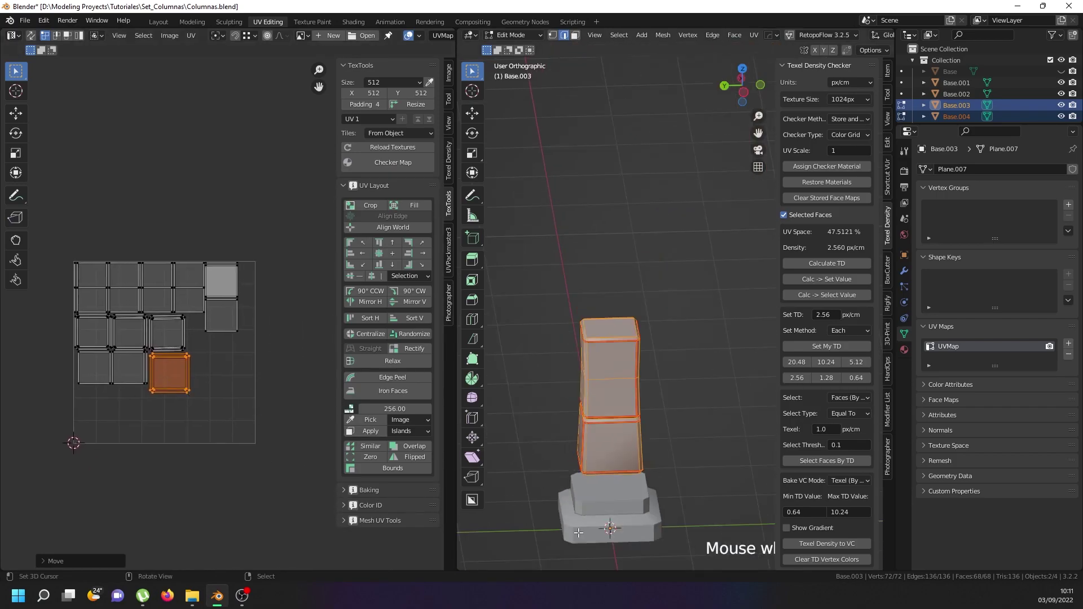
key("a")
scroll(221, 353, "up", 1)
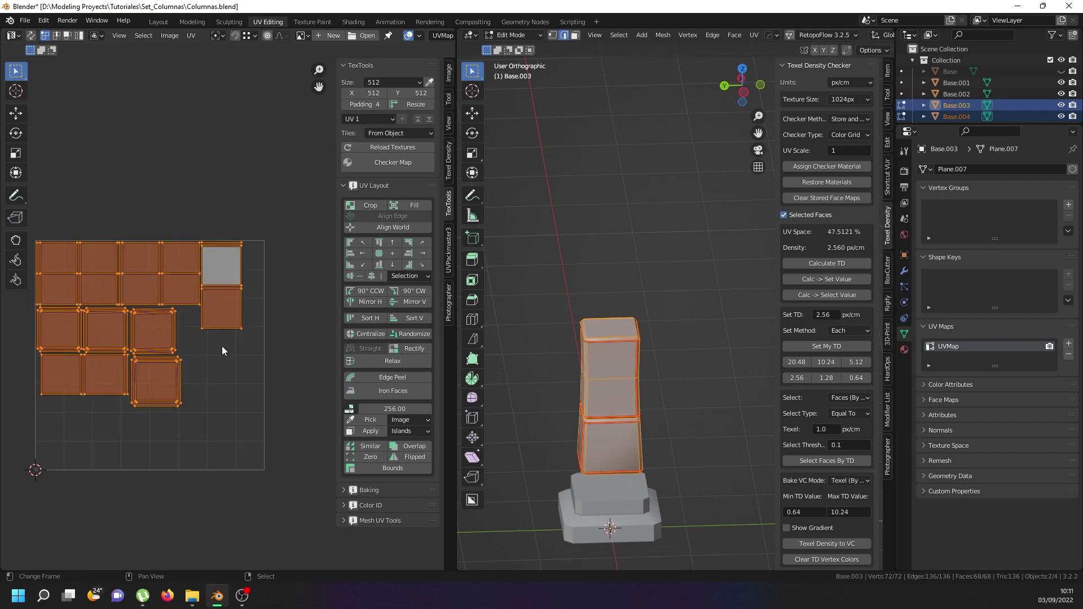
key("g")
left_click(228, 362)
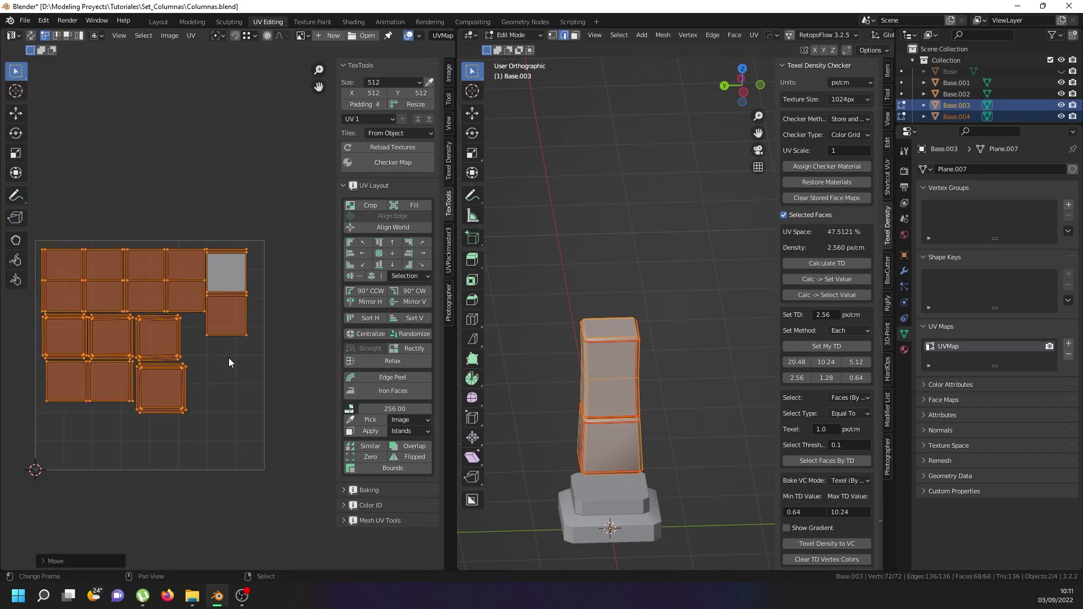
Scale and reposition all UV islands together so they fill the UV tile's width
key("s")
left_click(226, 357)
key("g")
left_click(231, 358)
key("s")
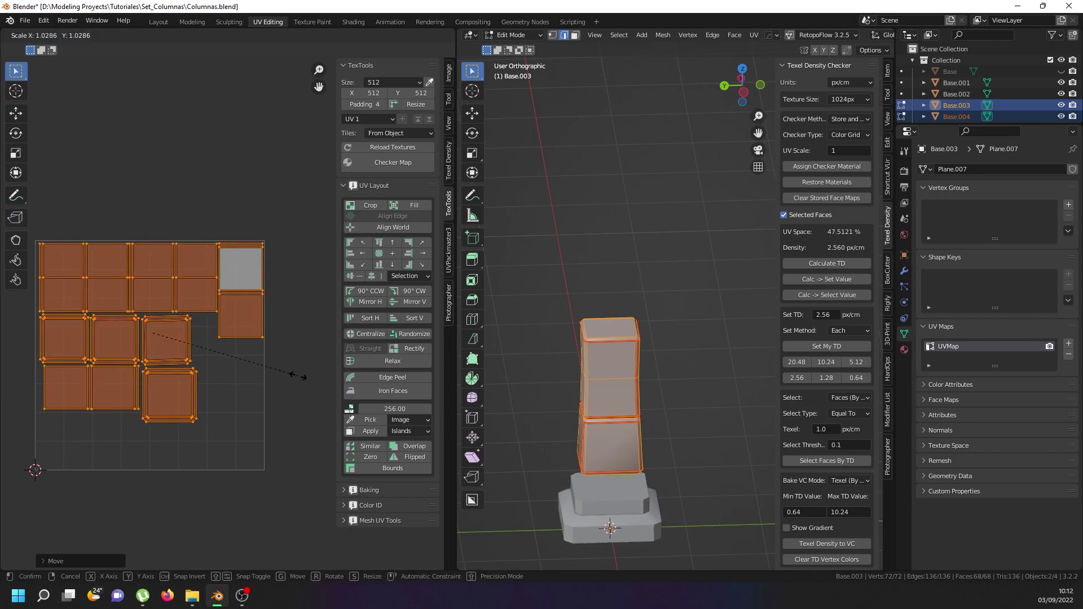
left_click(294, 375)
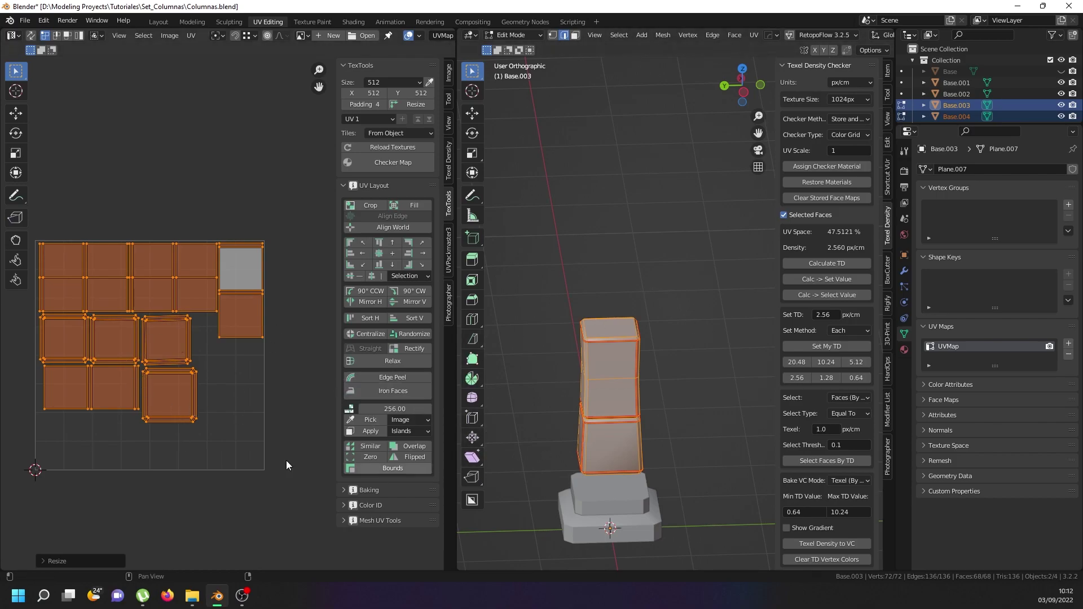
Try nudging all UV islands and enlarging them together far beyond the UV tile
scroll(156, 350, "up", 1)
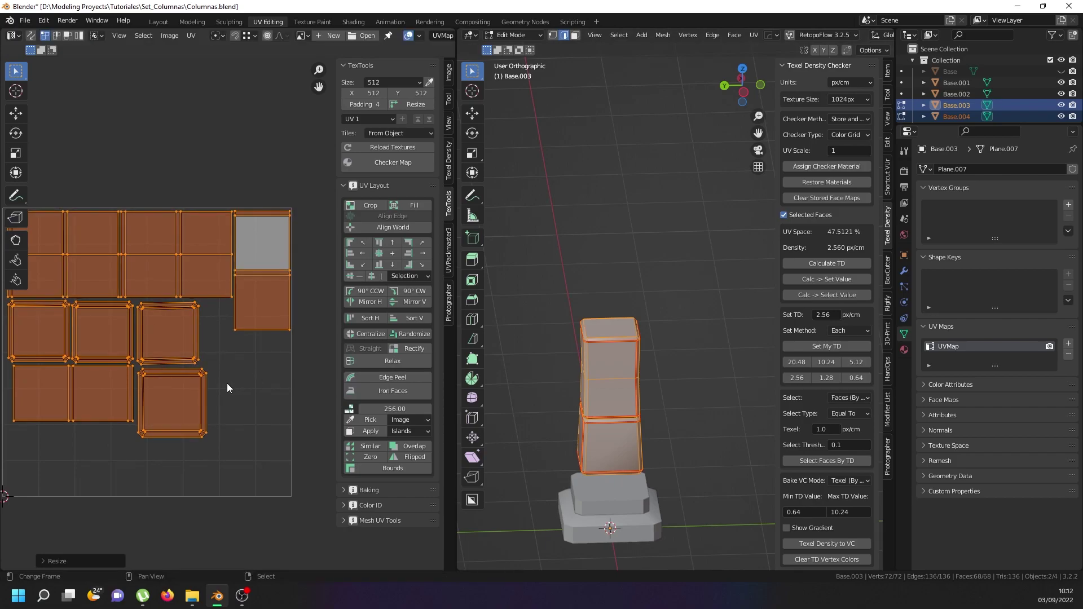
scroll(225, 383, "down", 2)
middle_click_drag(214, 384, 262, 366)
scroll(261, 365, "up", 1)
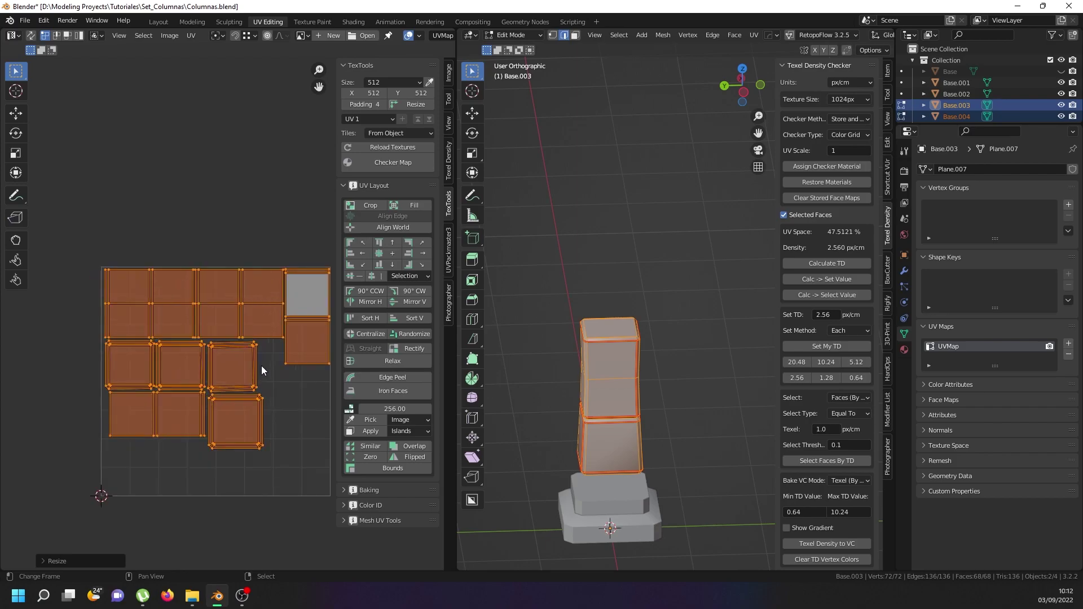
key("g")
left_click(261, 369)
scroll(249, 386, "down", 4)
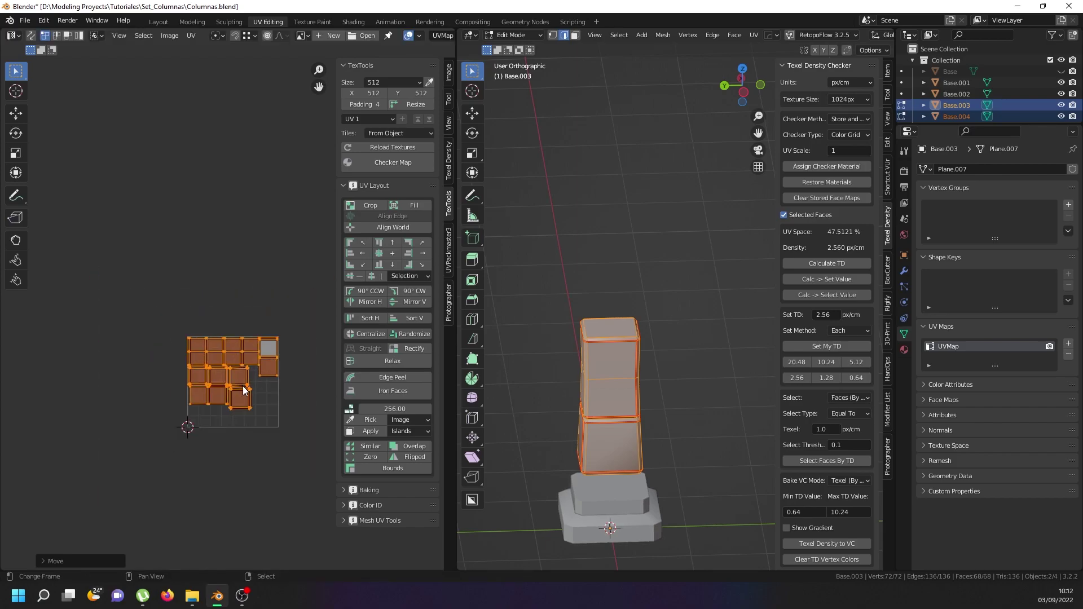
key("s")
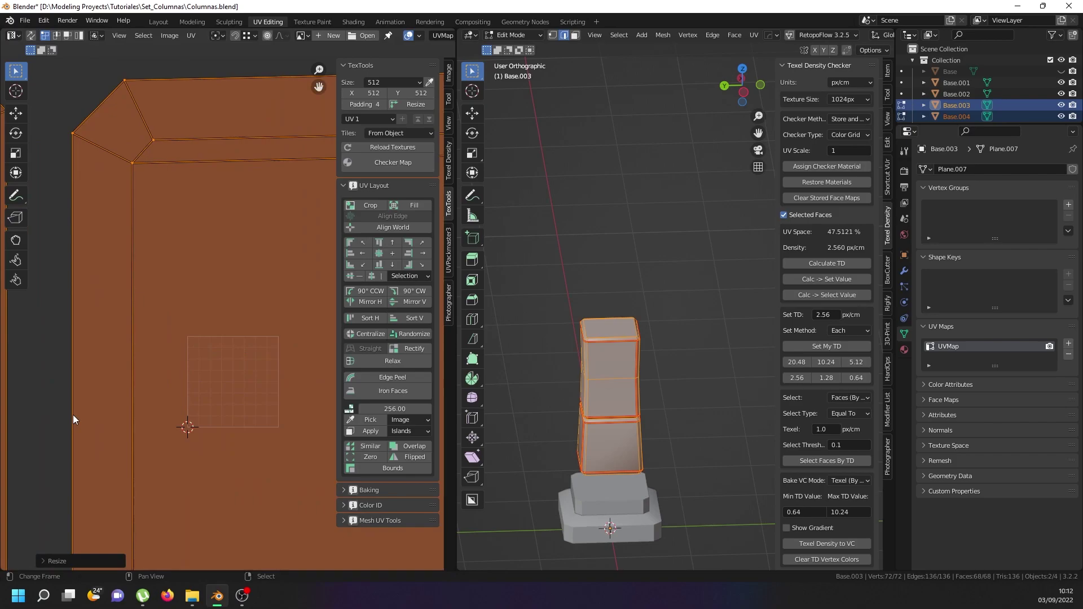
right_click(73, 415)
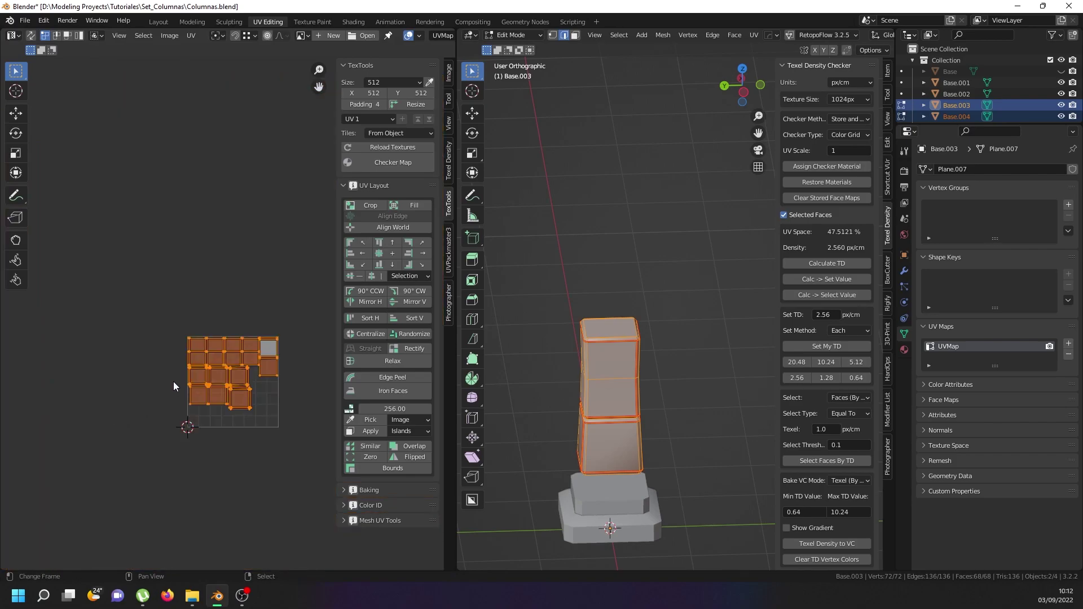
Undo the moves and scaling applied to all UV islands together and deselect the islands
scroll(229, 373, "up", 5)
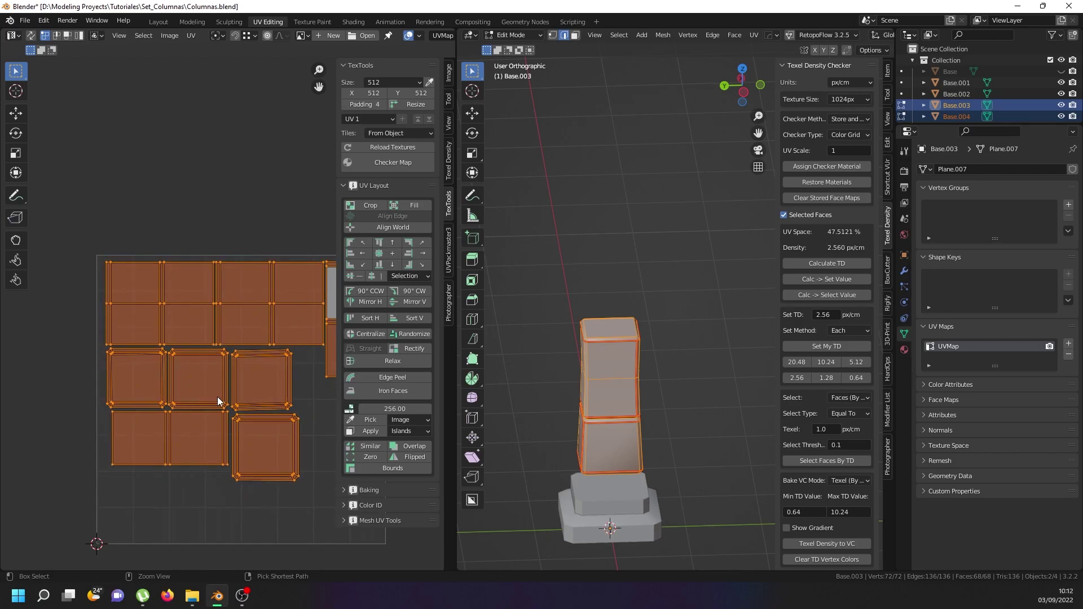
left_click(218, 397)
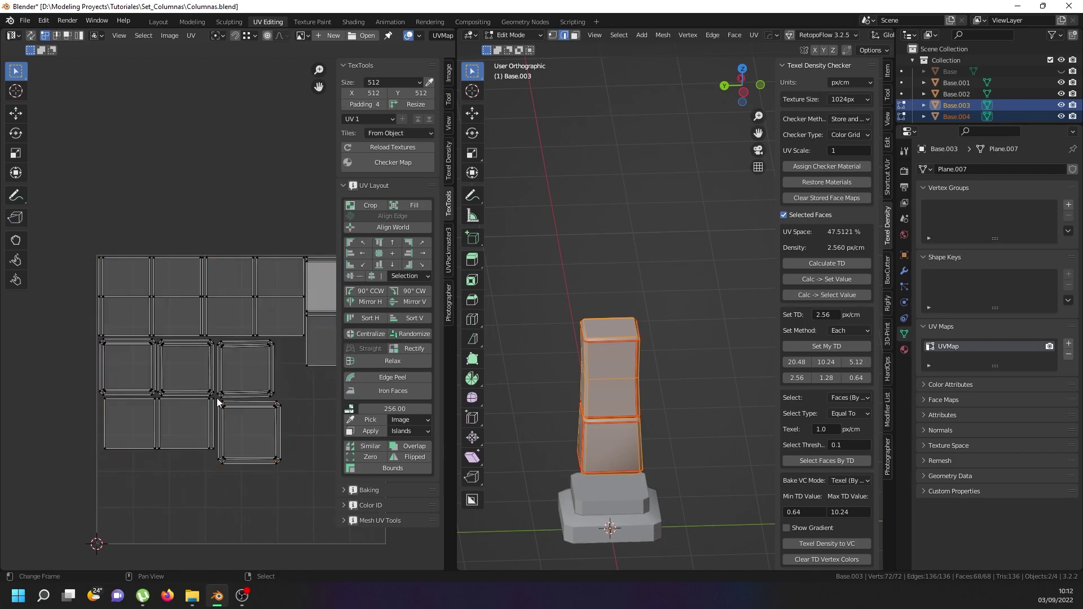
scroll(218, 398, "down", 4)
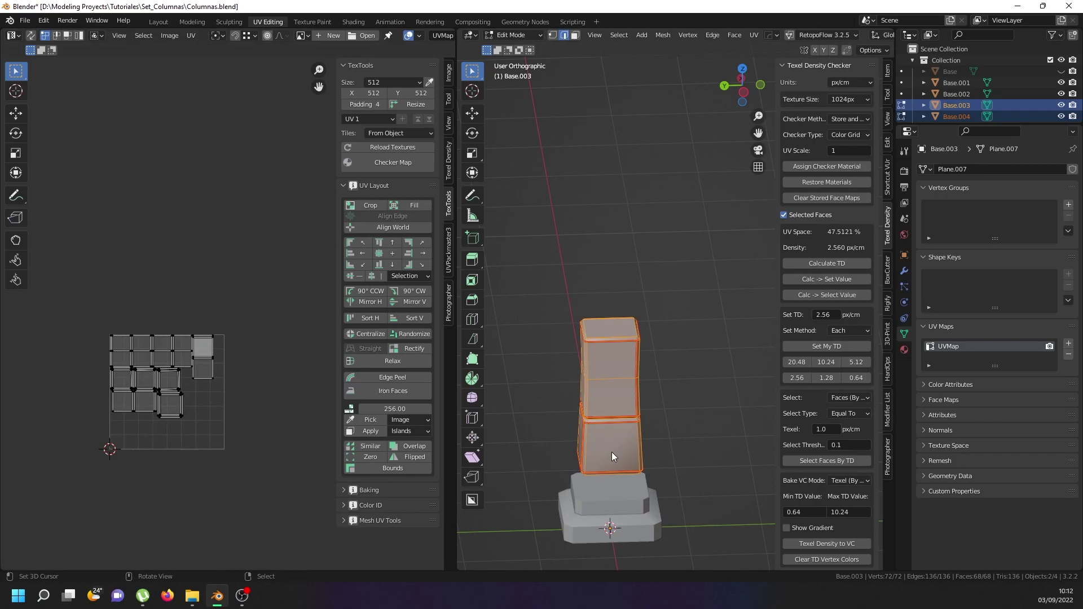
Leave editing of the two column blocks, select the base's upper tier Base.001, and isolate it in local view in Edit Mode
key("Tab")
scroll(589, 422, "down", 2)
middle_click_drag(588, 418, 689, 438)
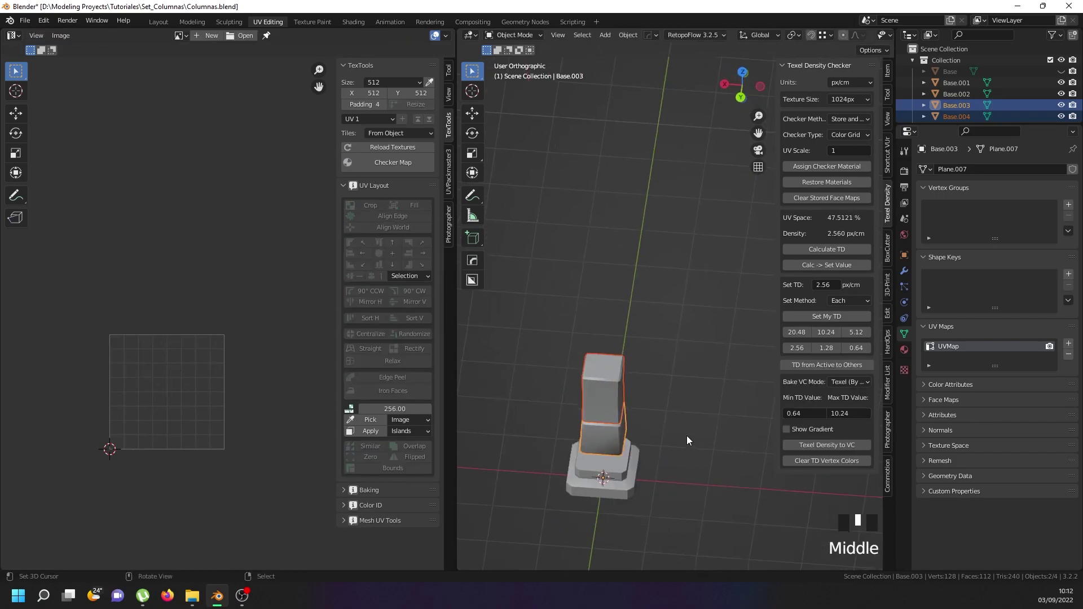
right_click(596, 475)
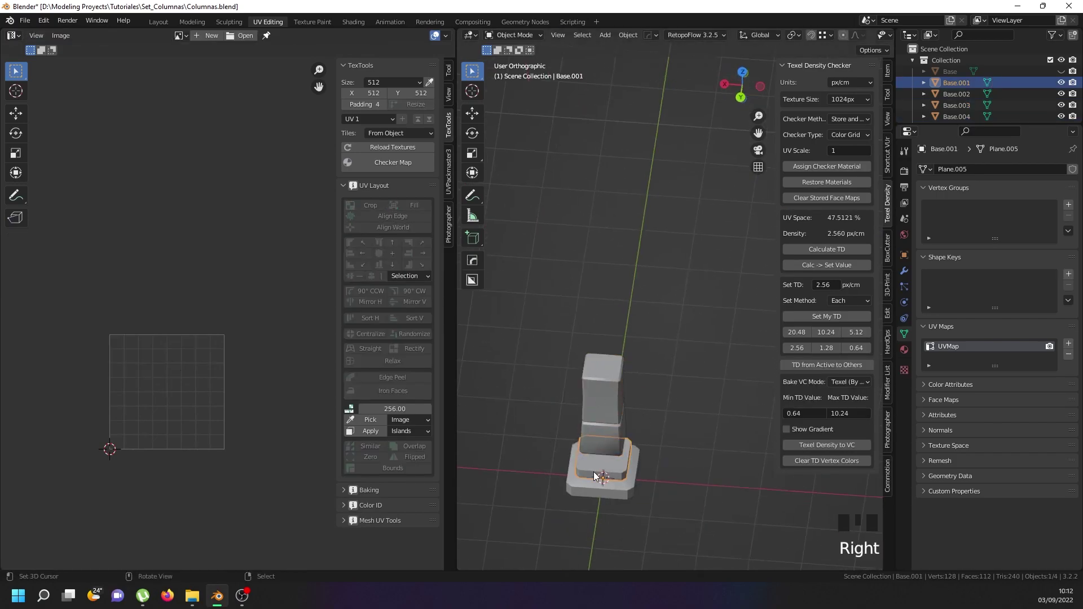
key("Tab")
scroll(572, 395, "up", 4)
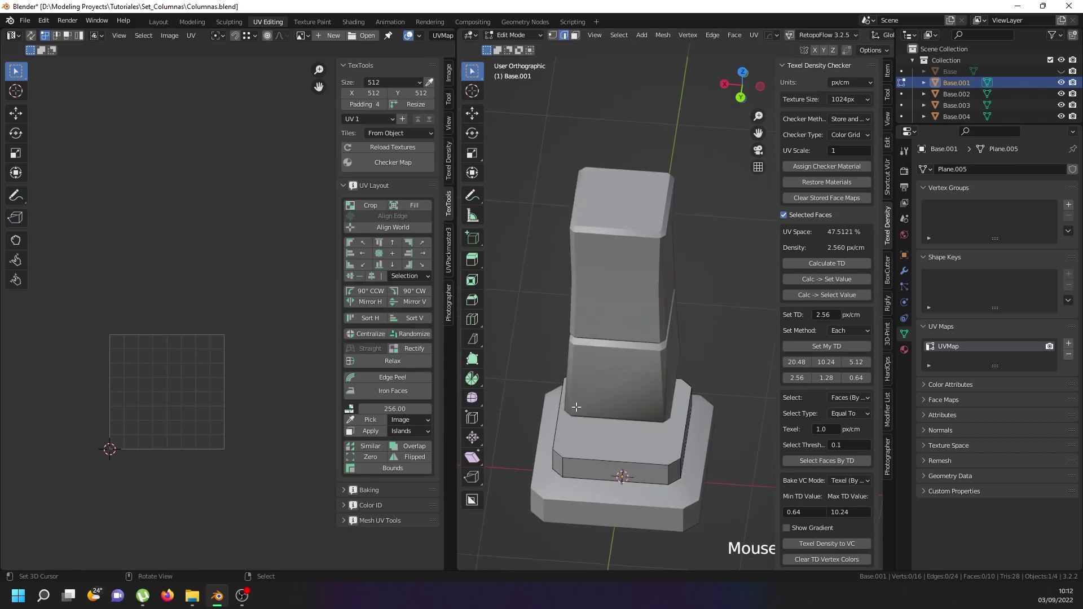
key("KP_Divide")
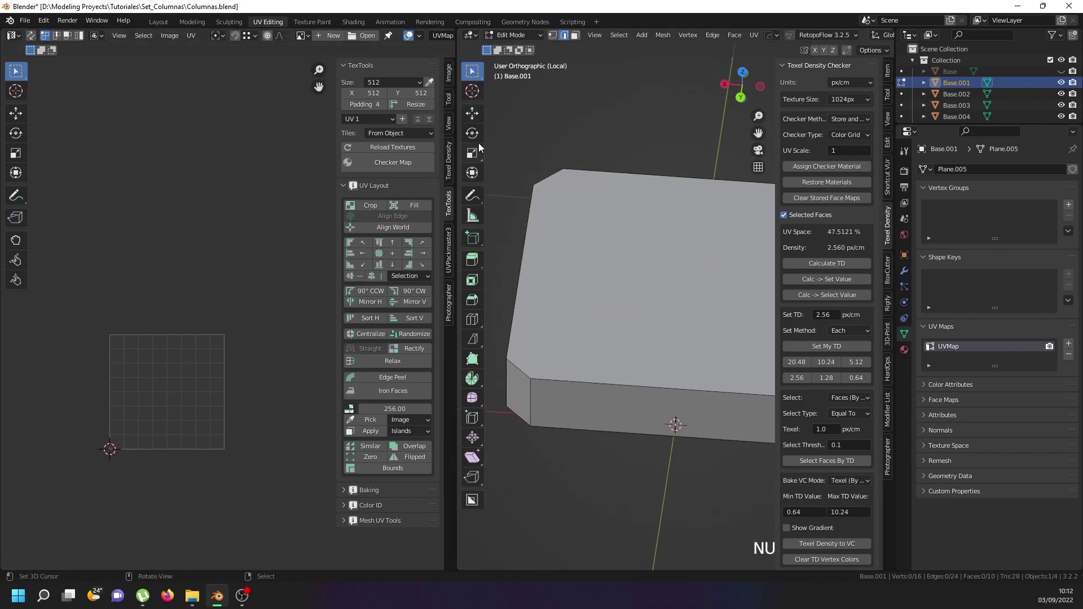
Connect opposite chamfer vertices across the top face of Base.001 with two edges, one near each side
left_click(553, 35)
left_click(563, 169)
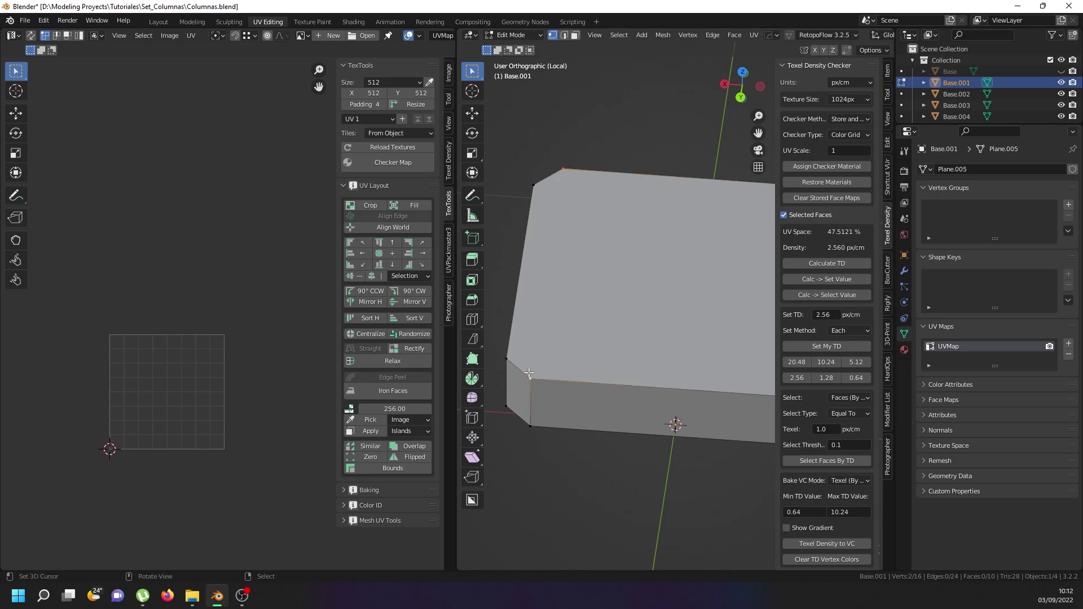
key("j")
scroll(532, 356, "down", 7)
scroll(593, 359, "up", 4)
right_click(606, 365)
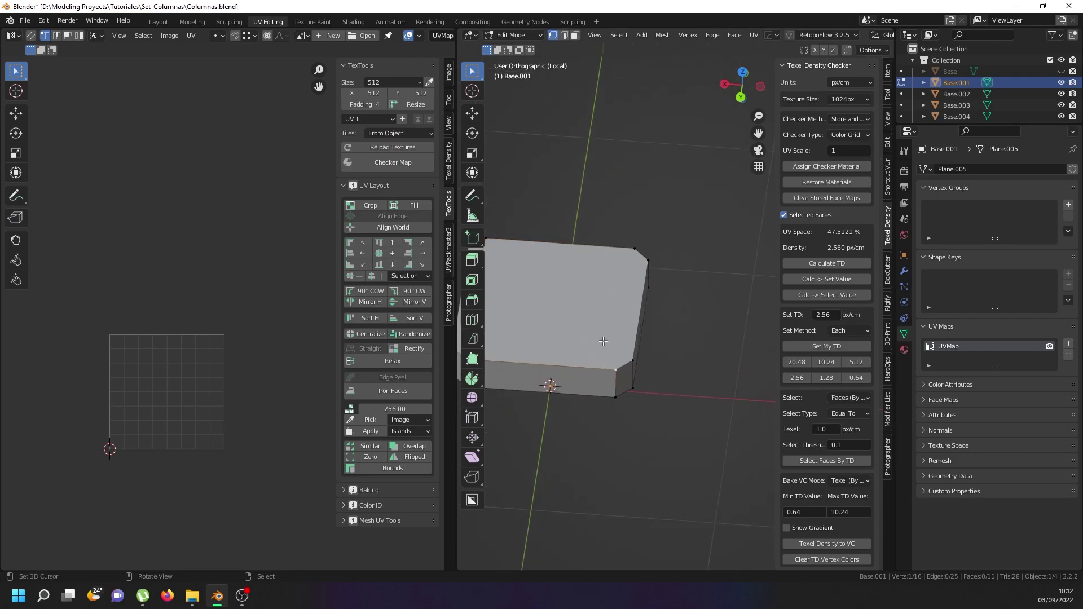
left_click(630, 250, "shift")
Connect the matching chamfer vertices across the underside of Base.001 with two edges, one near each side
scroll(631, 250, "down", 2)
middle_click_drag(631, 249, 536, 292)
left_click(565, 411, "shift")
key("j")
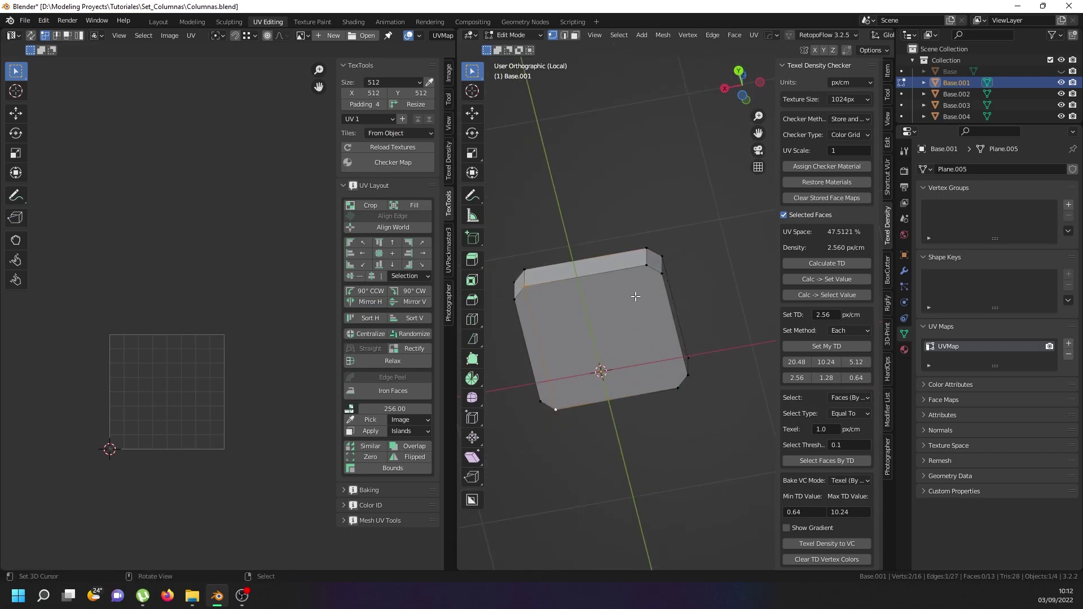
right_click(646, 273)
key("j")
Switch to edge selection and select the full outline of the top face, including its chamfered corners
scroll(606, 333, "down", 3)
middle_click_drag(588, 262, 594, 292)
scroll(595, 292, "up", 2)
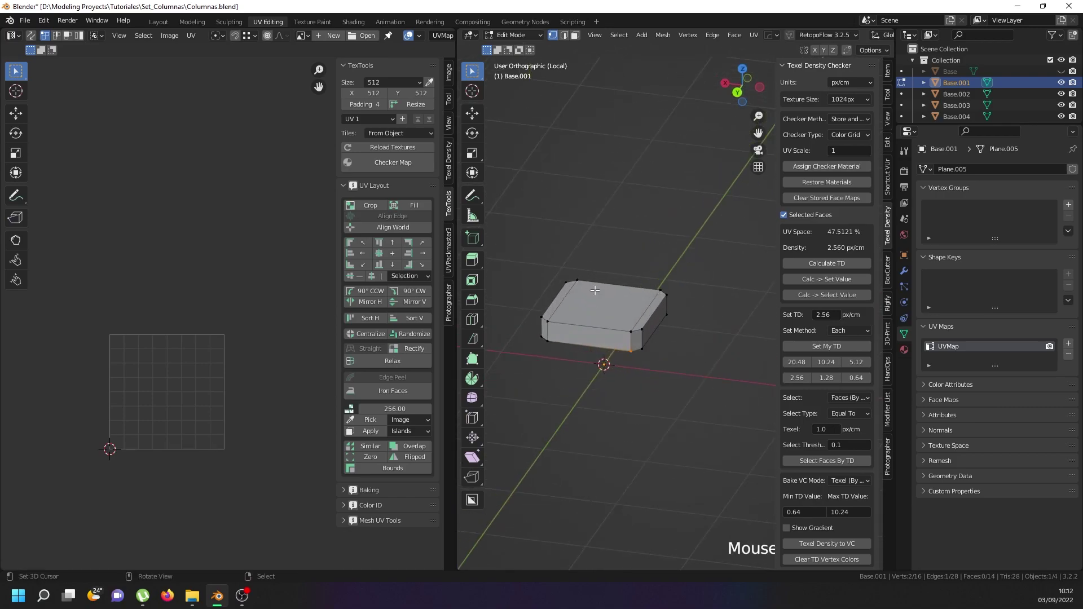
right_click(586, 325)
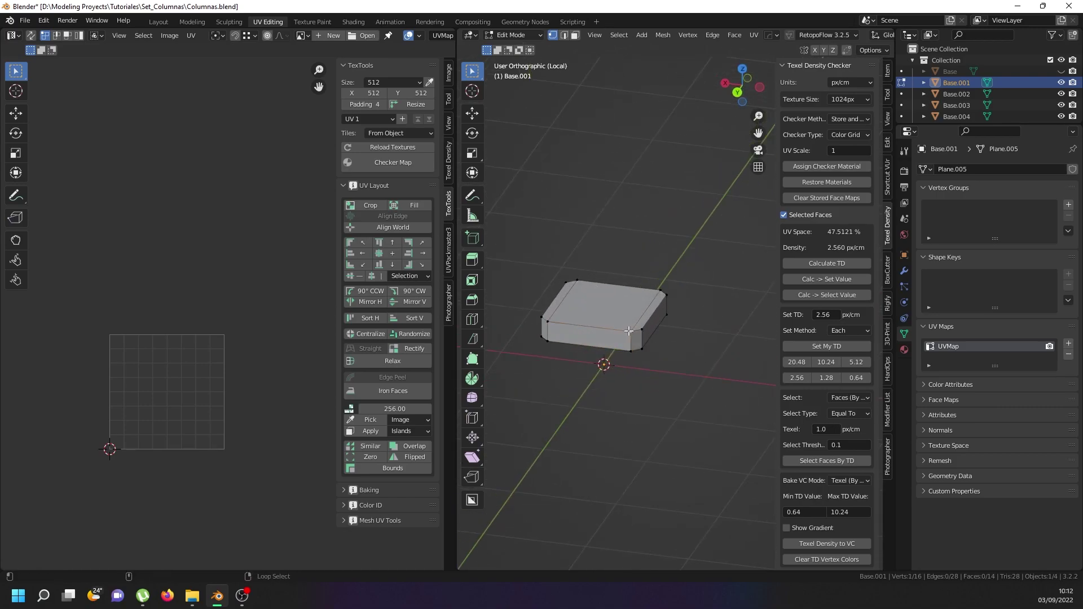
middle_click_drag(616, 327, 464, 104)
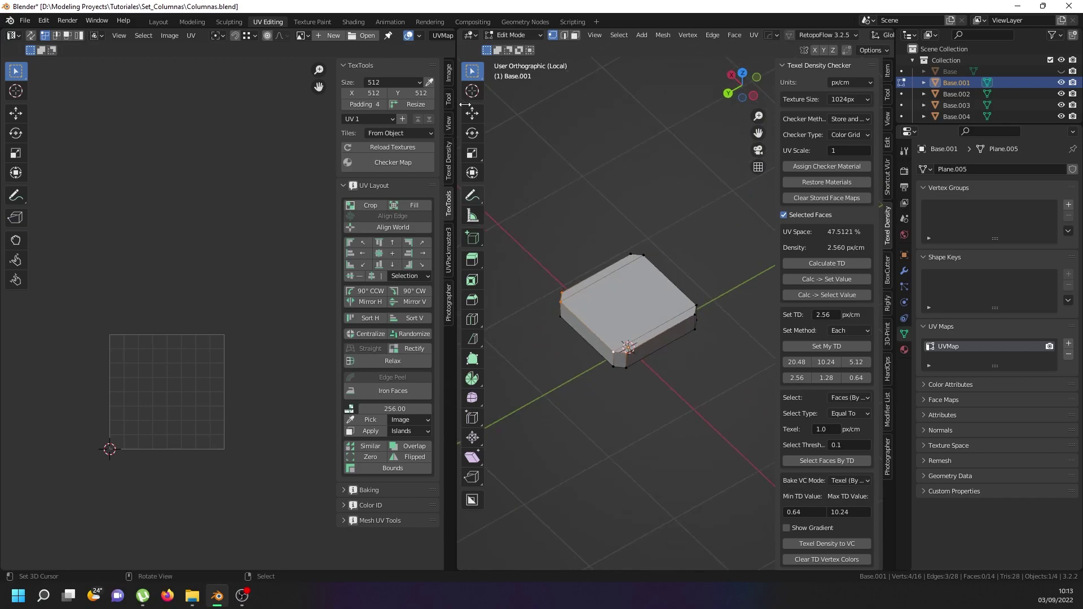
left_click(563, 36)
left_click(641, 344, "alt")
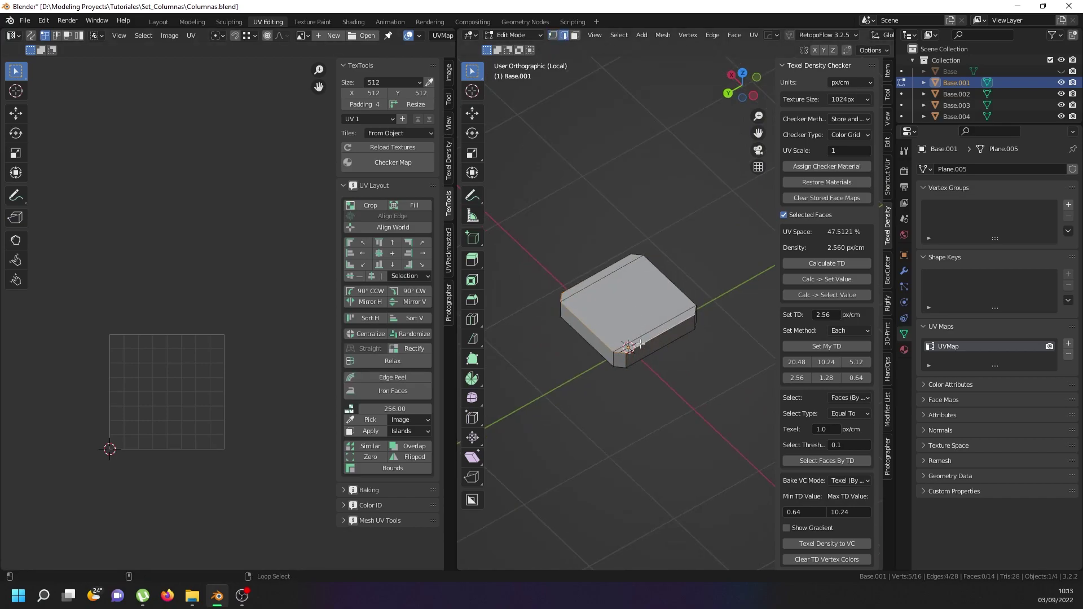
left_click(579, 285, "alt+shift")
Add the underside's full outline edges to the selection and mark both outlines as seams
middle_click_drag(660, 266, 659, 256)
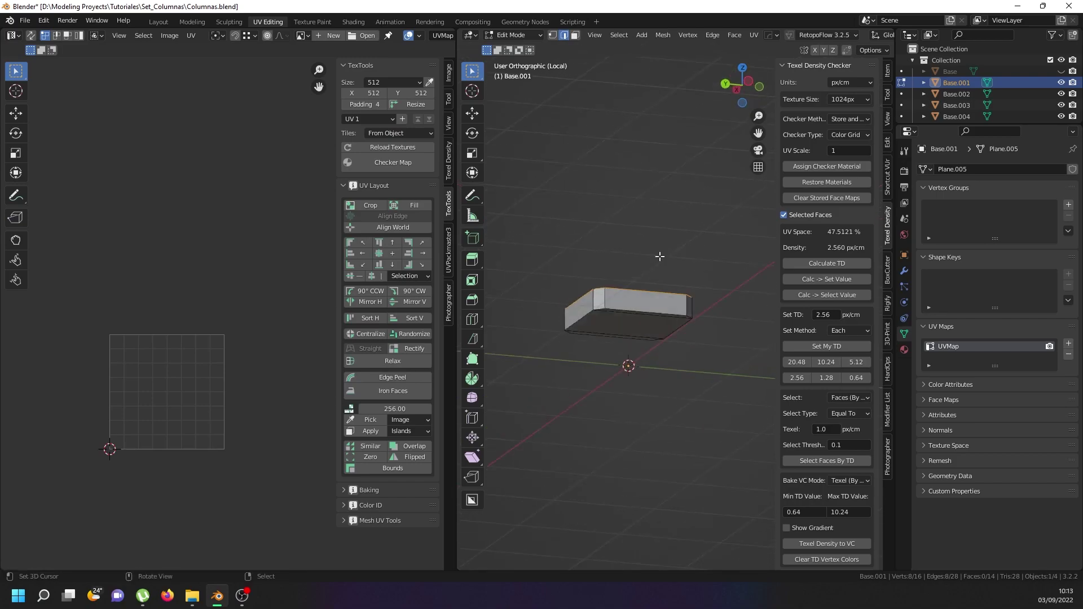
left_click(609, 311, "shift")
middle_click_drag(610, 312, 608, 269)
left_click(572, 277, "alt+shift")
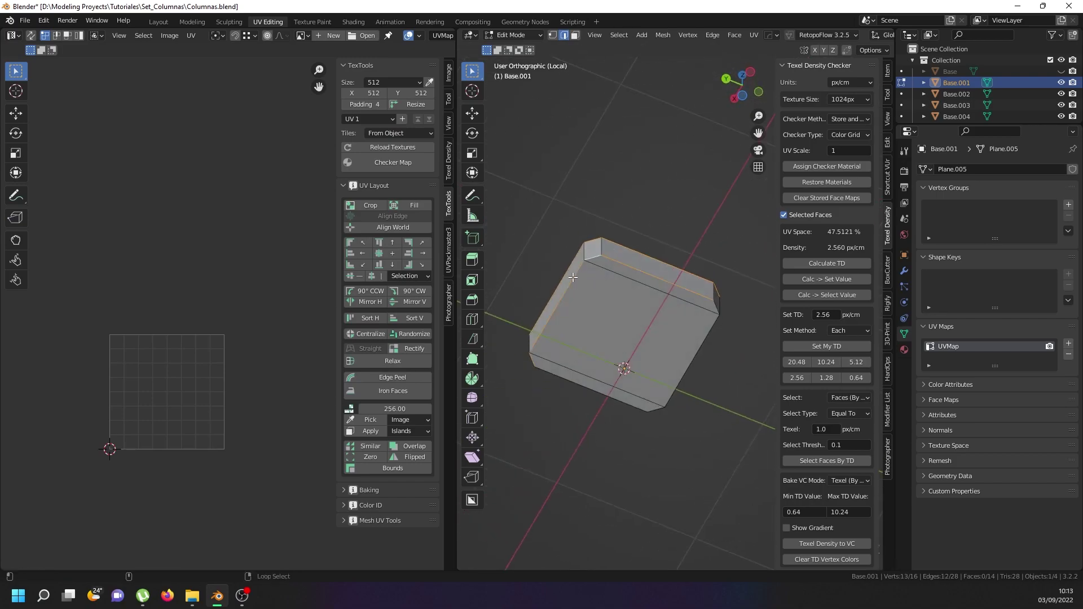
left_click(573, 386, "shift")
left_click(656, 407, "shift")
middle_click_drag(657, 312, 657, 363)
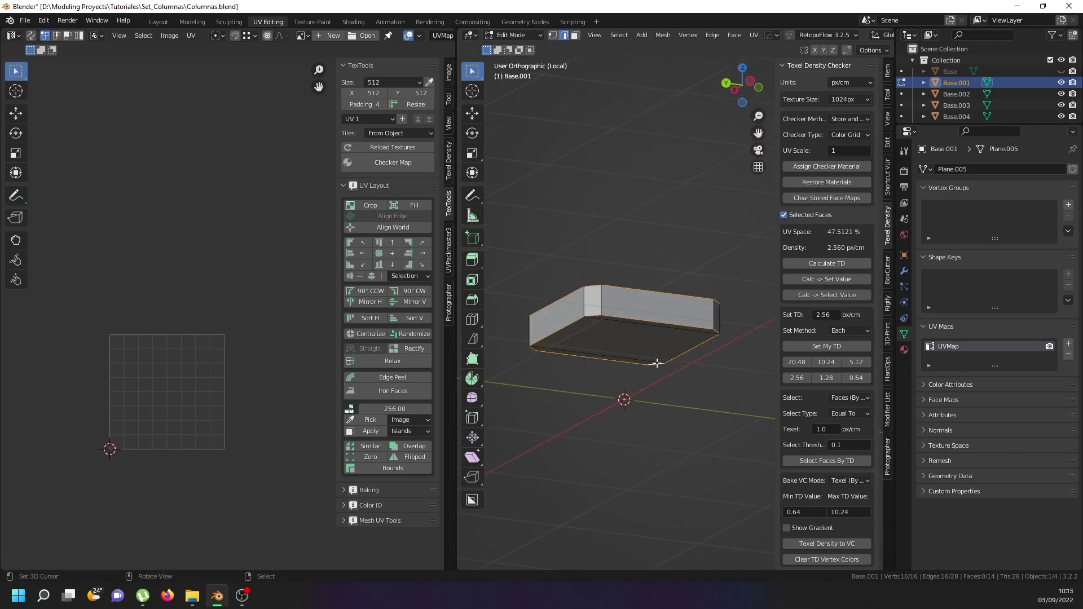
key("u")
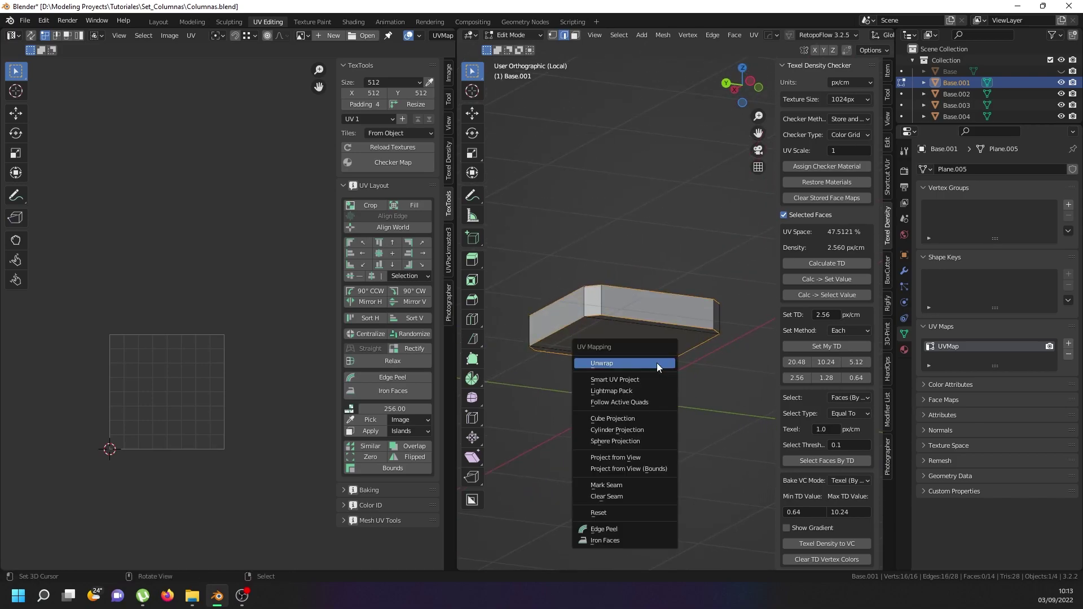
left_click(620, 486)
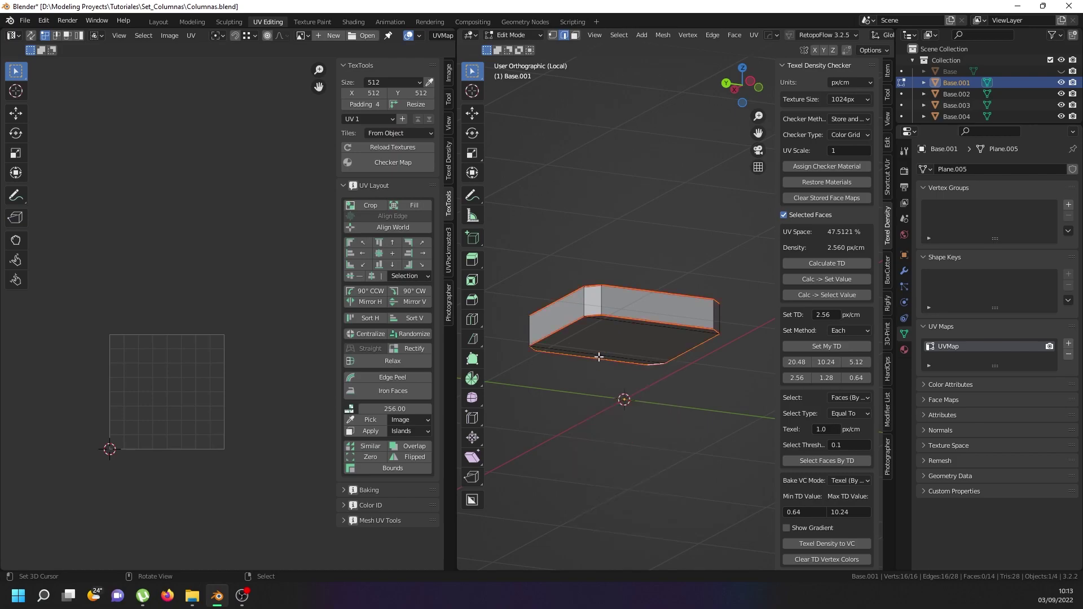
Select a single vertical corner edge on the side wall of Base.001
right_click(598, 300)
middle_click_drag(608, 272, 691, 374)
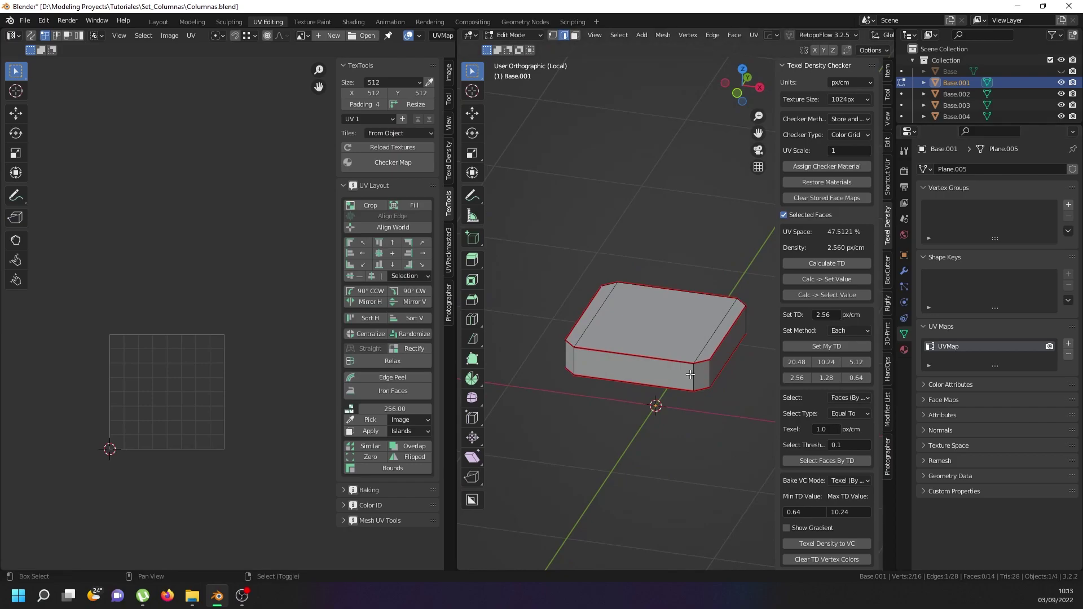